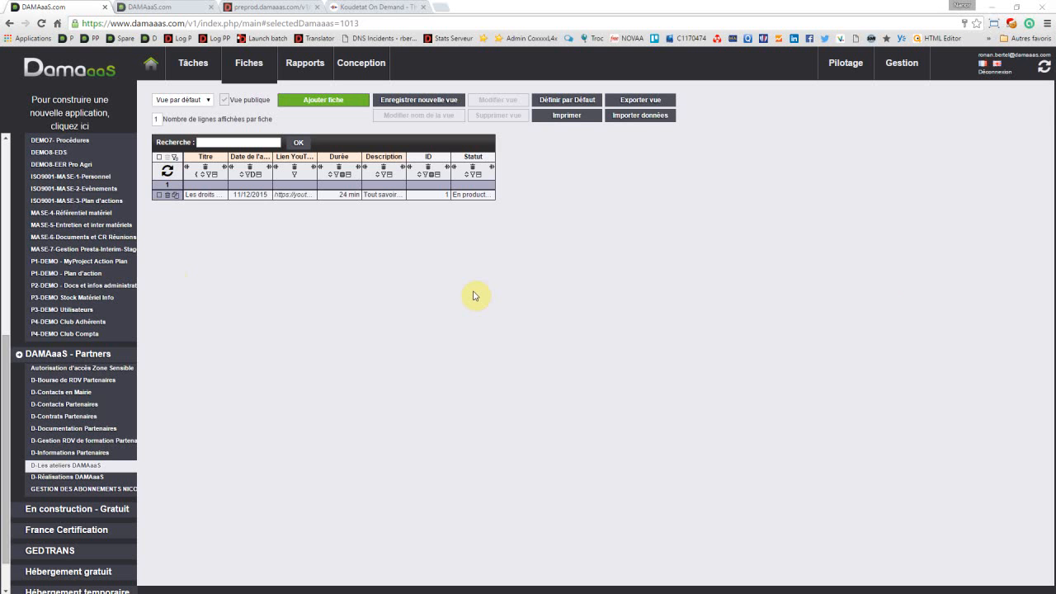
# Step: Create a new DAMAaaS application named TEST CHAMPS CALCULES, leaving the description empty
pyautogui.click(73, 110)
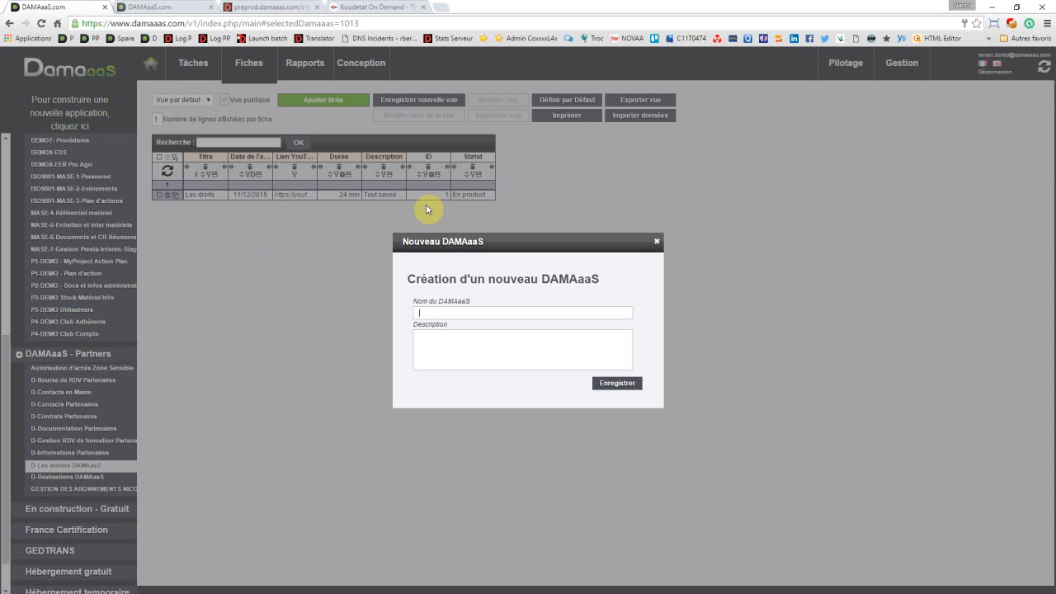
pyautogui.write('TEST')
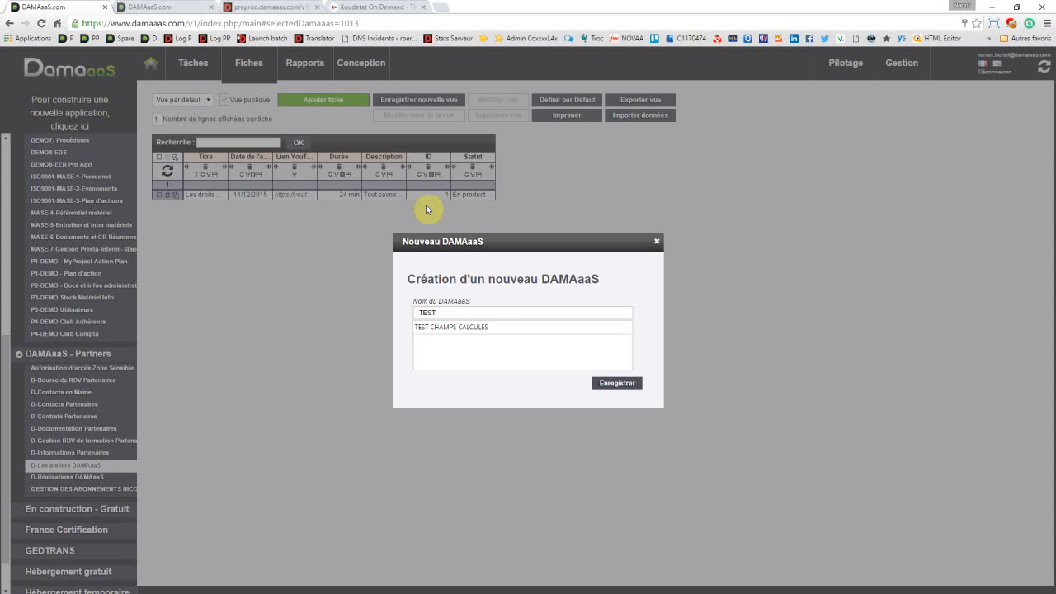
pyautogui.press('Down')
pyautogui.press('Tab')
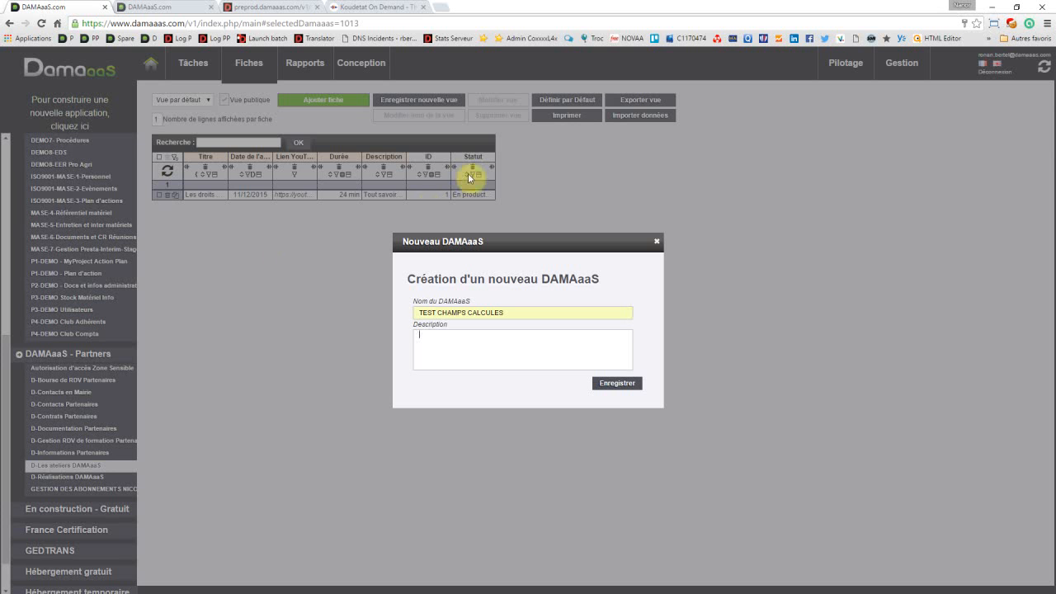
pyautogui.click(608, 388)
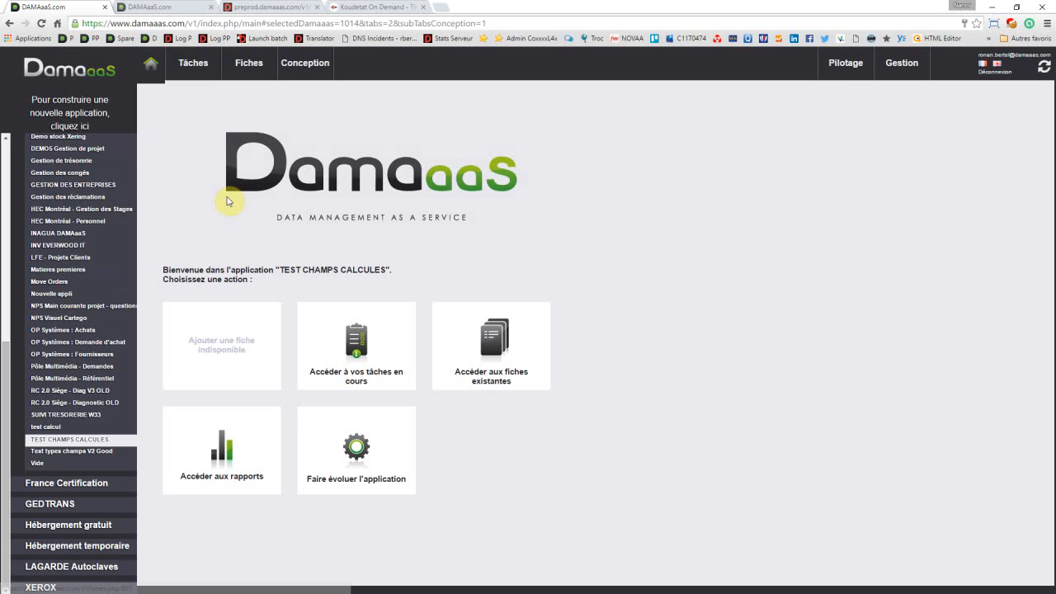
# Step: Add a field group named "Calcul prix" to the application's form design
pyautogui.click(319, 68)
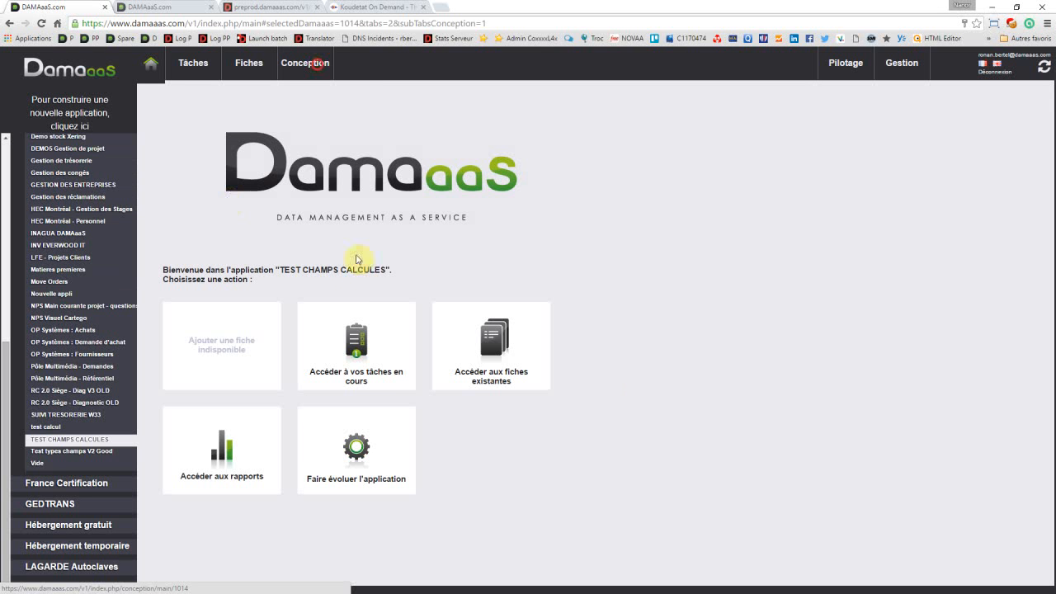
pyautogui.click(265, 190)
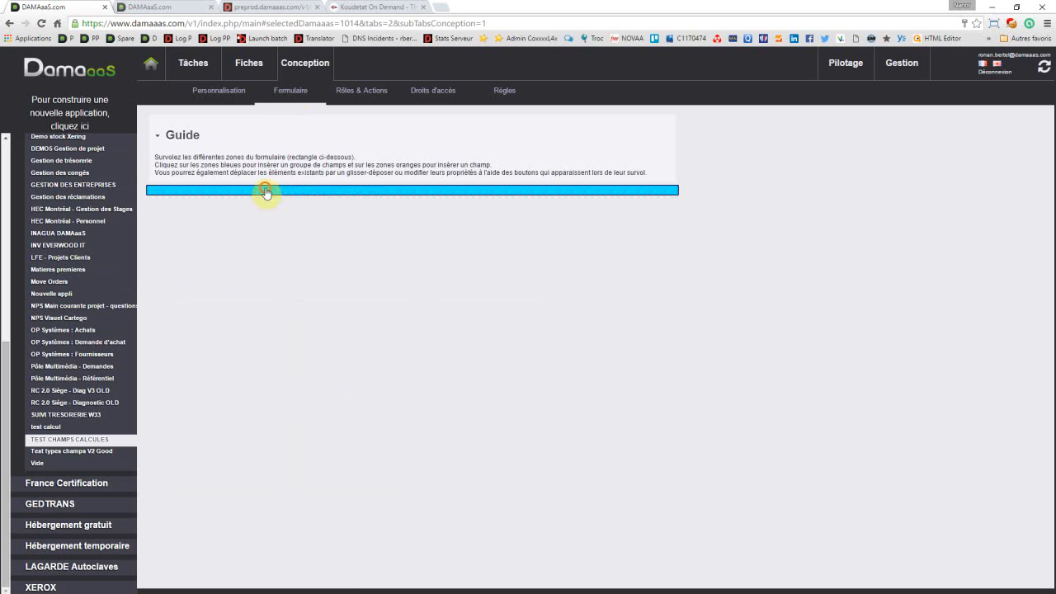
pyautogui.click(298, 193)
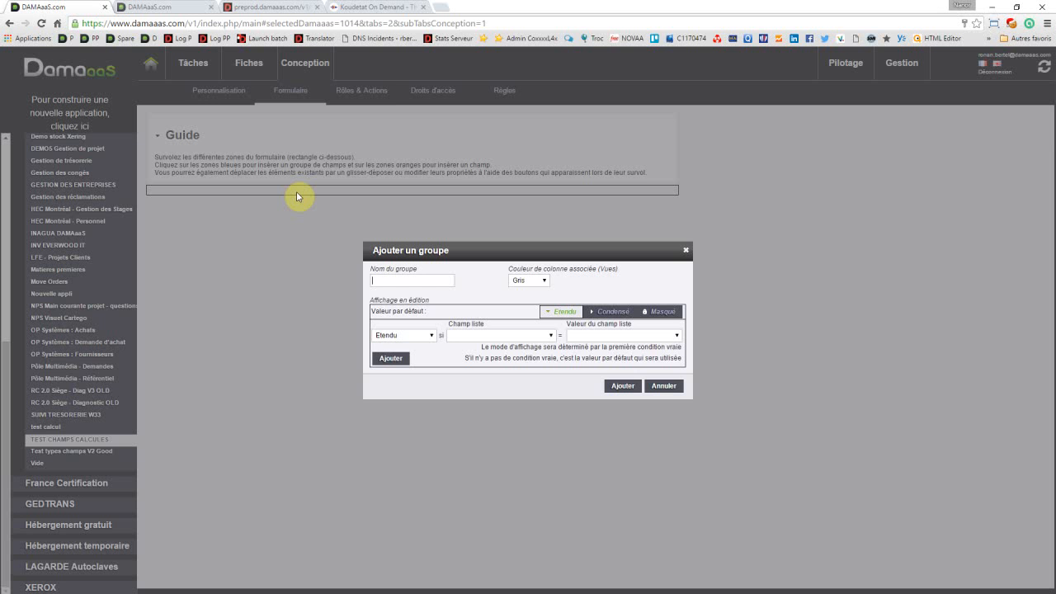
pyautogui.write('C')
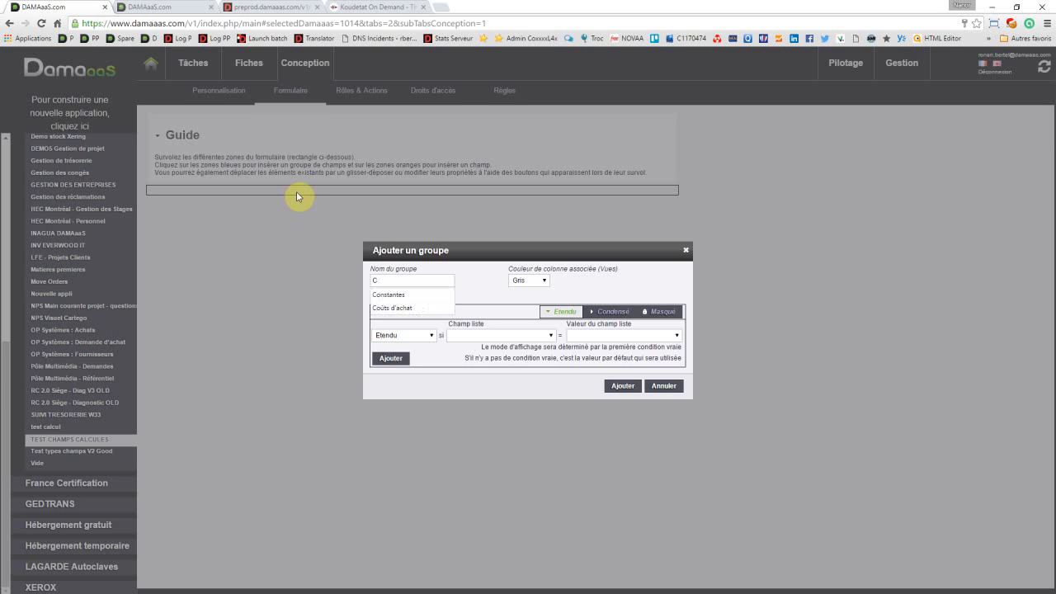
pyautogui.write('alcul ')
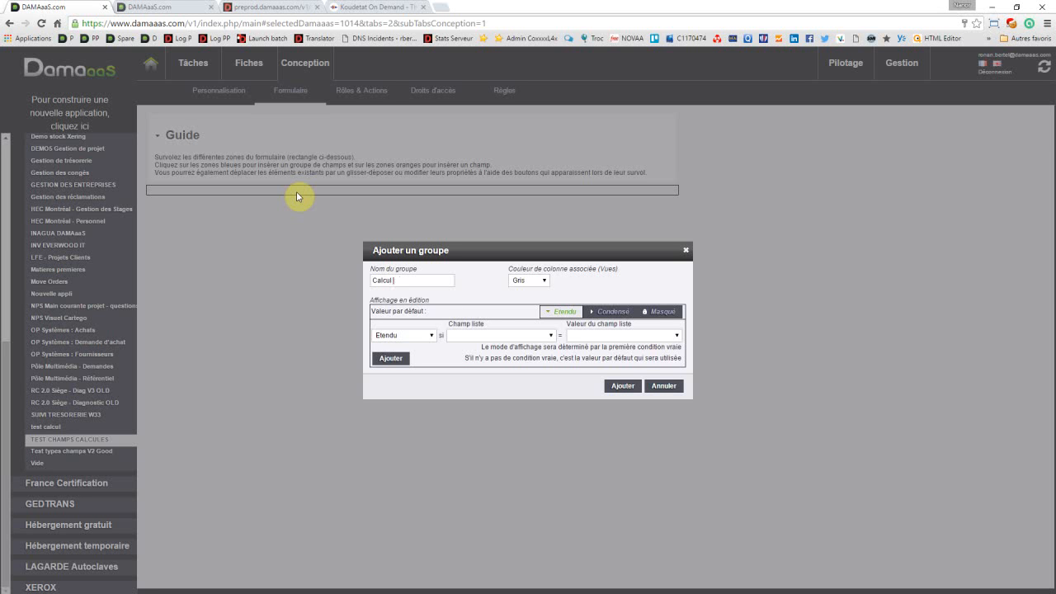
pyautogui.write('prox')
pyautogui.press('BackSpace')
pyautogui.press('BackSpace')
pyautogui.write('ix')
pyautogui.click(618, 385)
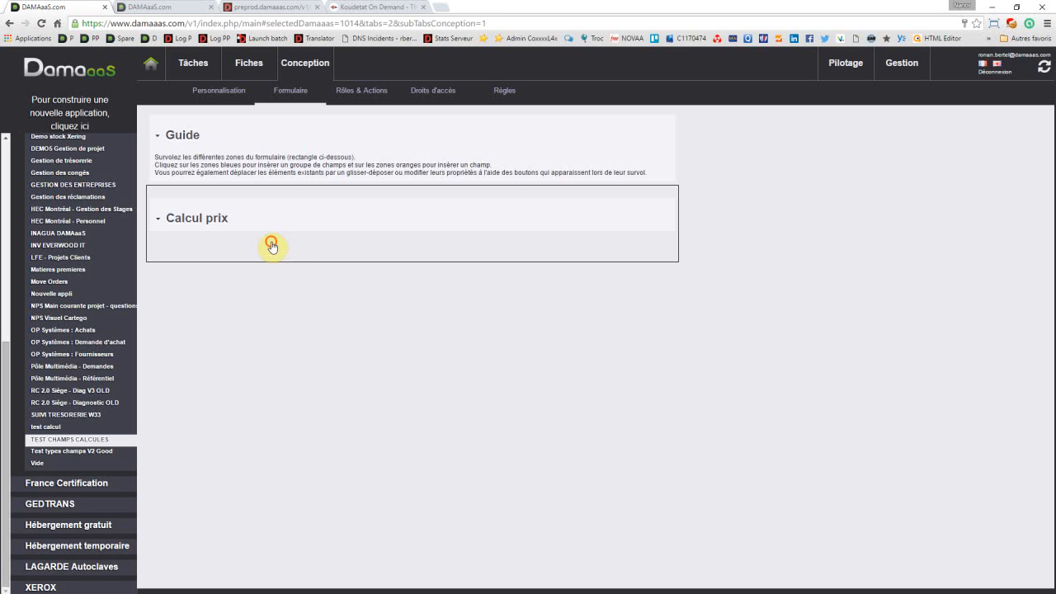
# Step: Insert a new field of type "Nombre unique automatique" named "Num fiche" in the Calcul prix group and save it
pyautogui.click(272, 245)
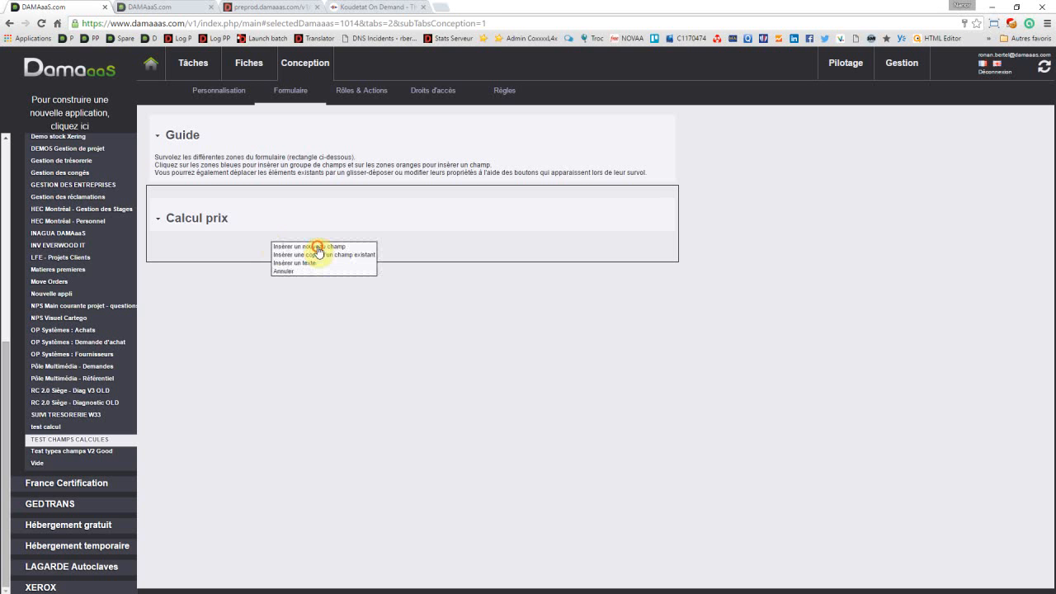
pyautogui.click(318, 247)
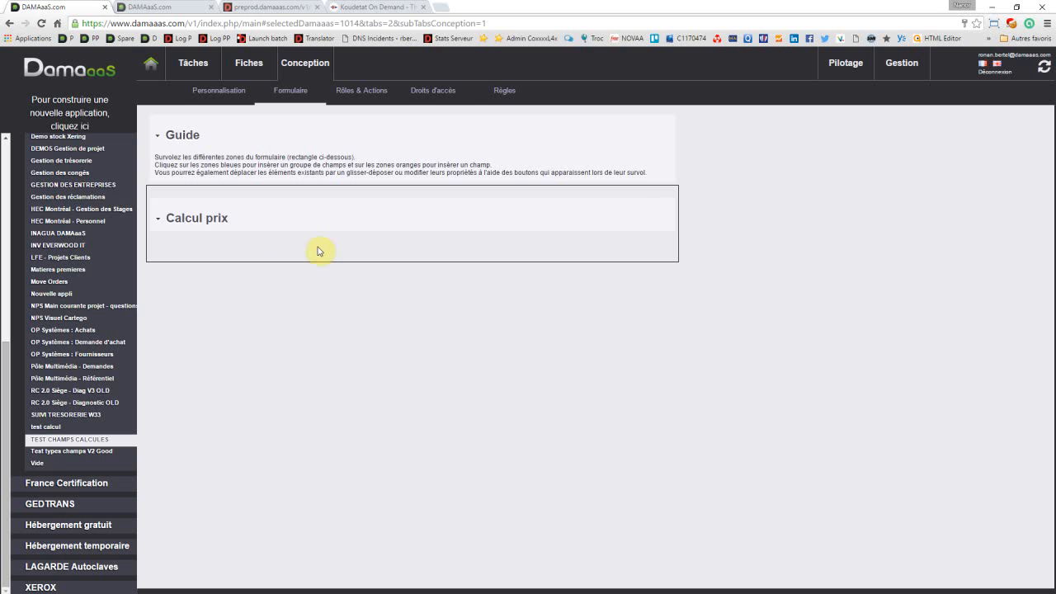
pyautogui.click(166, 212)
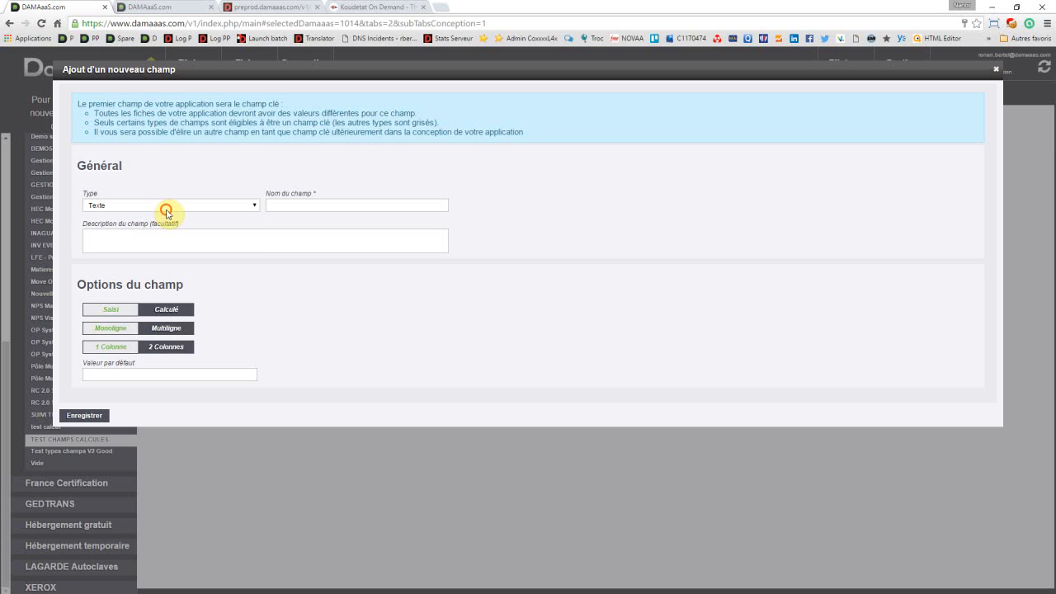
pyautogui.click(166, 209)
pyautogui.click(137, 267)
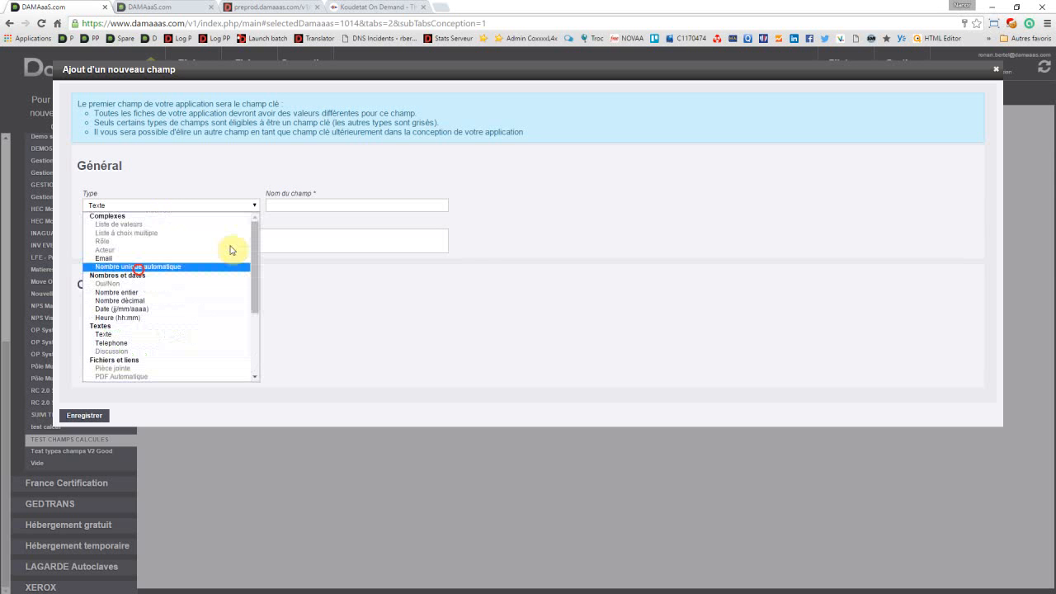
pyautogui.click(288, 204)
pyautogui.write('N')
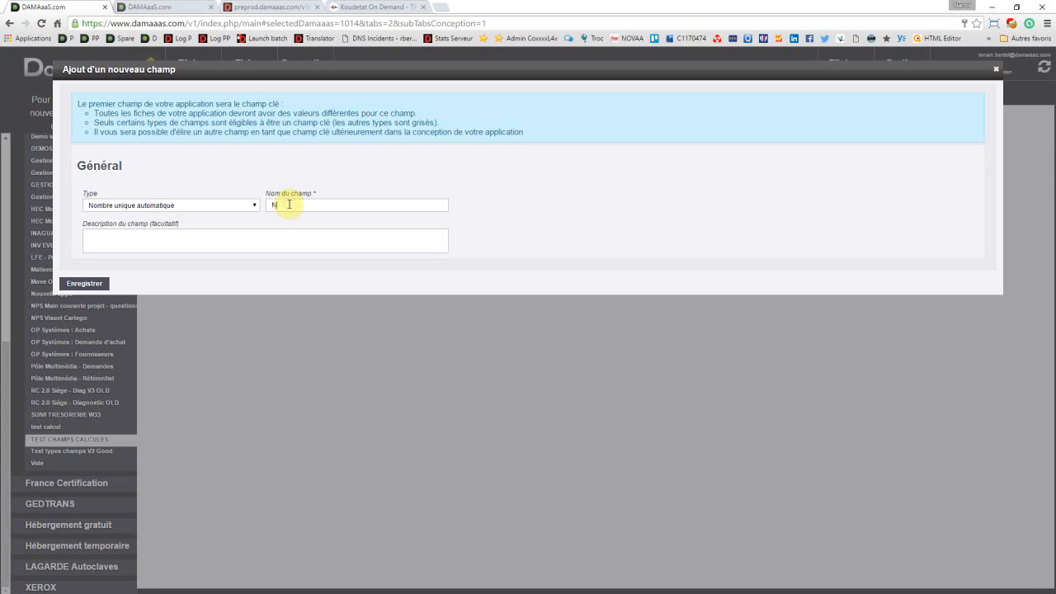
pyautogui.write('um fiche')
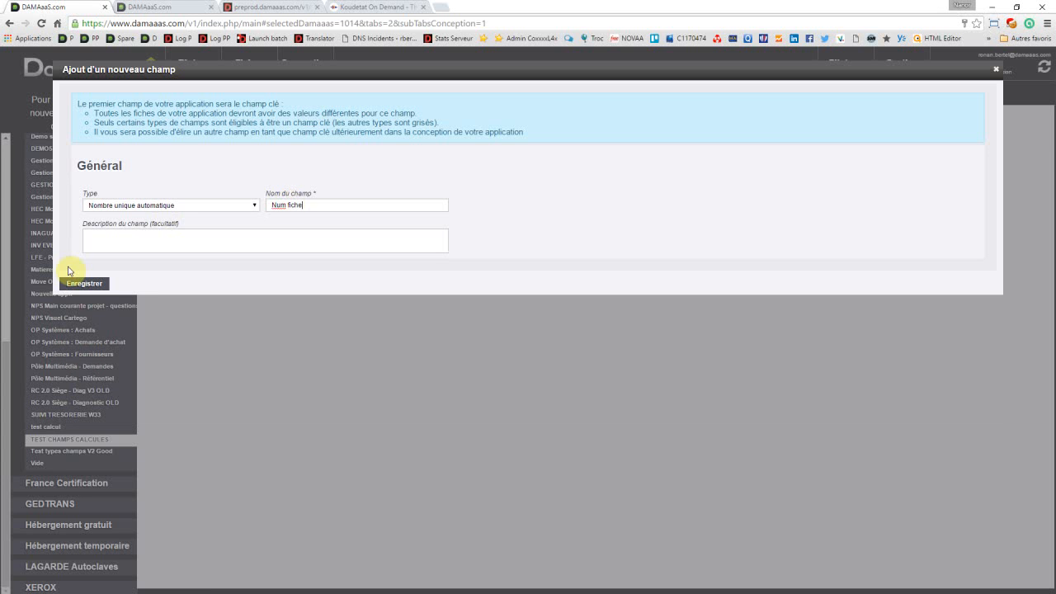
pyautogui.click(79, 285)
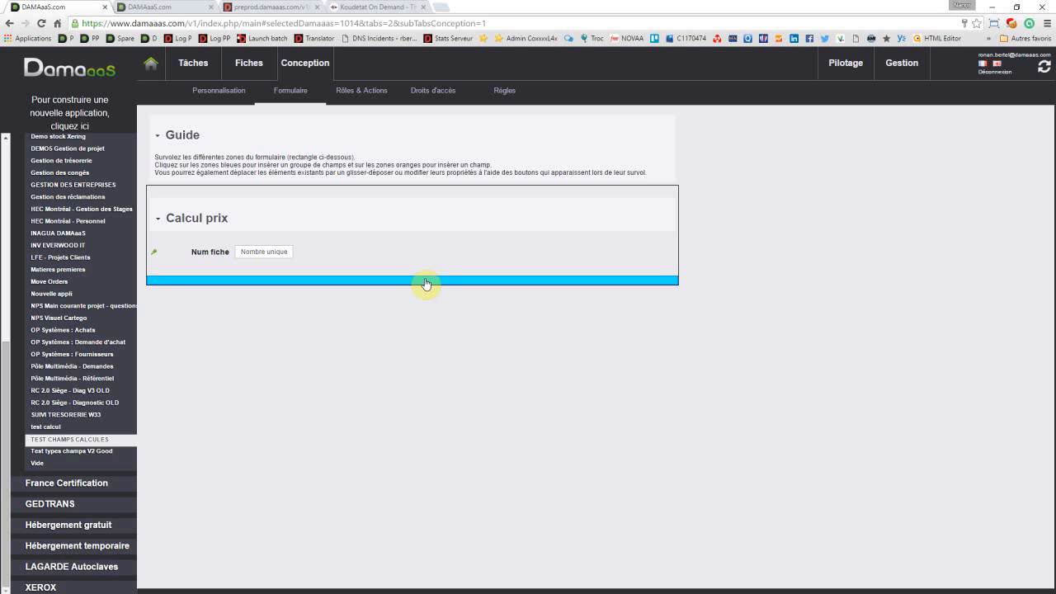
# Step: Insert a "Nombre décimal" field named "Prix HT" below Num fiche, with € as the symbol after the number, and save it
pyautogui.click(366, 264)
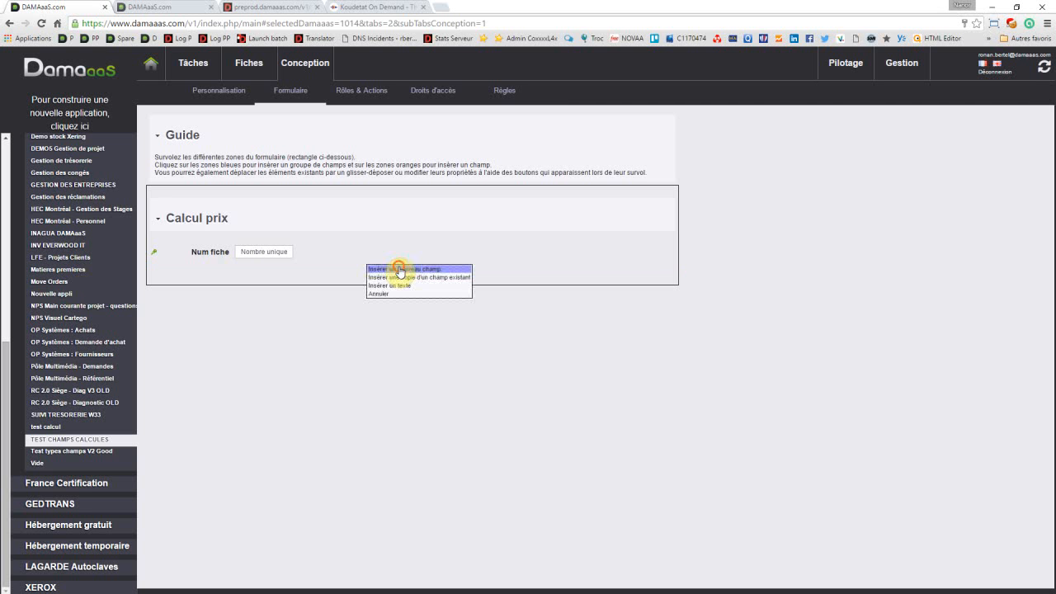
pyautogui.click(398, 269)
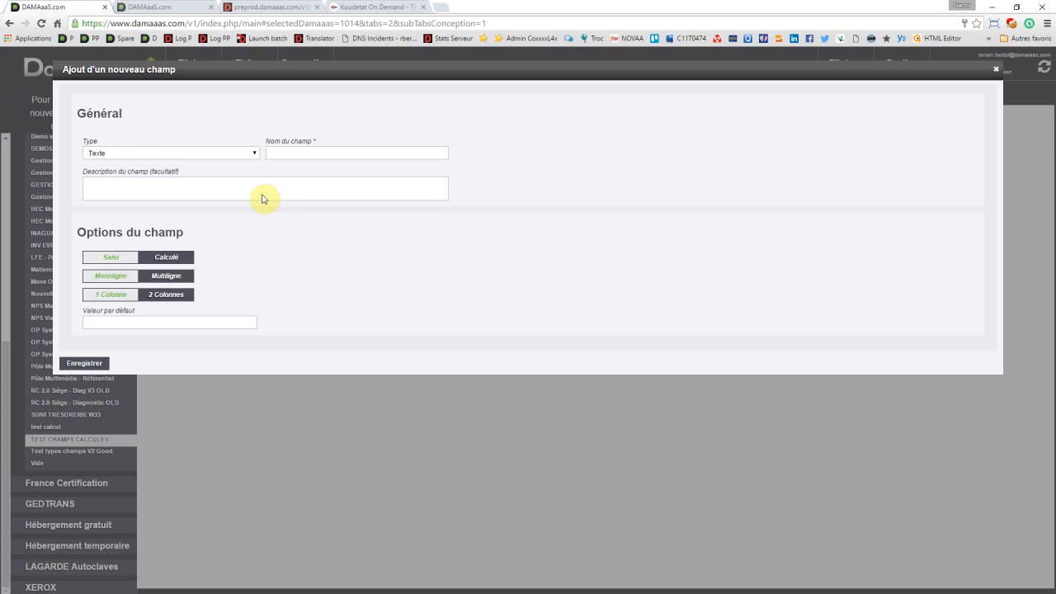
pyautogui.click(150, 154)
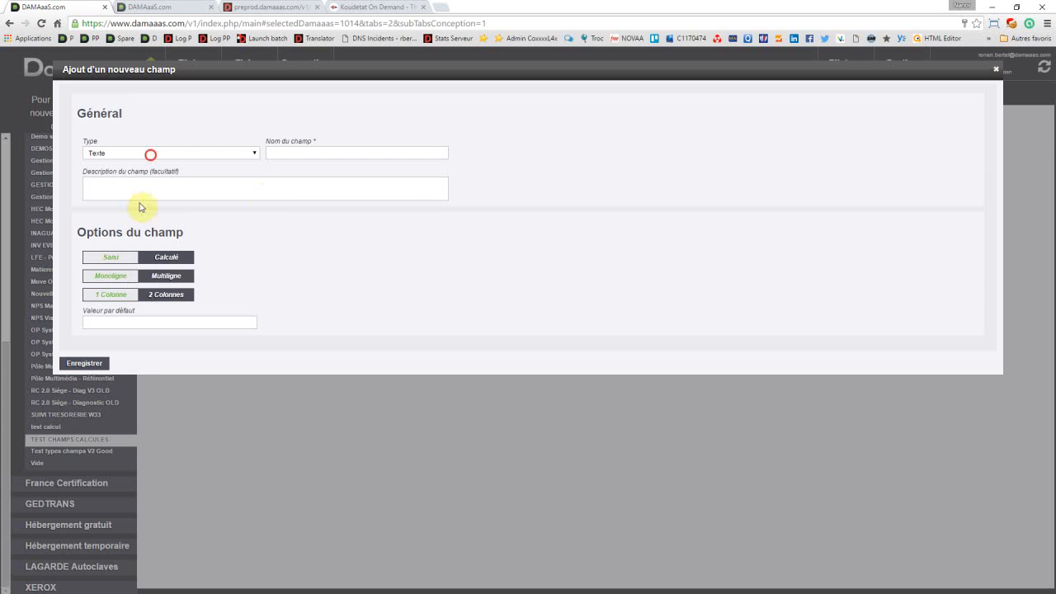
pyautogui.click(138, 249)
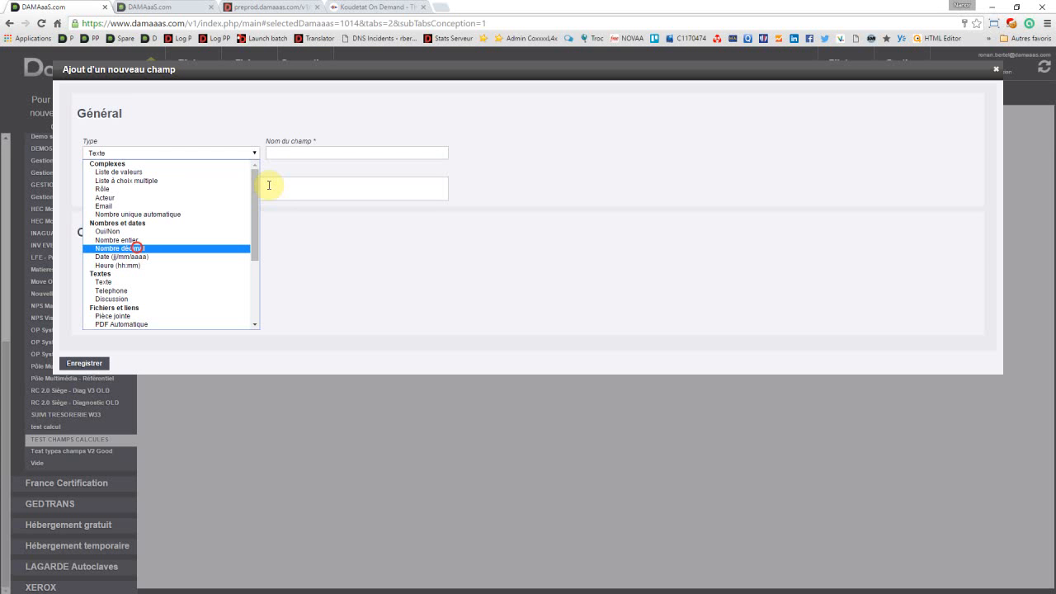
pyautogui.click(283, 154)
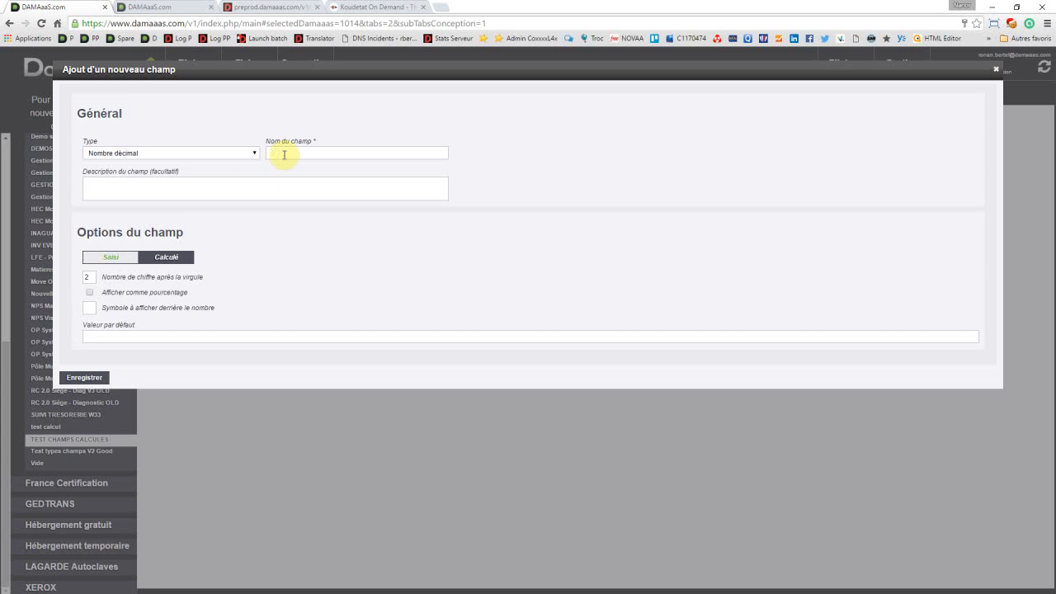
pyautogui.write('Prix HT')
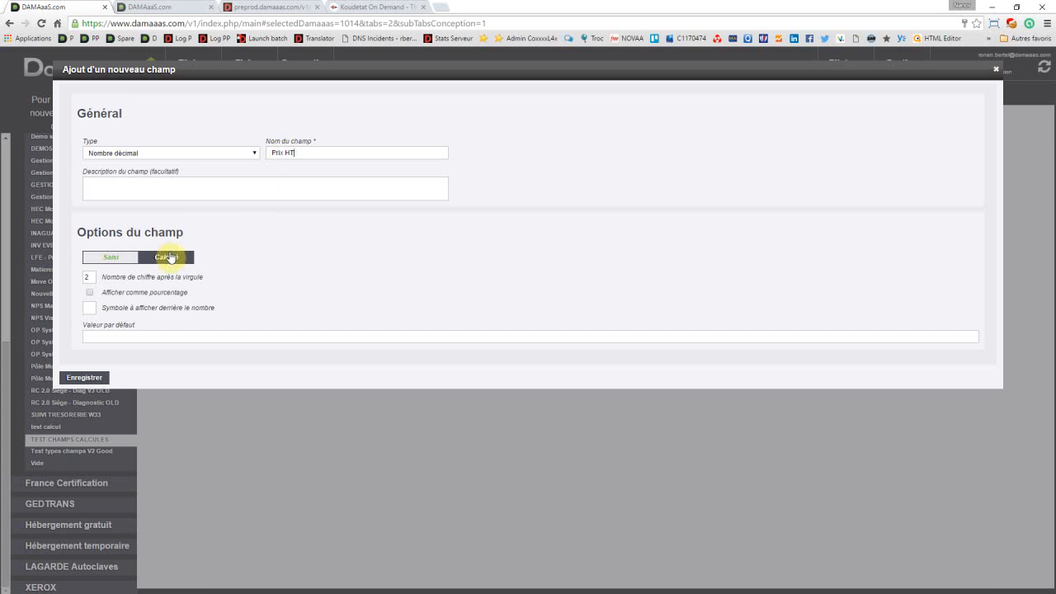
pyautogui.click(90, 307)
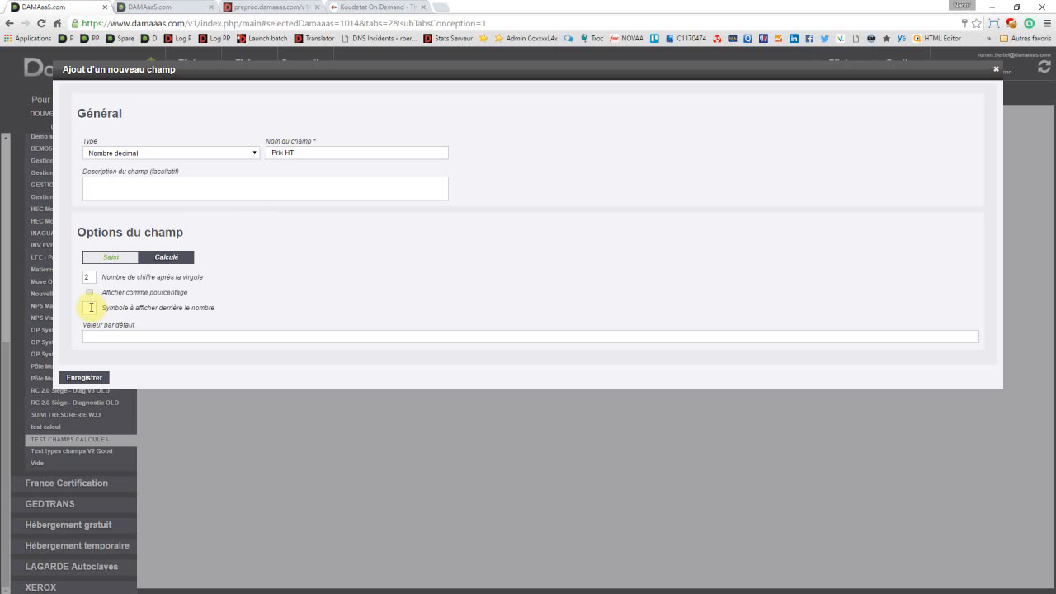
pyautogui.write('€')
pyautogui.click(87, 376)
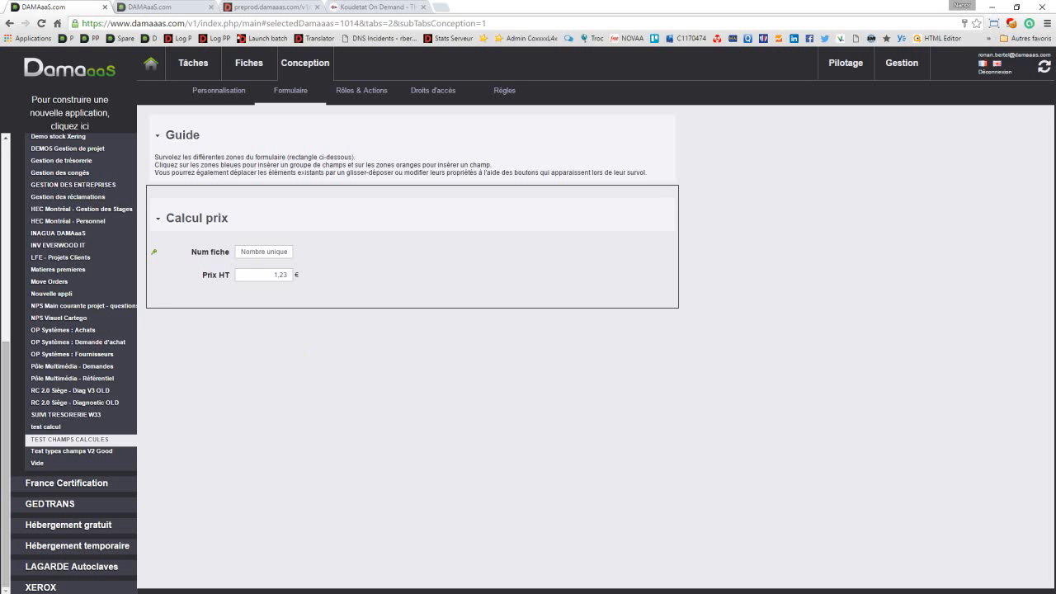
# Step: Insert a "Liste de valeurs" field named "Taux de TVA" below Prix HT, without a default value, and continue to its list values
pyautogui.click(251, 285)
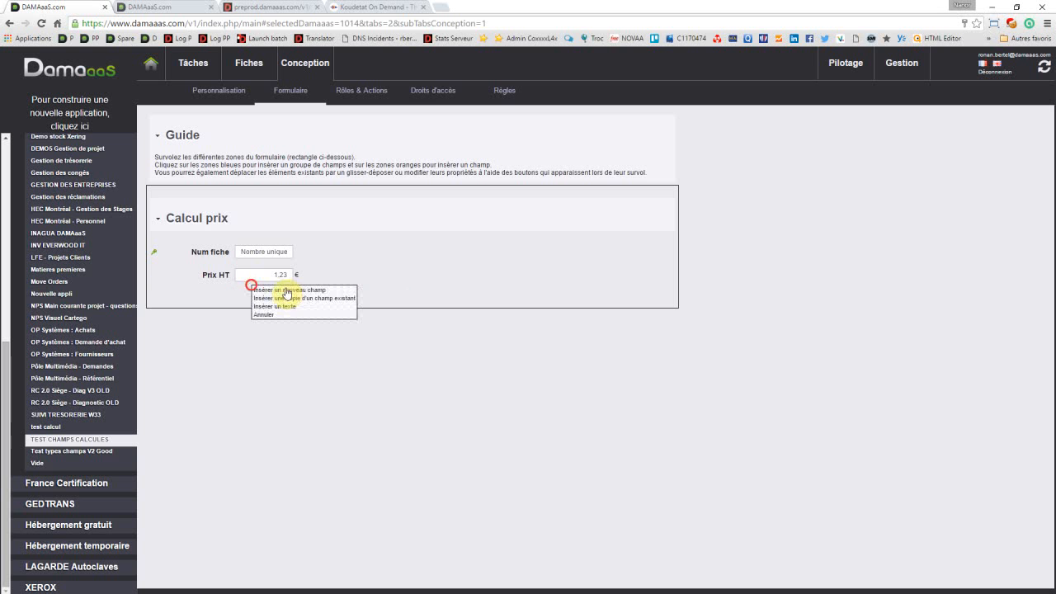
pyautogui.click(290, 290)
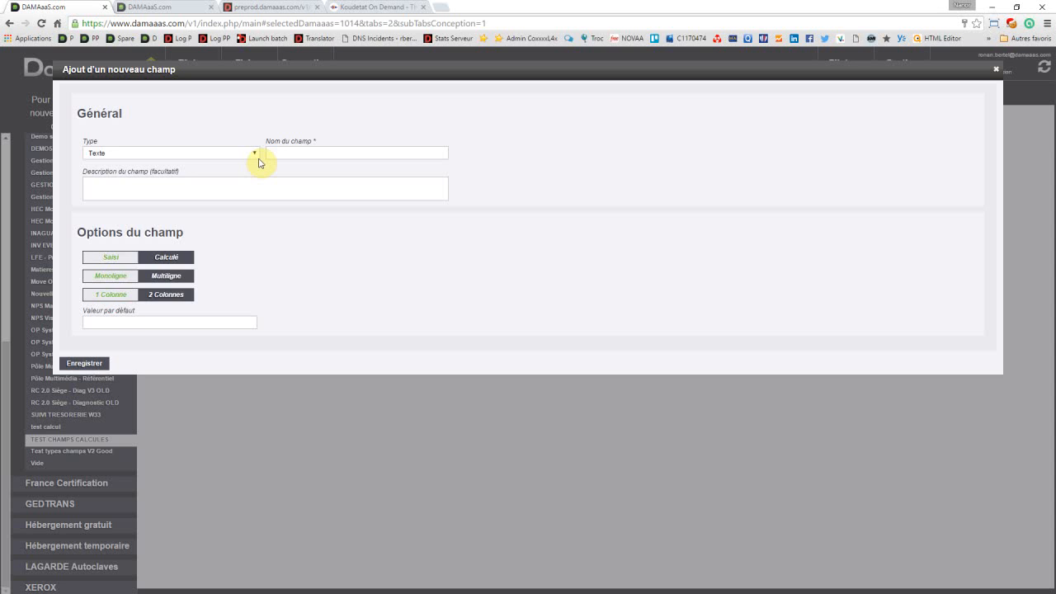
pyautogui.click(241, 153)
pyautogui.click(149, 173)
pyautogui.click(295, 154)
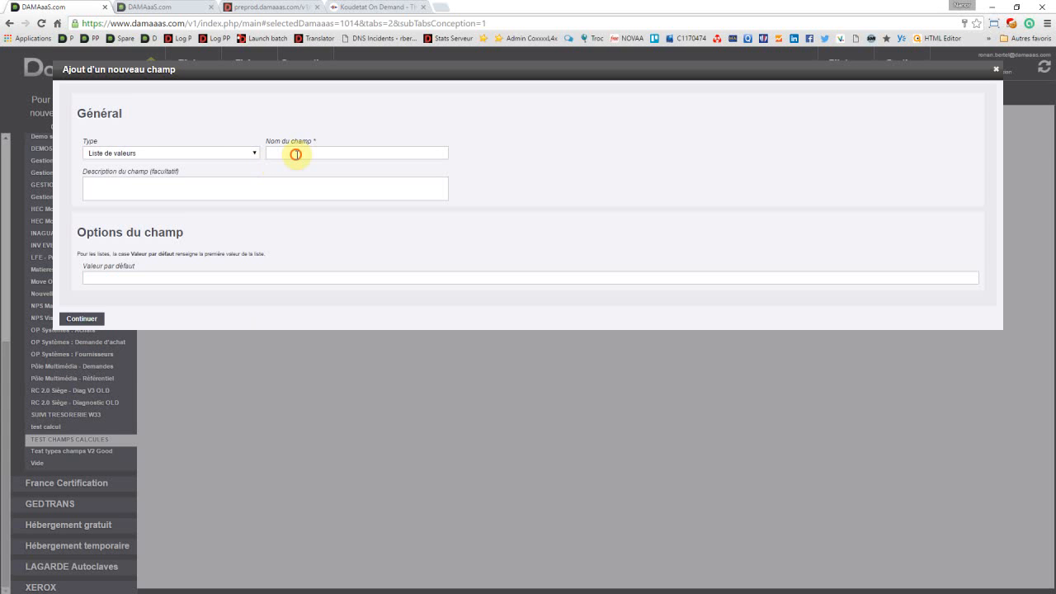
pyautogui.write('Taux de TVA')
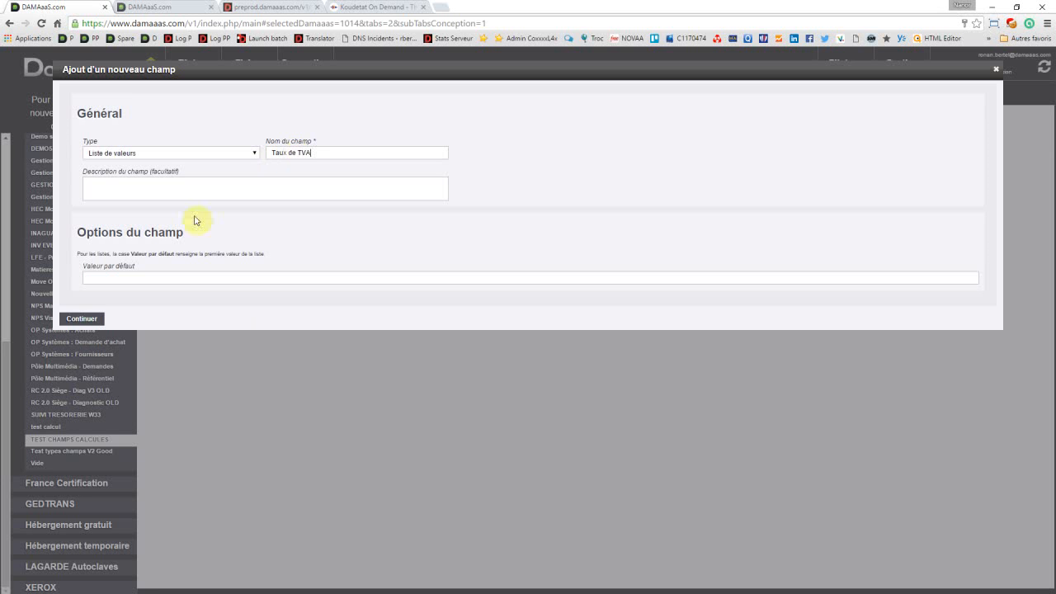
pyautogui.click(95, 274)
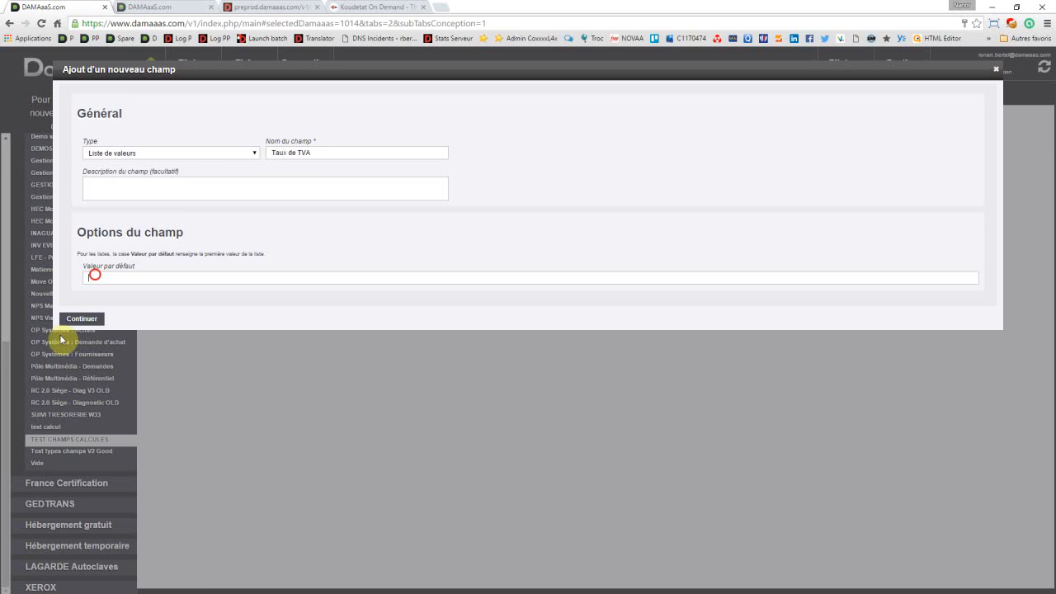
pyautogui.click(78, 321)
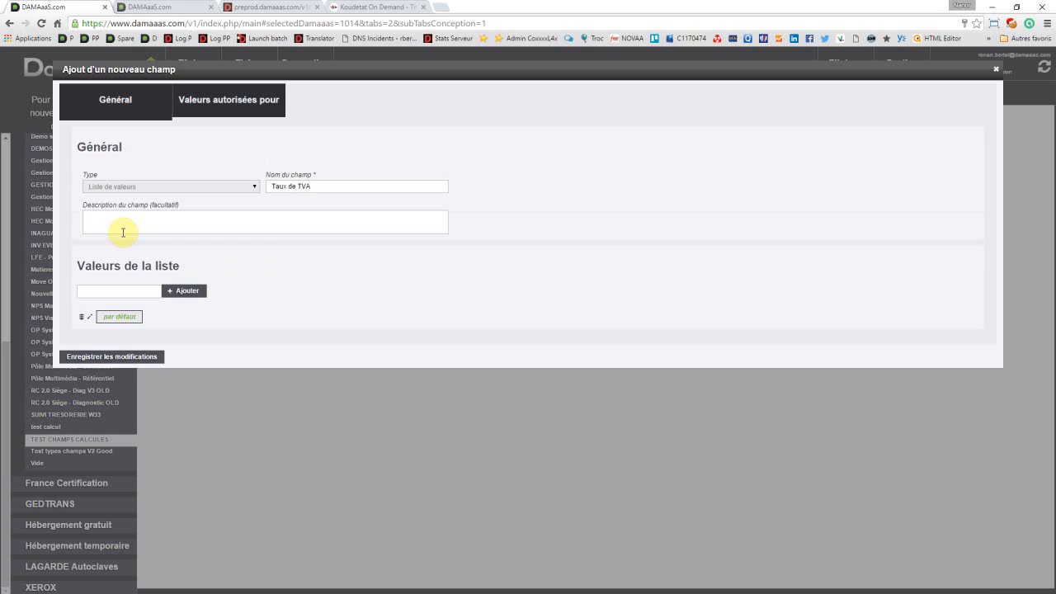
# Step: Add the value "Taux de TVA standard" to the Taux de TVA list
pyautogui.click(102, 291)
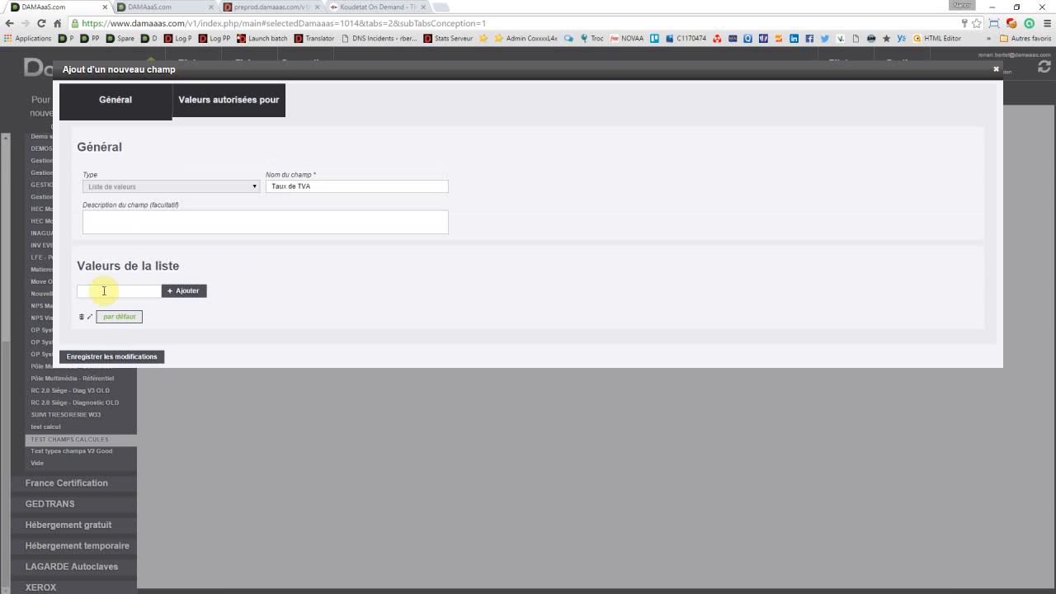
pyautogui.write('Taux de TVA standard')
pyautogui.click(187, 291)
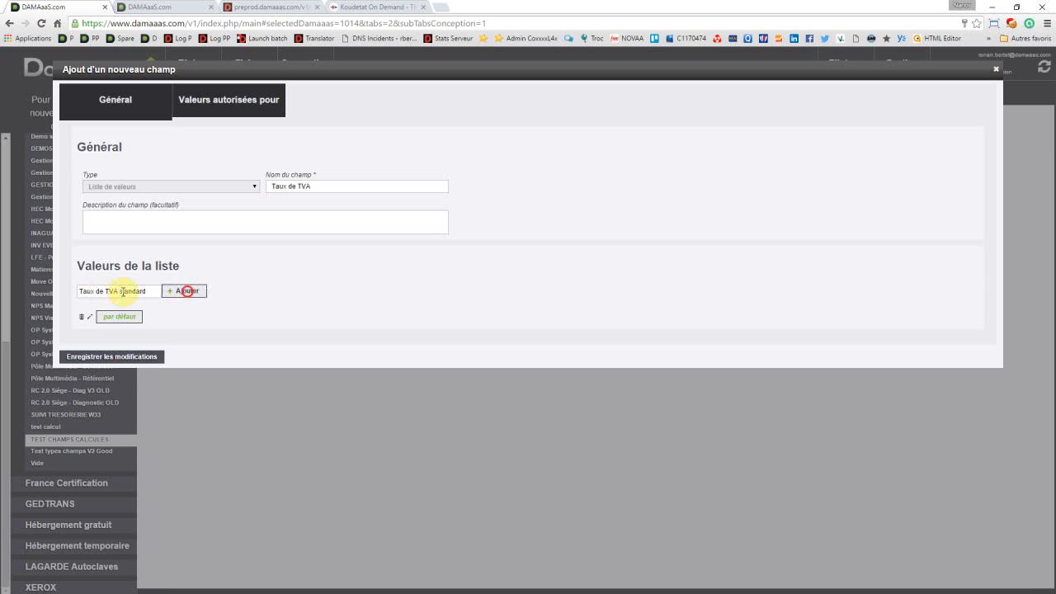
# Step: Add the value "Taux de TVA réduit (5%)" to the Taux de TVA list
pyautogui.click(121, 291)
pyautogui.write('Ta')
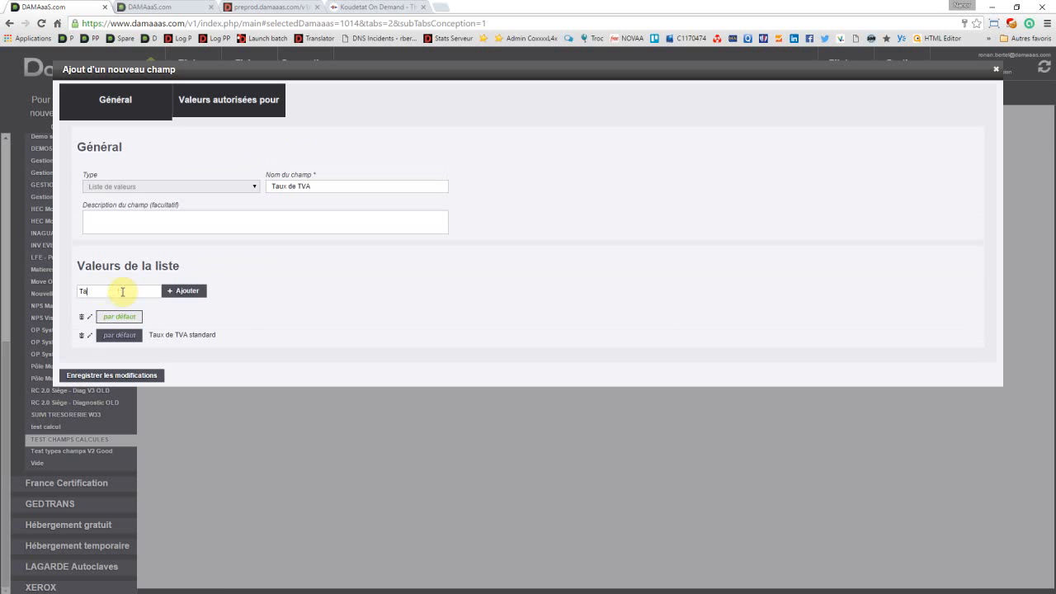
pyautogui.write('ux de TVA réduit (')
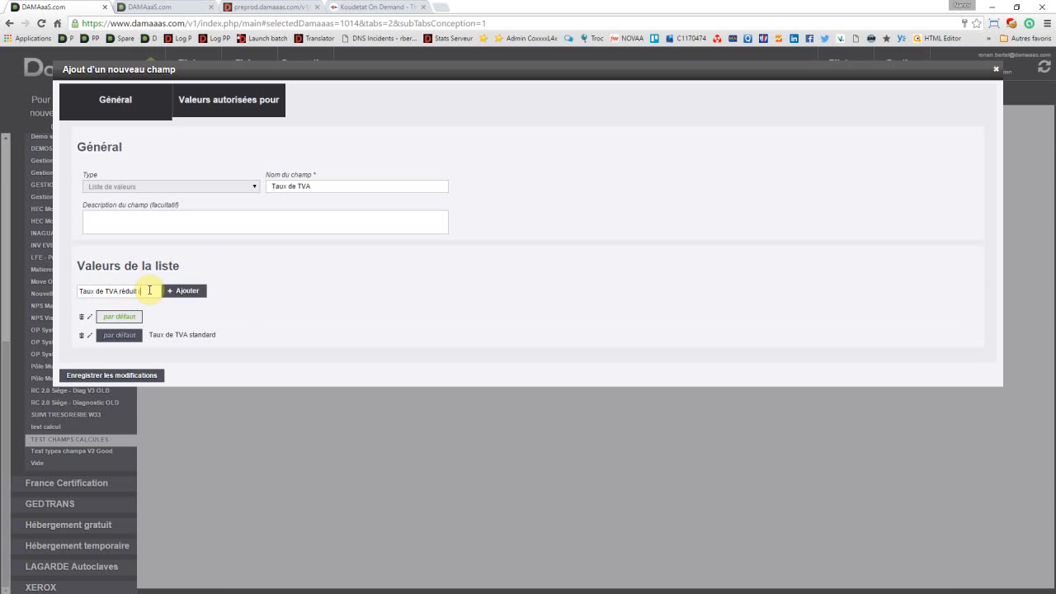
pyautogui.write('%)')
pyautogui.click(187, 294)
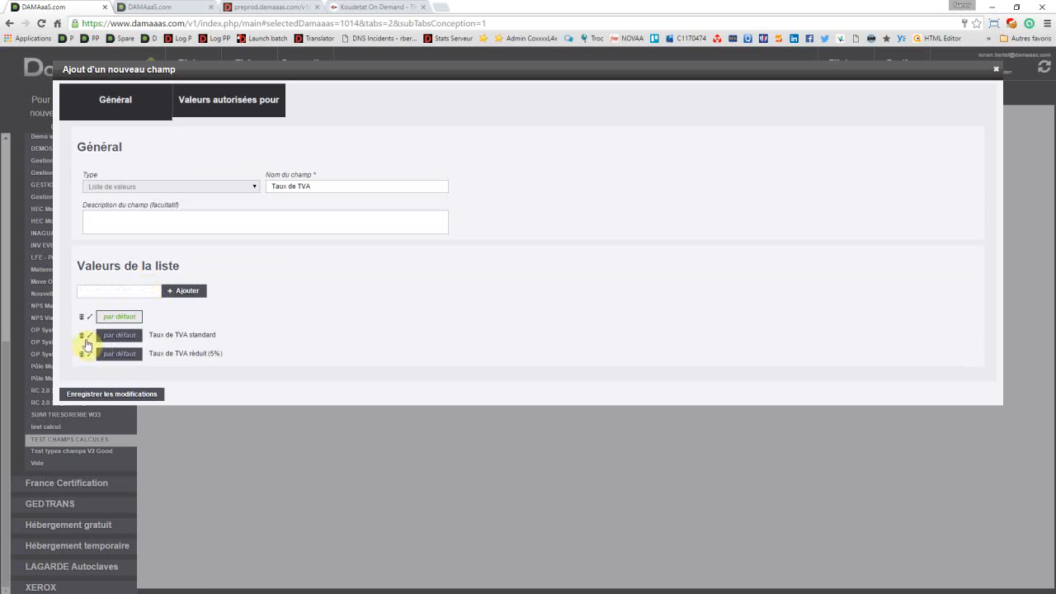
# Step: Rename the list value "Taux de TVA standard" as "Taux de TVA standard (20%)" and save the Taux de TVA field
pyautogui.click(88, 337)
pyautogui.click(152, 288)
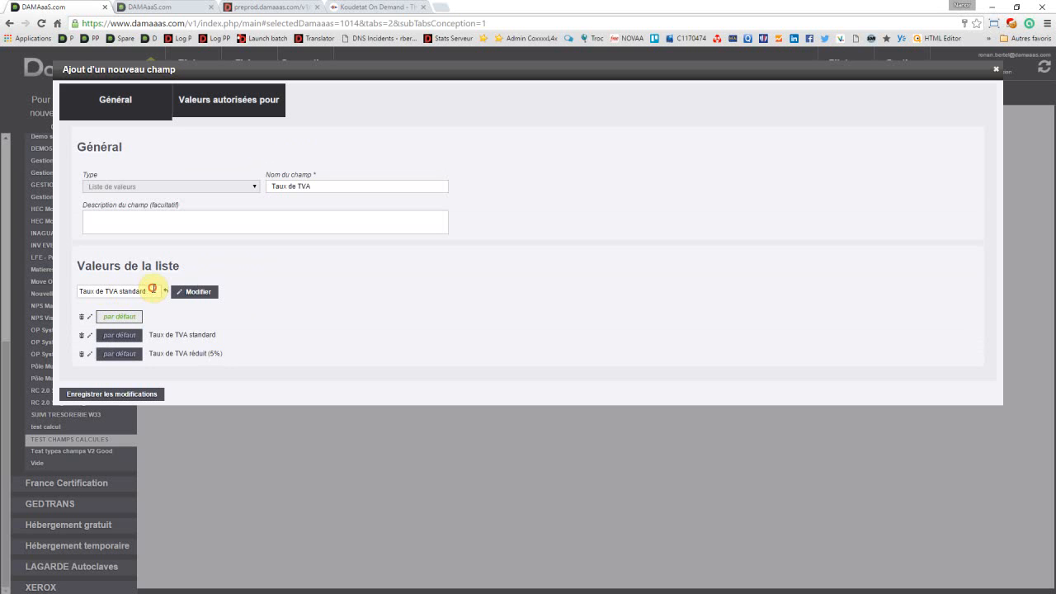
pyautogui.write('(20%)')
pyautogui.click(209, 292)
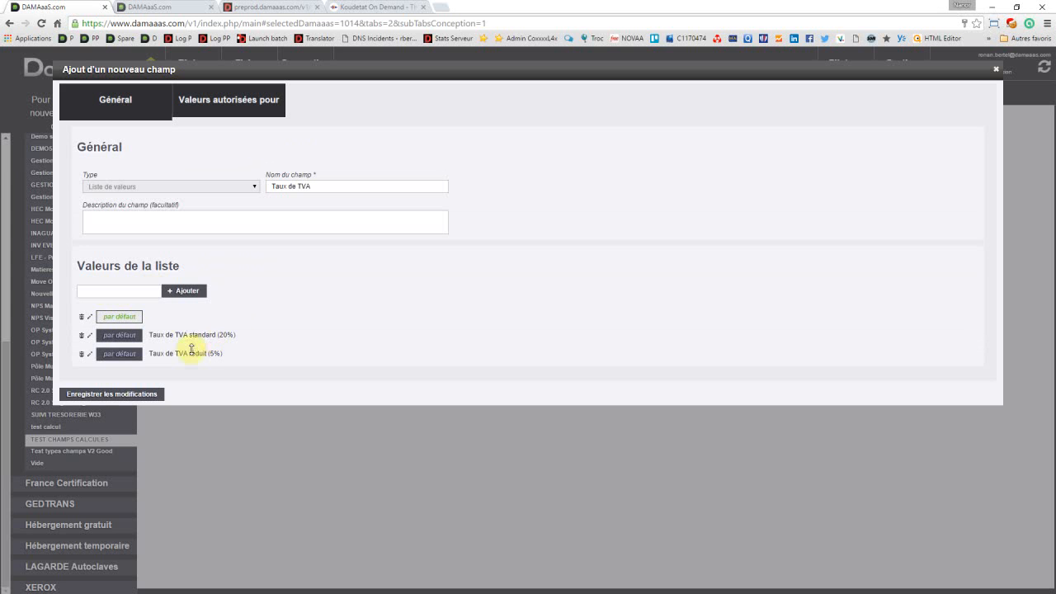
pyautogui.click(140, 394)
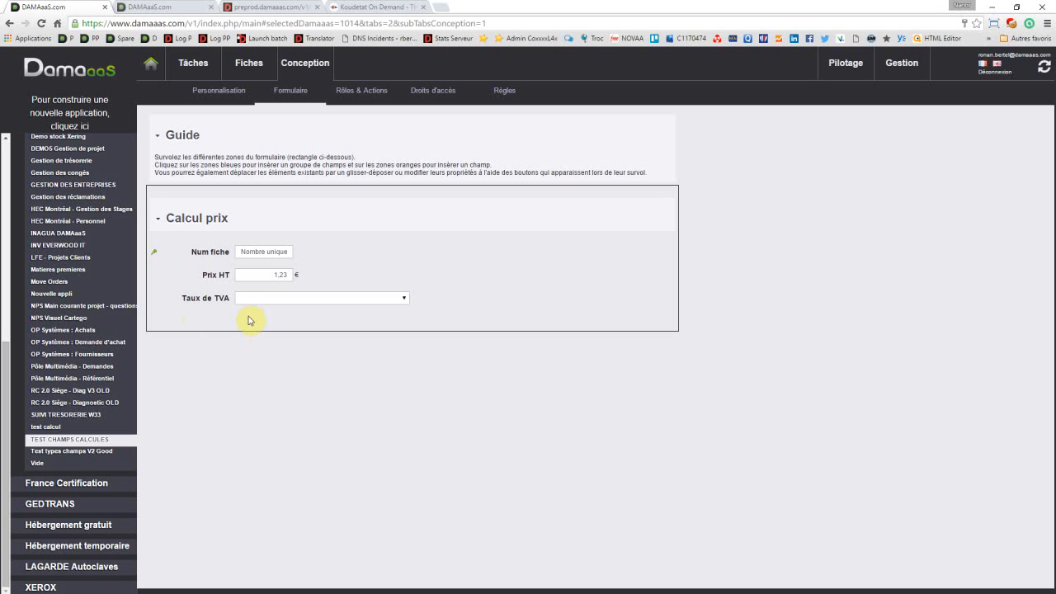
# Step: Insert a new field of type "Nombre décimal" in the form's second column, beside Num fiche
pyautogui.moveTo(240, 312)
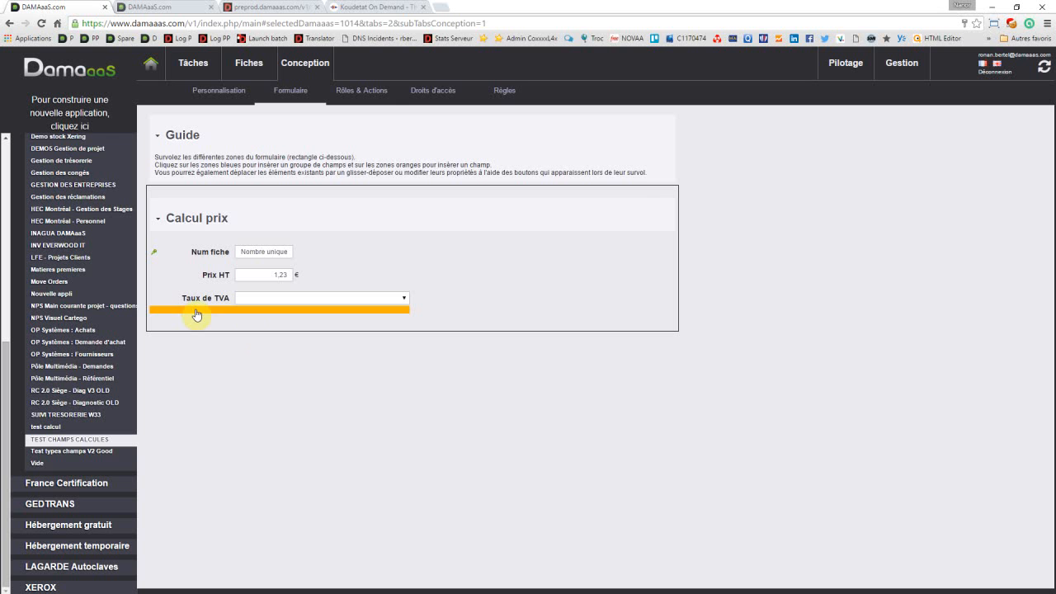
pyautogui.click(546, 253)
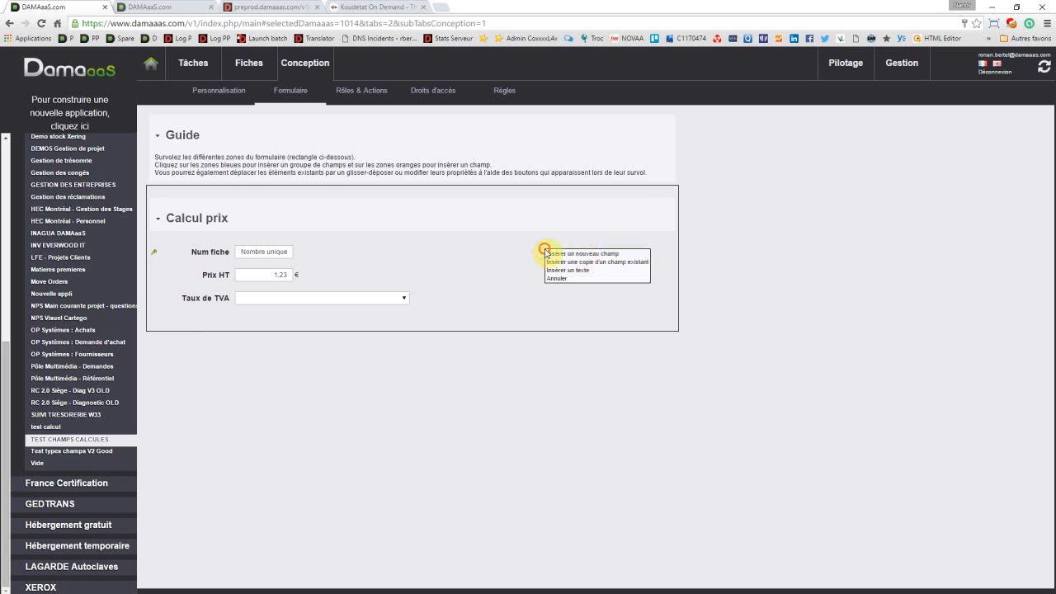
pyautogui.click(588, 254)
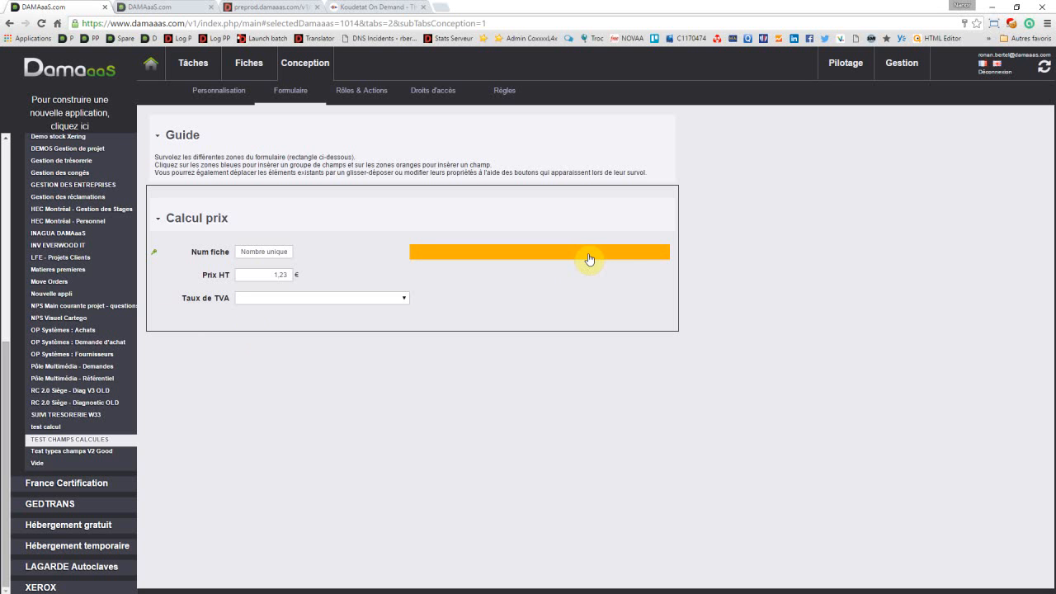
pyautogui.click(588, 258)
pyautogui.click(112, 177)
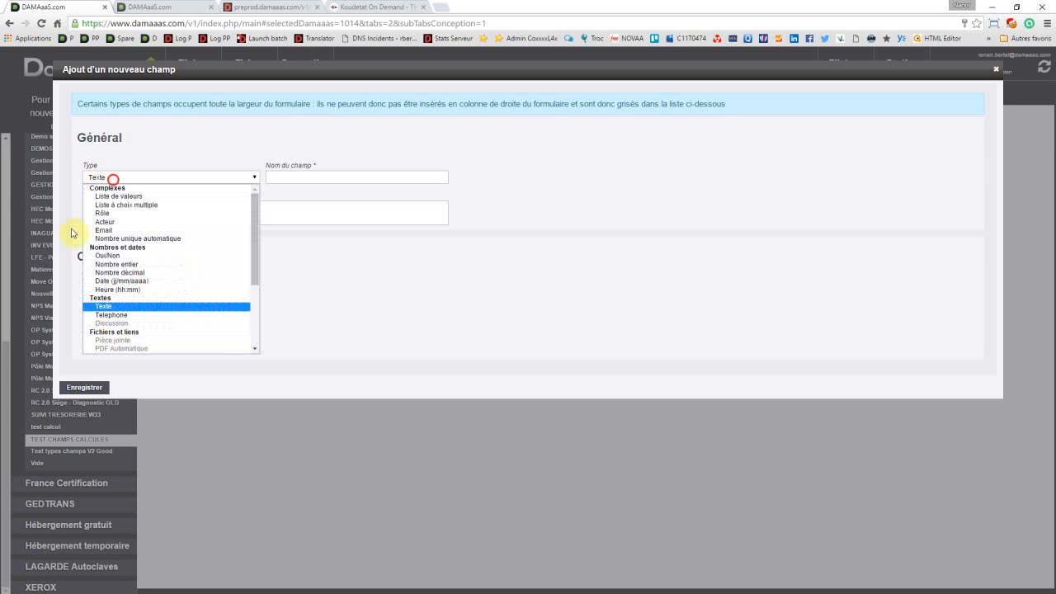
pyautogui.click(137, 273)
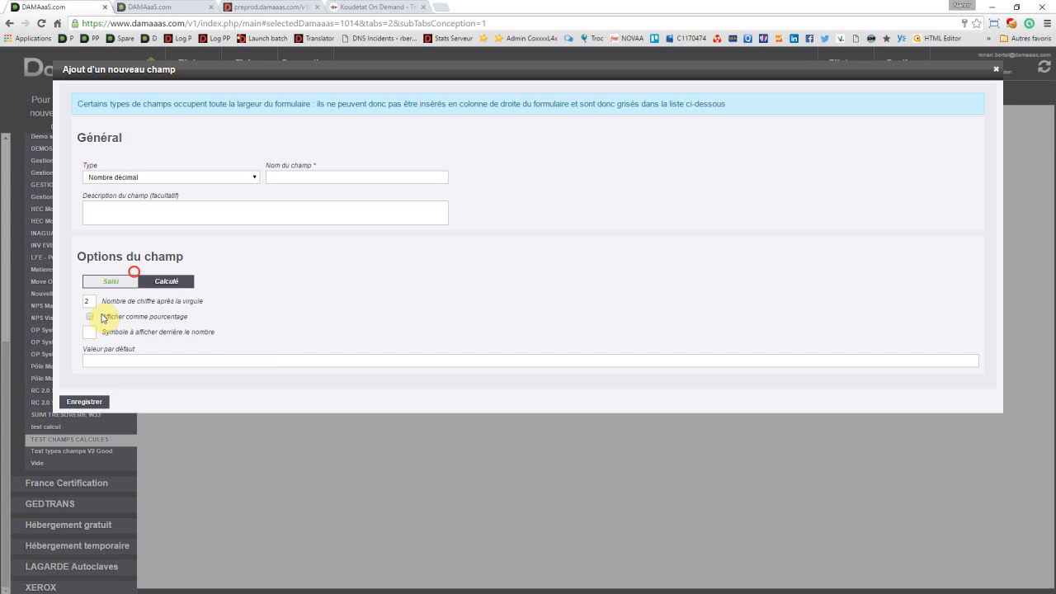
# Step: Set € as the symbol after the number and name the new field "Montant TVA"
pyautogui.click(88, 334)
pyautogui.write('€')
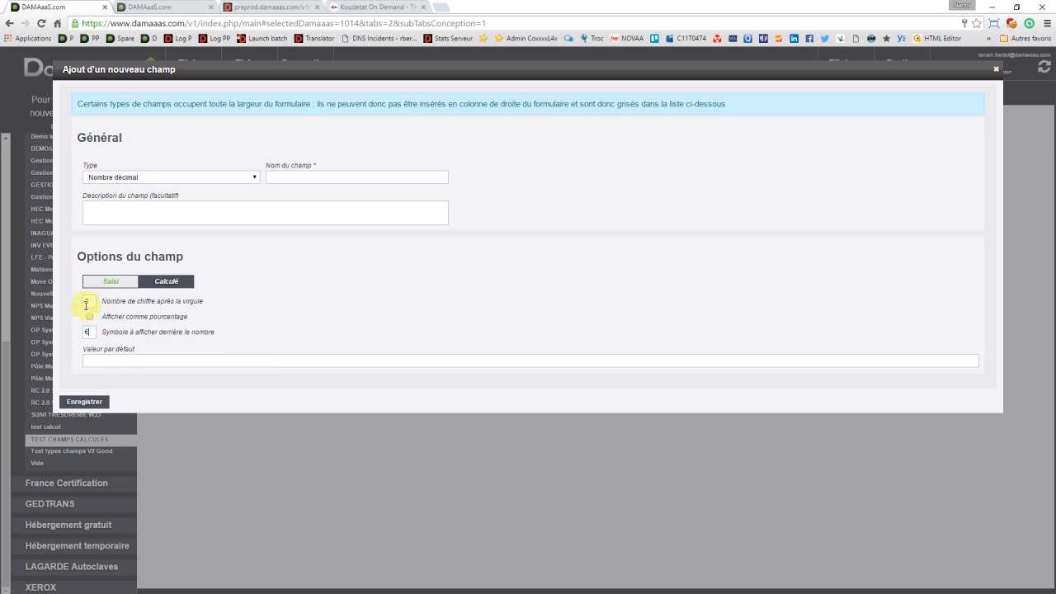
pyautogui.click(288, 175)
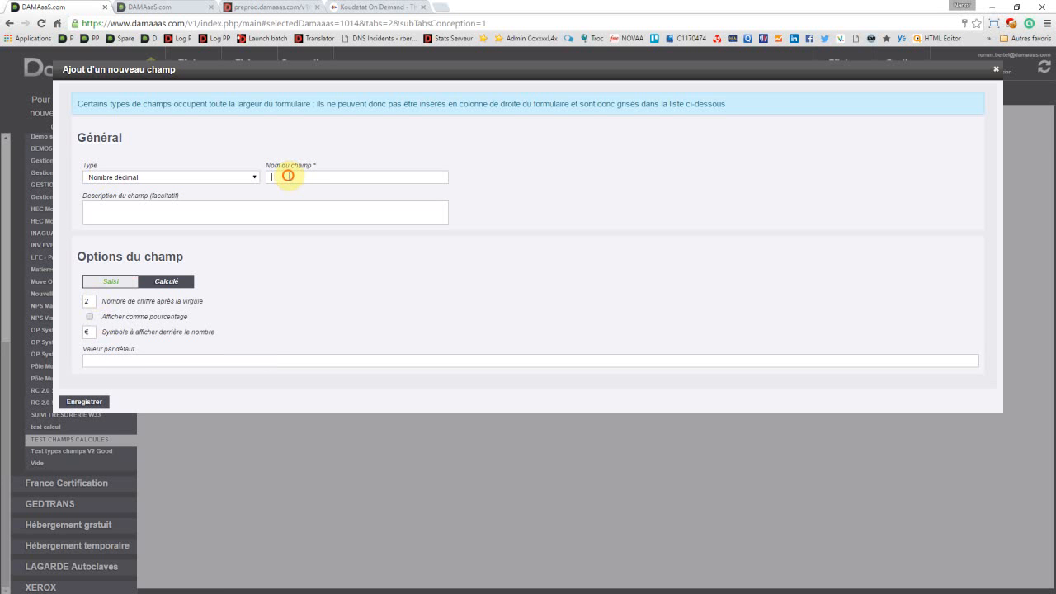
pyautogui.write('Montant TVA')
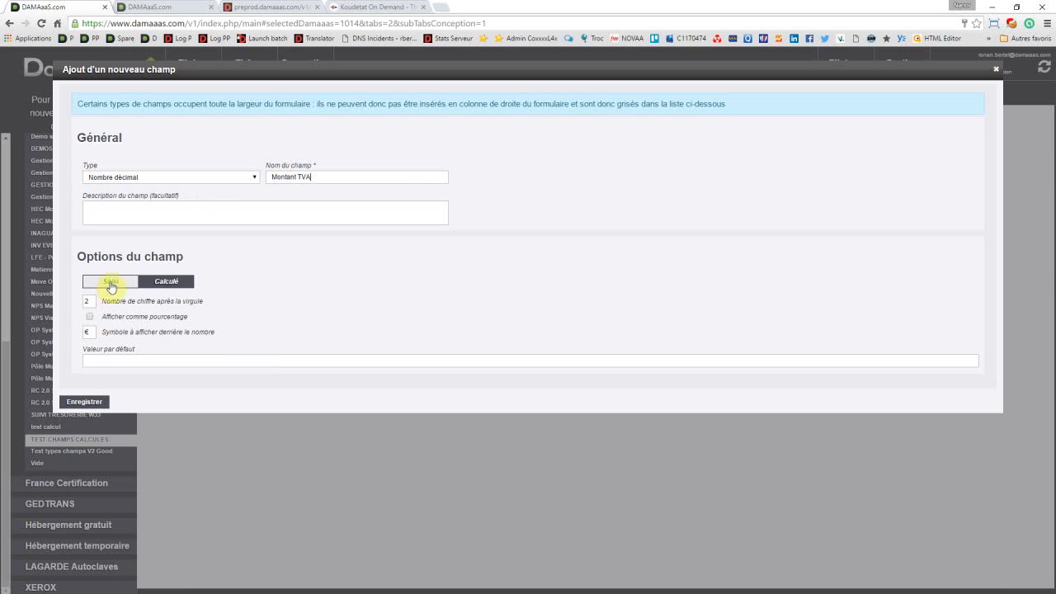
# Step: Compare the Saisi and Calculé options of the Montant TVA field and set it to Calculé
pyautogui.click(158, 287)
pyautogui.click(169, 284)
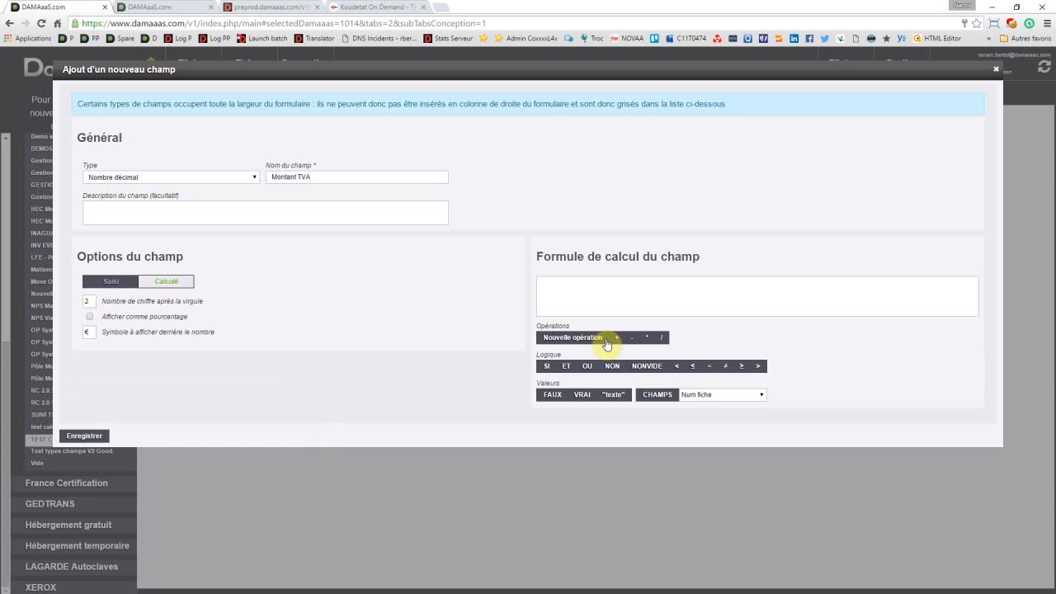
pyautogui.click(113, 284)
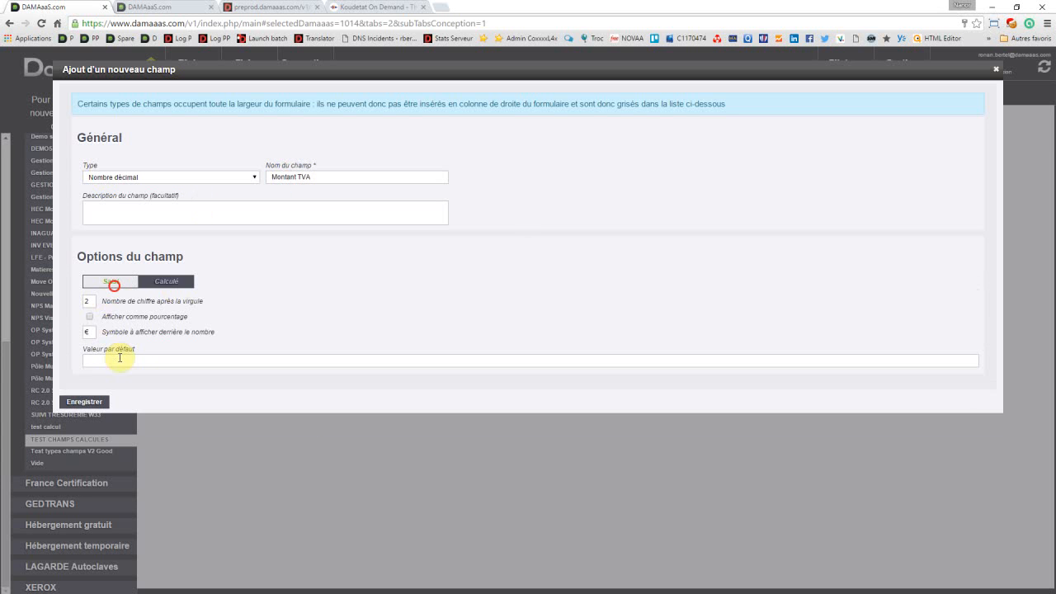
pyautogui.click(166, 282)
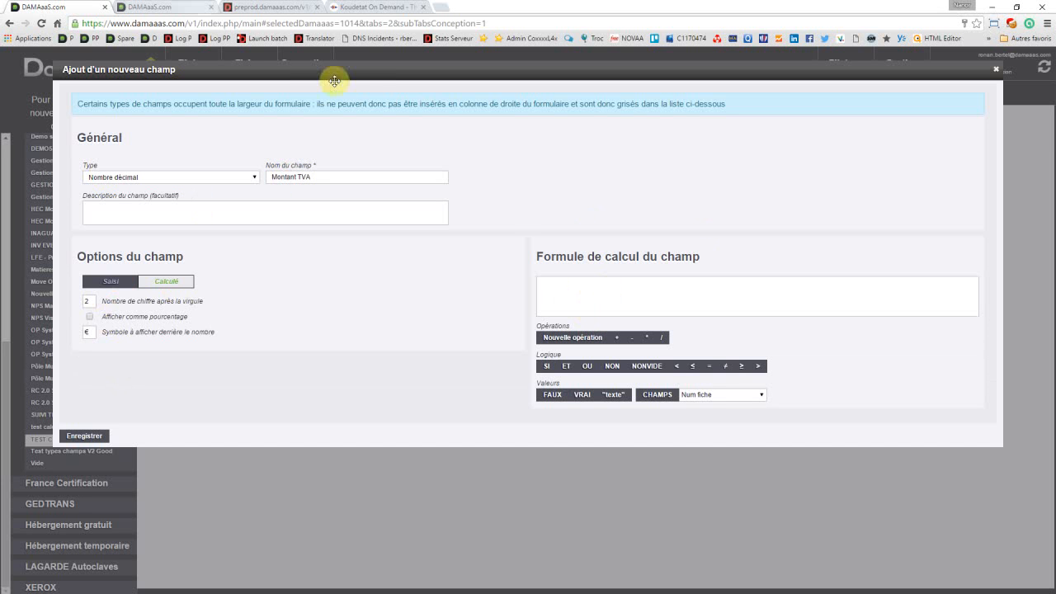
# Step: Write CHAMPS("Prix HT")*0.05 in the Montant TVA formula, leaving an empty line above it
pyautogui.click(730, 394)
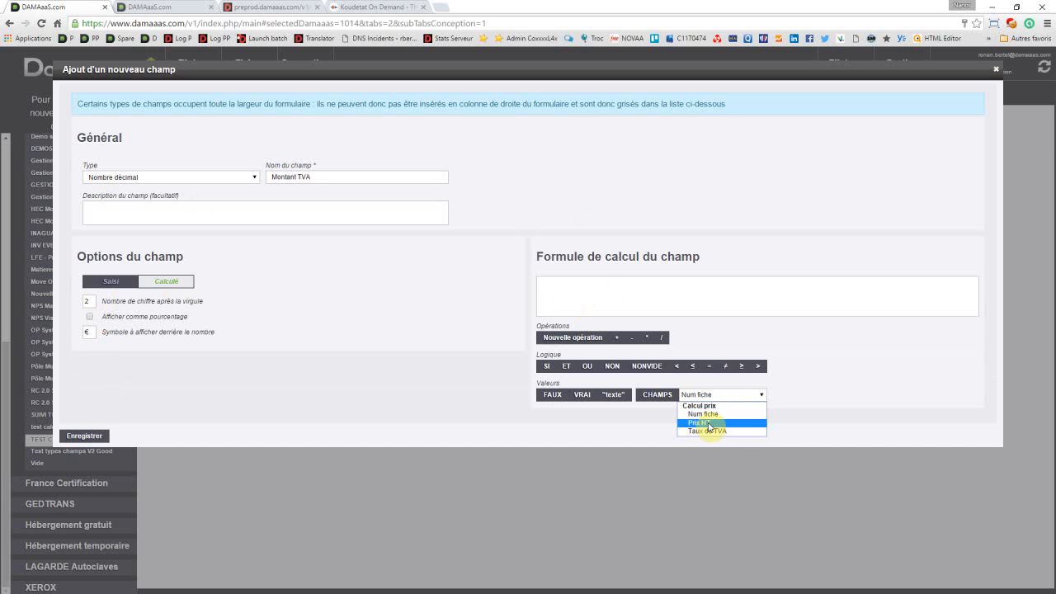
pyautogui.click(708, 423)
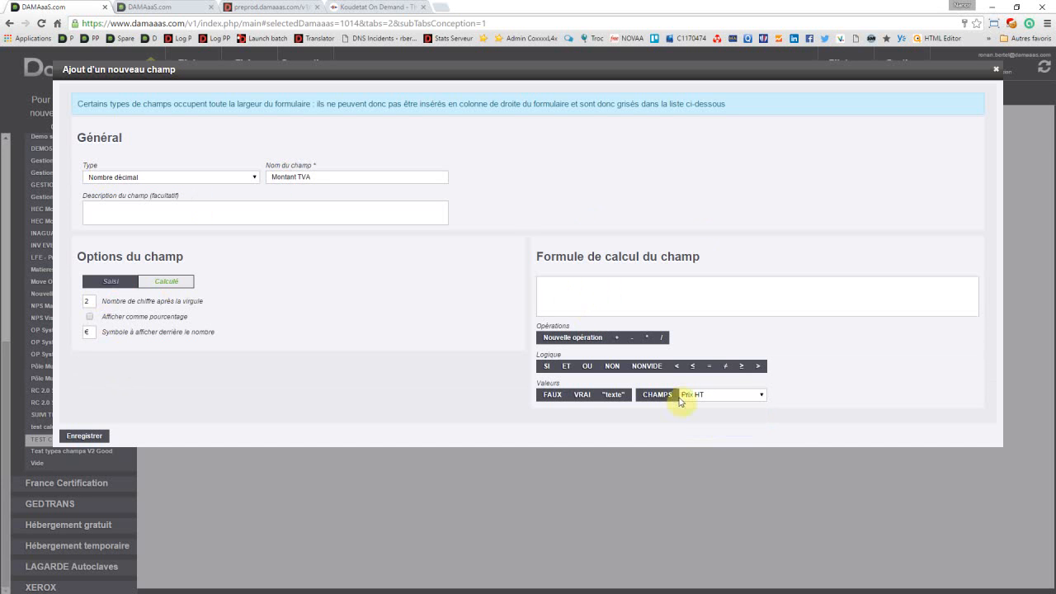
pyautogui.click(660, 397)
pyautogui.click(646, 341)
pyautogui.click(707, 398)
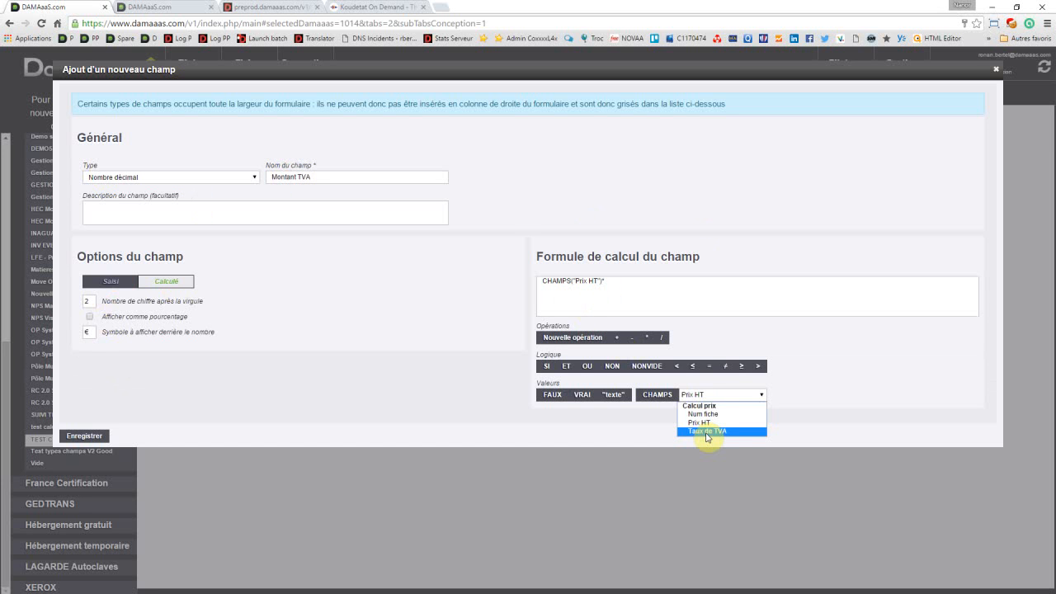
pyautogui.click(707, 431)
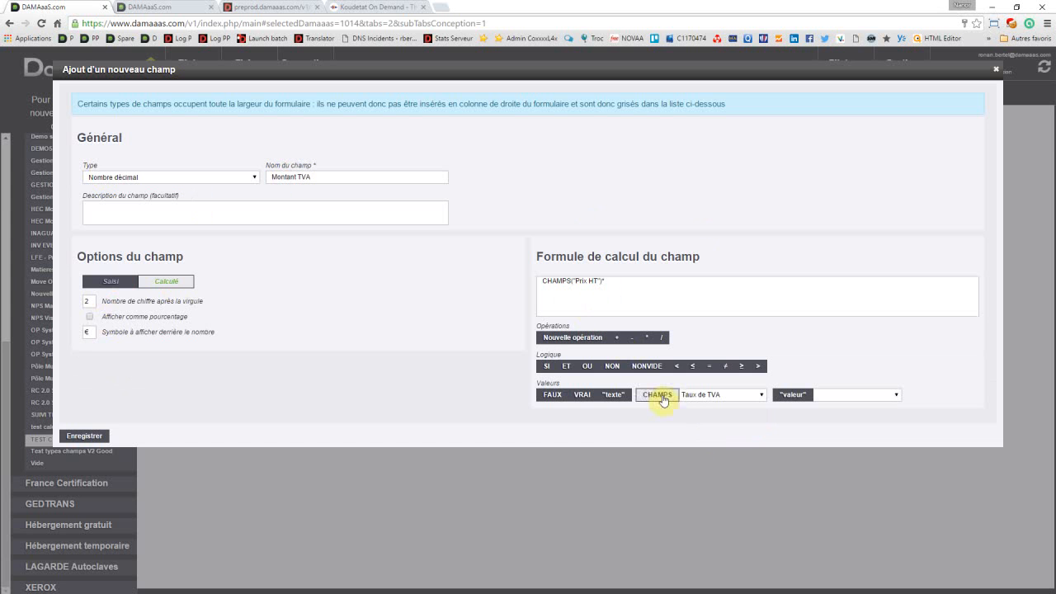
pyautogui.click(542, 281)
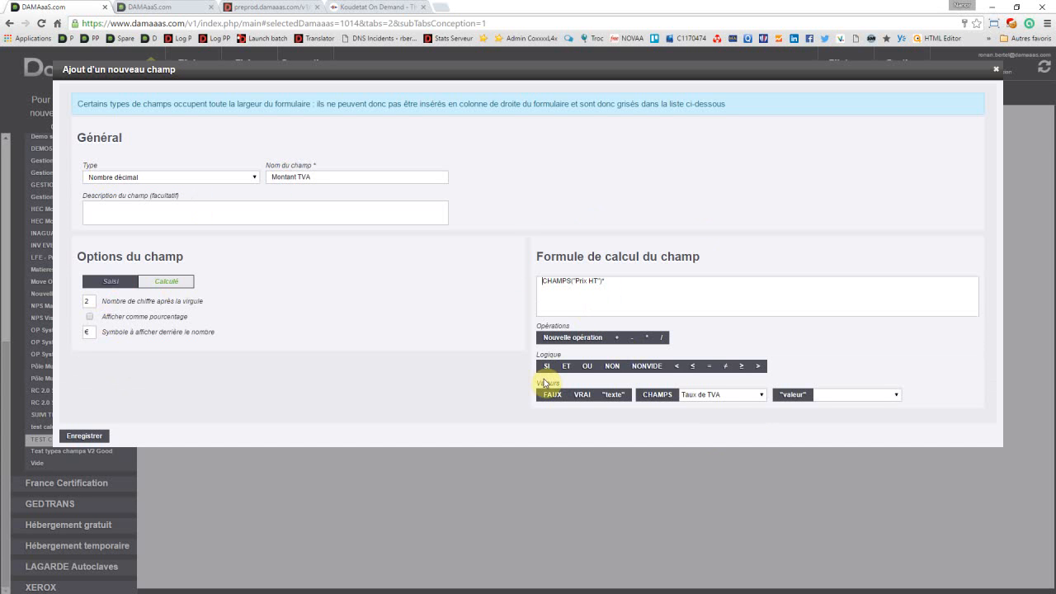
pyautogui.press('Return')
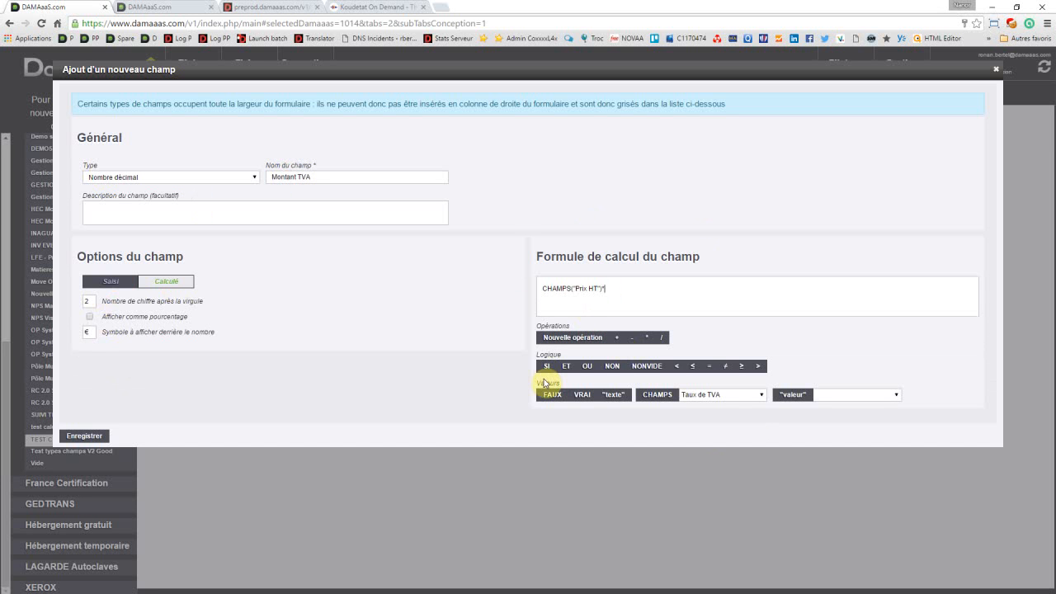
pyautogui.write('0.05')
# Step: Add the expression CHAMPS("Prix HT")*0.2 on the formula's third line
pyautogui.click(731, 394)
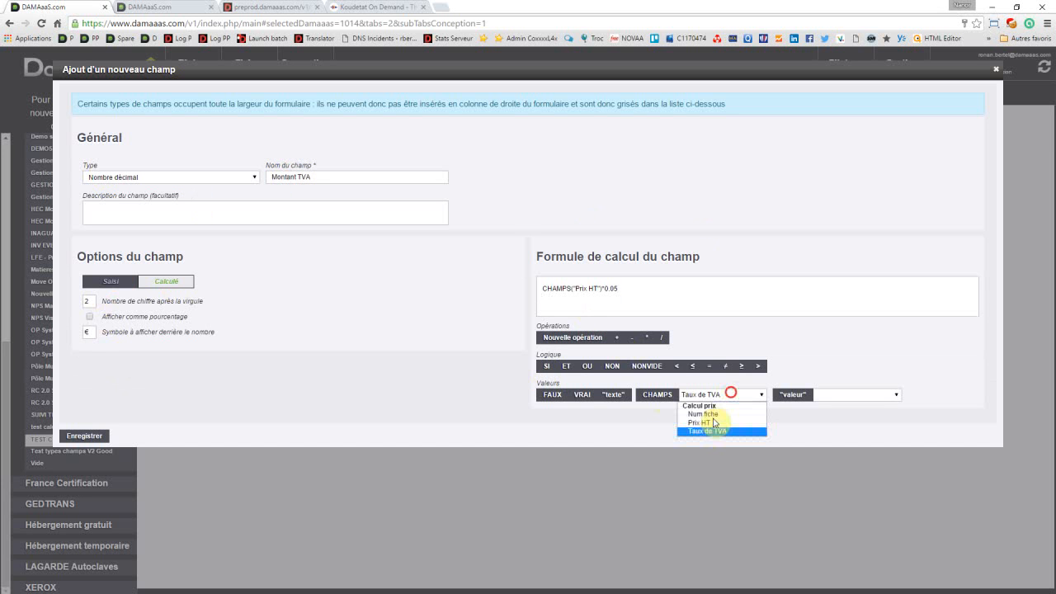
pyautogui.click(711, 422)
pyautogui.click(664, 395)
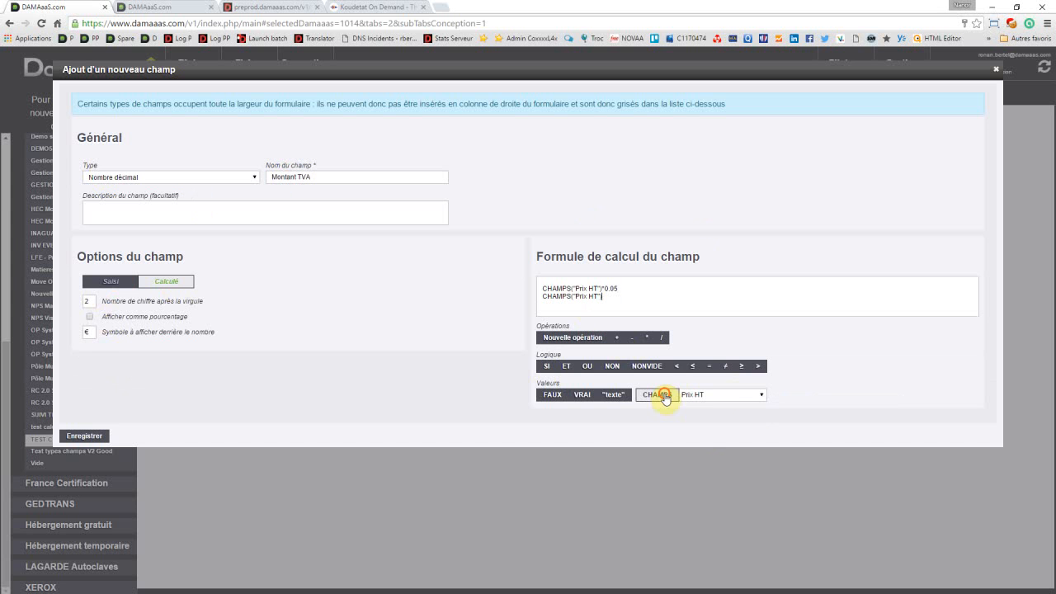
pyautogui.click(647, 339)
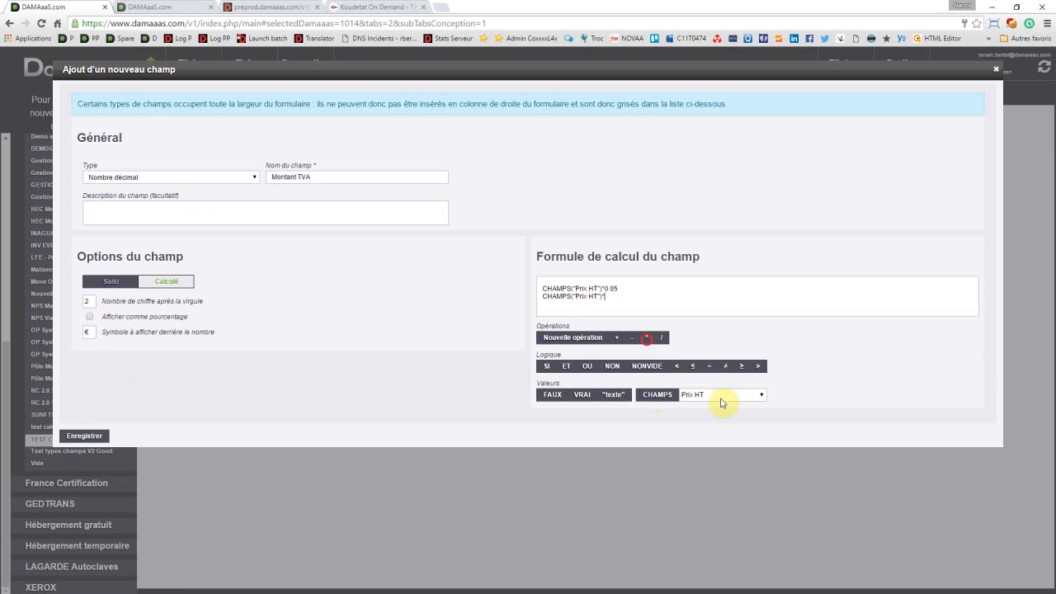
pyautogui.write('0.2')
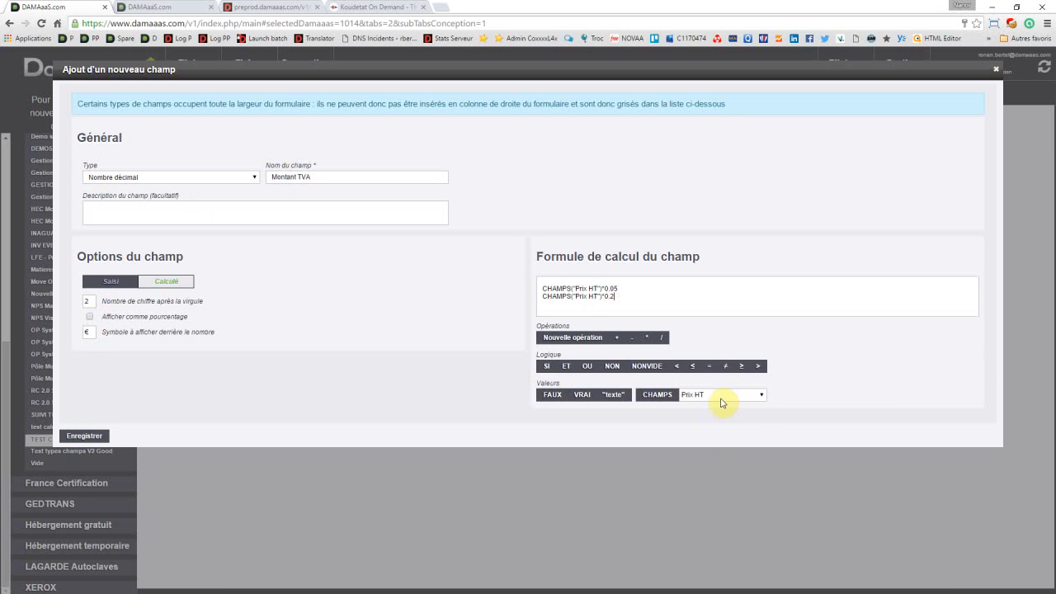
# Step: Insert an empty SI function on the formula's blank first line and place the cursor at its condition
pyautogui.click(543, 283)
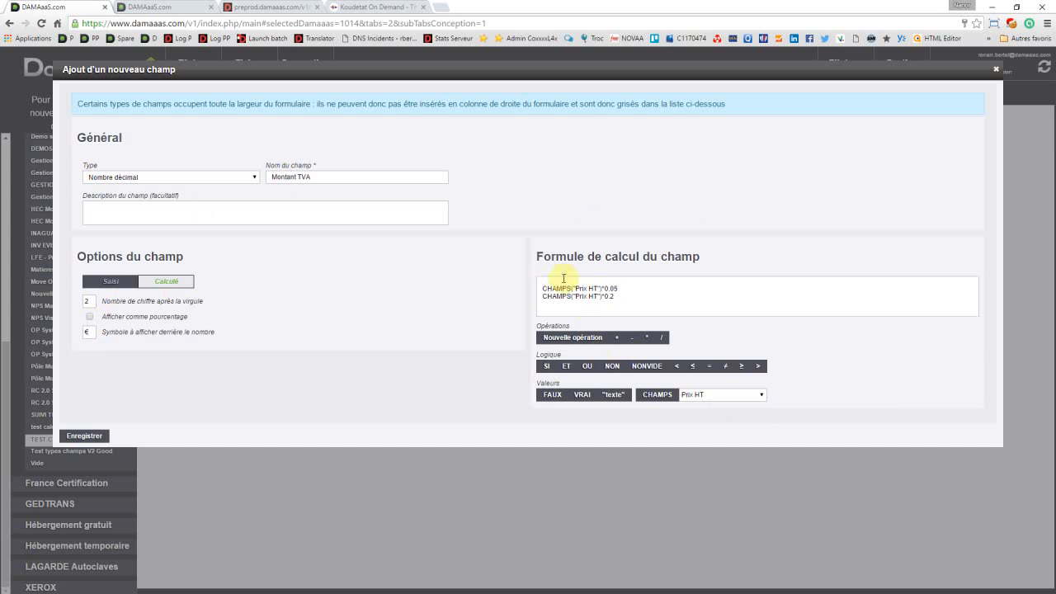
pyautogui.click(546, 368)
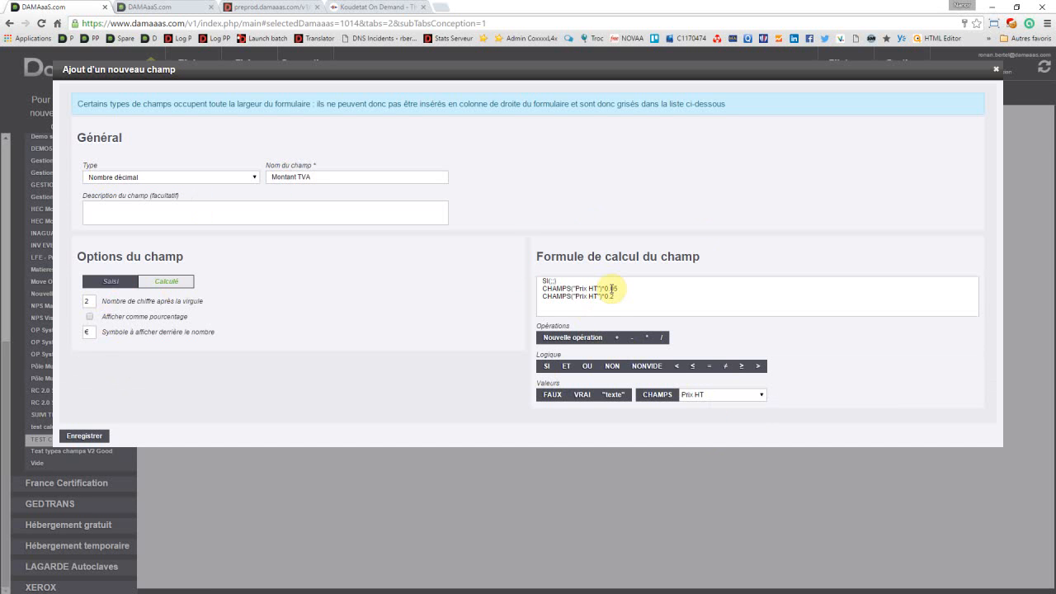
pyautogui.click(544, 280)
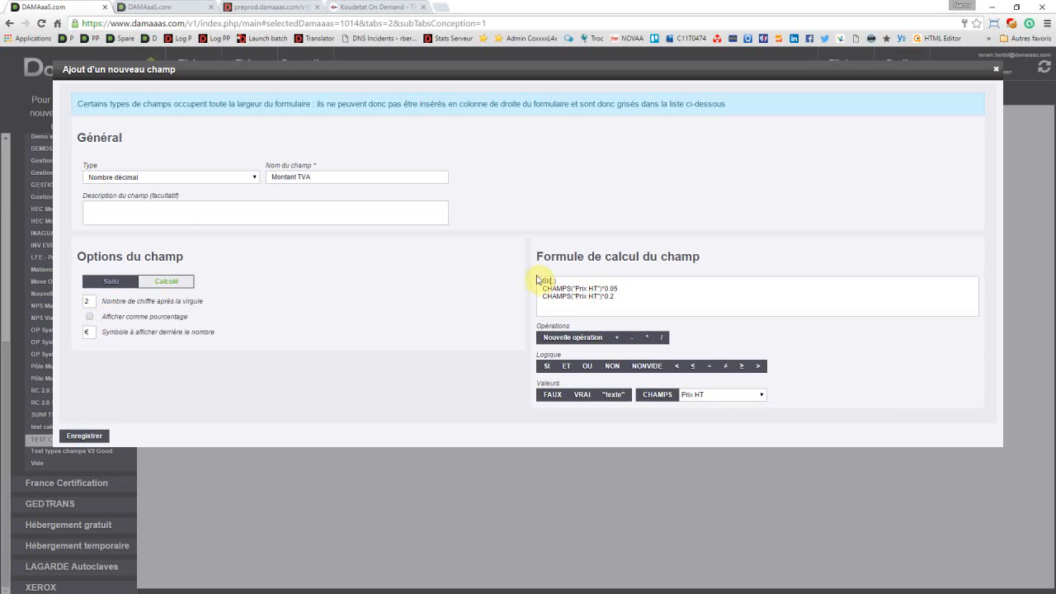
# Step: Fill the SI condition with EGAL(CHAMPS("Taux de TVA");"Taux de TVA réduit (5%)")
pyautogui.click(707, 399)
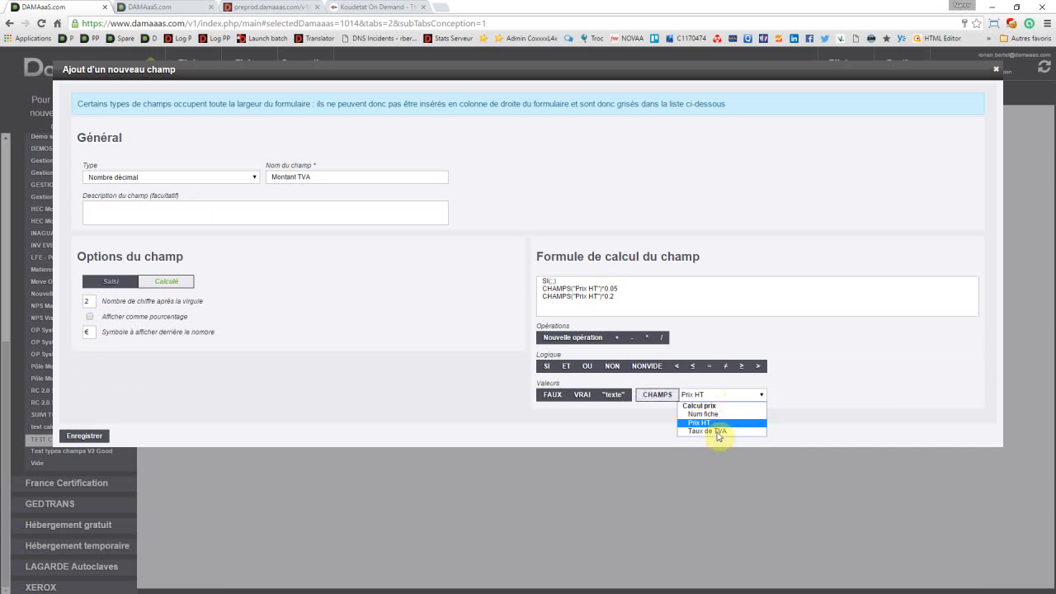
pyautogui.click(717, 432)
pyautogui.click(833, 394)
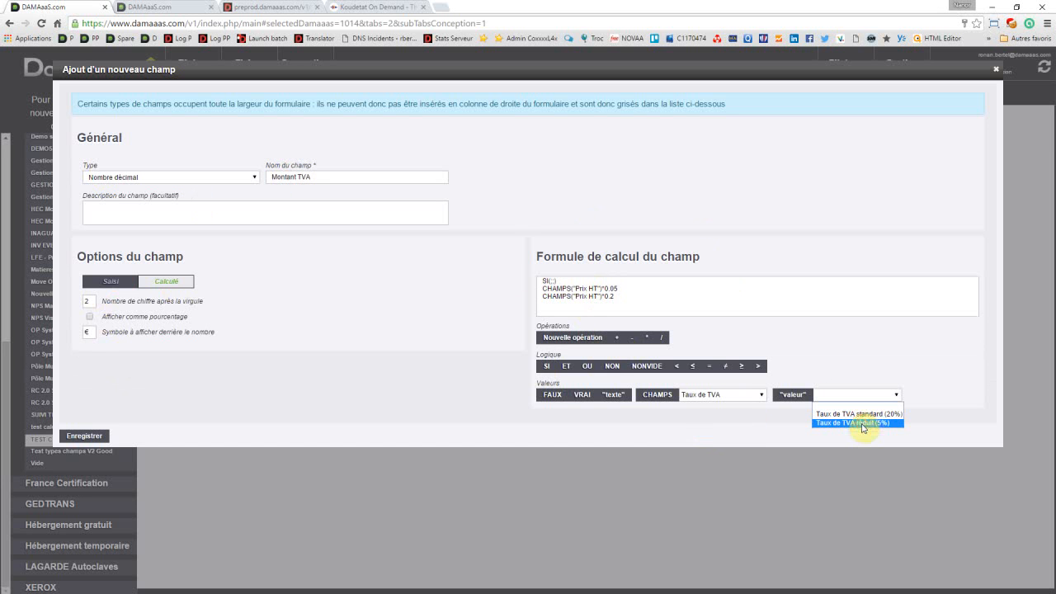
pyautogui.click(862, 424)
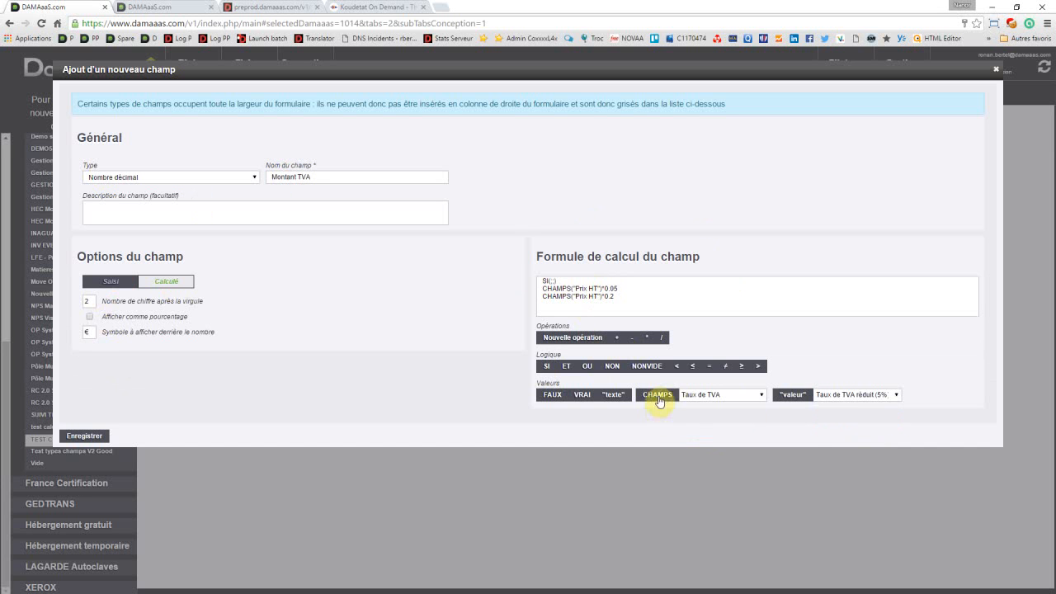
pyautogui.click(658, 395)
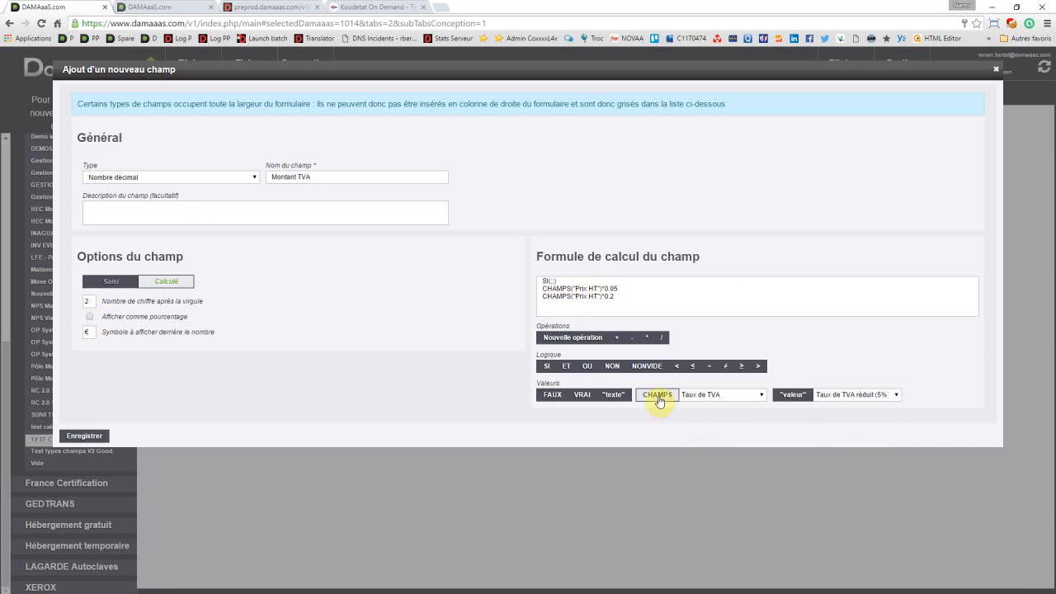
pyautogui.click(590, 367)
pyautogui.click(593, 340)
pyautogui.click(708, 373)
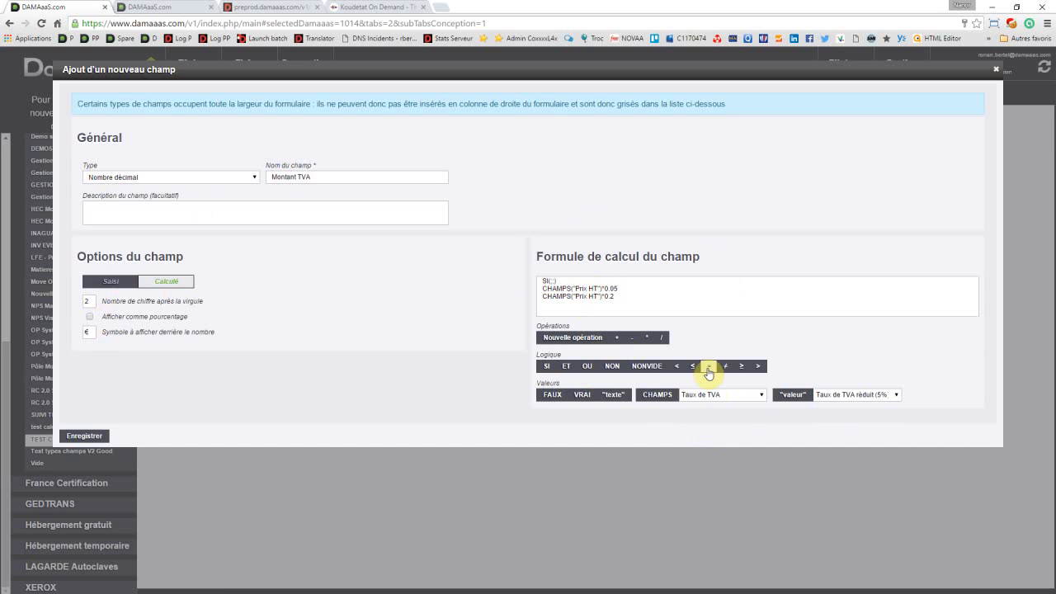
pyautogui.click(708, 371)
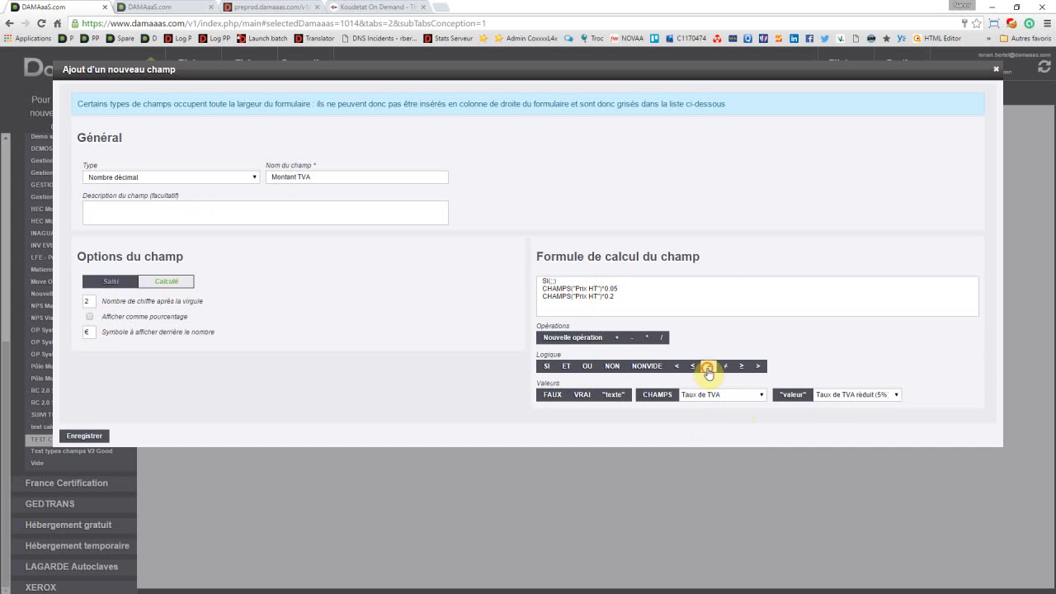
pyautogui.click(661, 395)
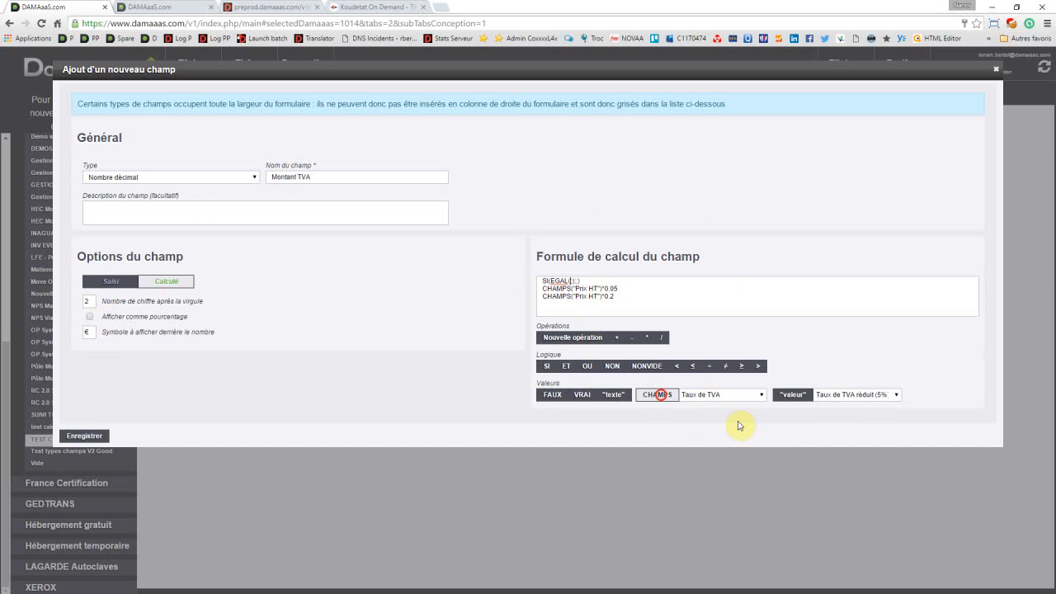
pyautogui.click(793, 395)
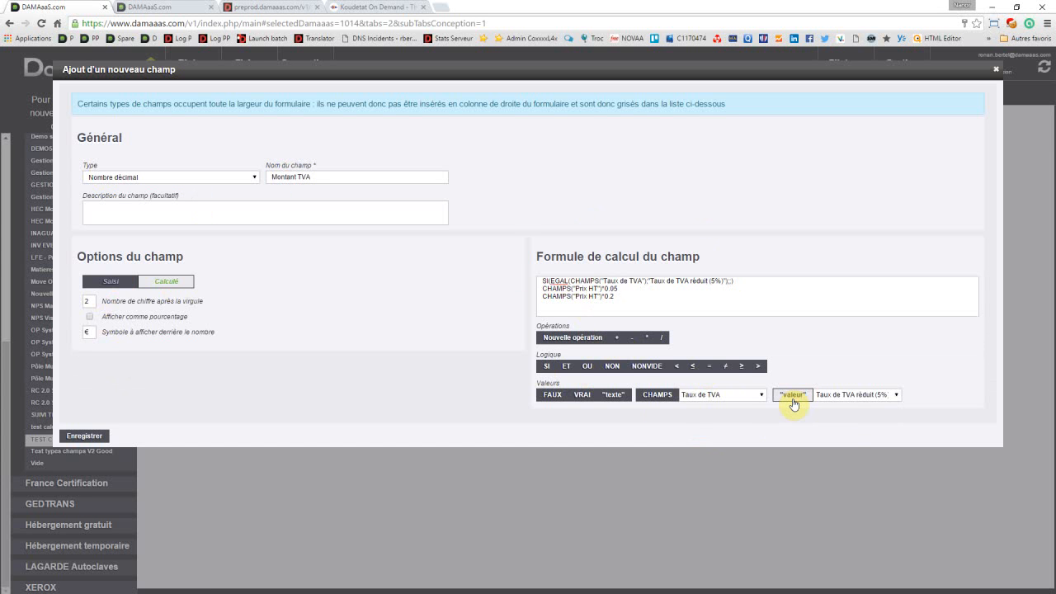
# Step: Move the expression CHAMPS("Prix HT")*0.05 from the formula's second line into the SI function's value-if-true argument
pyautogui.click(619, 288)
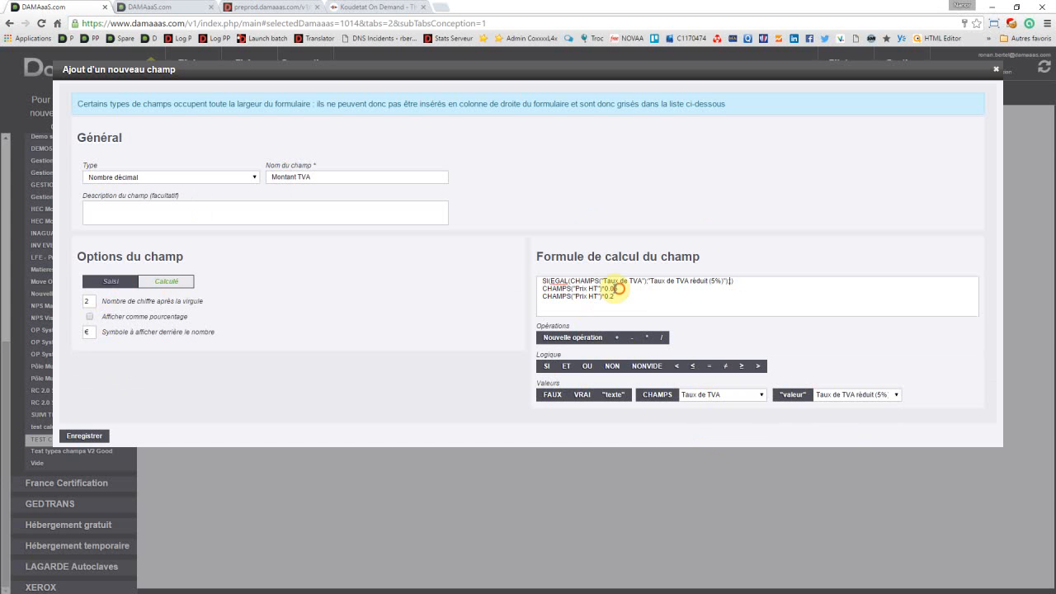
pyautogui.moveTo(618, 288); pyautogui.dragTo(601, 288)
pyautogui.moveTo(529, 286); pyautogui.dragTo(532, 287)
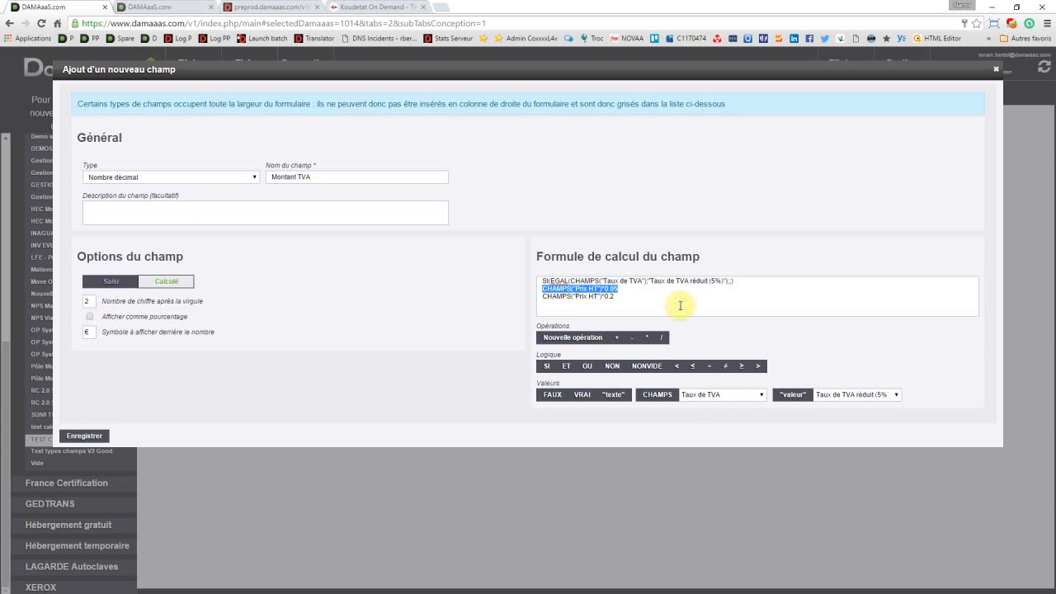
pyautogui.press('Delete')
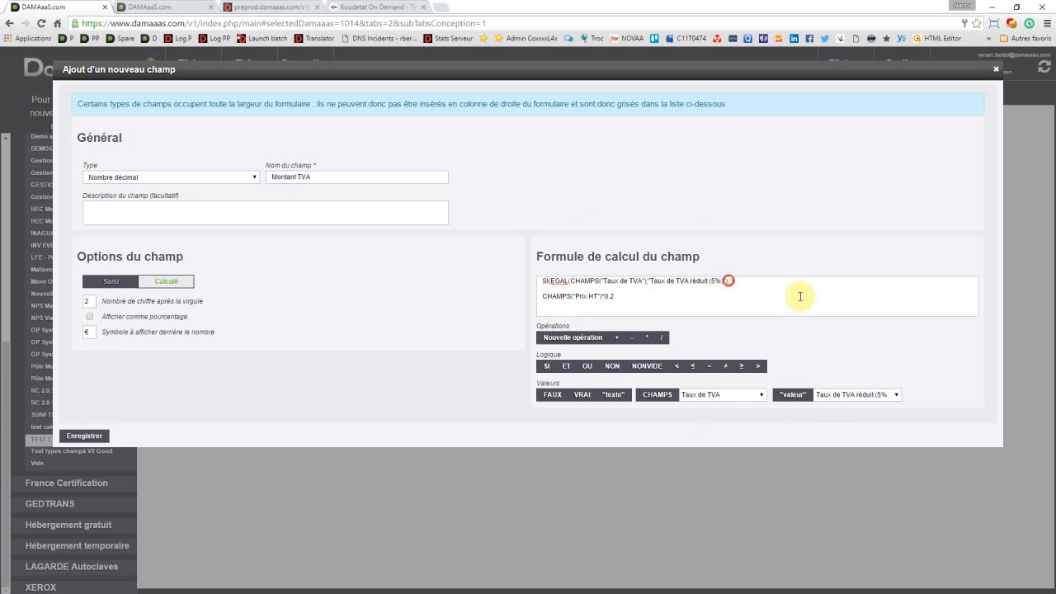
pyautogui.write('CHAMPS("Prix HT")*0.05;')
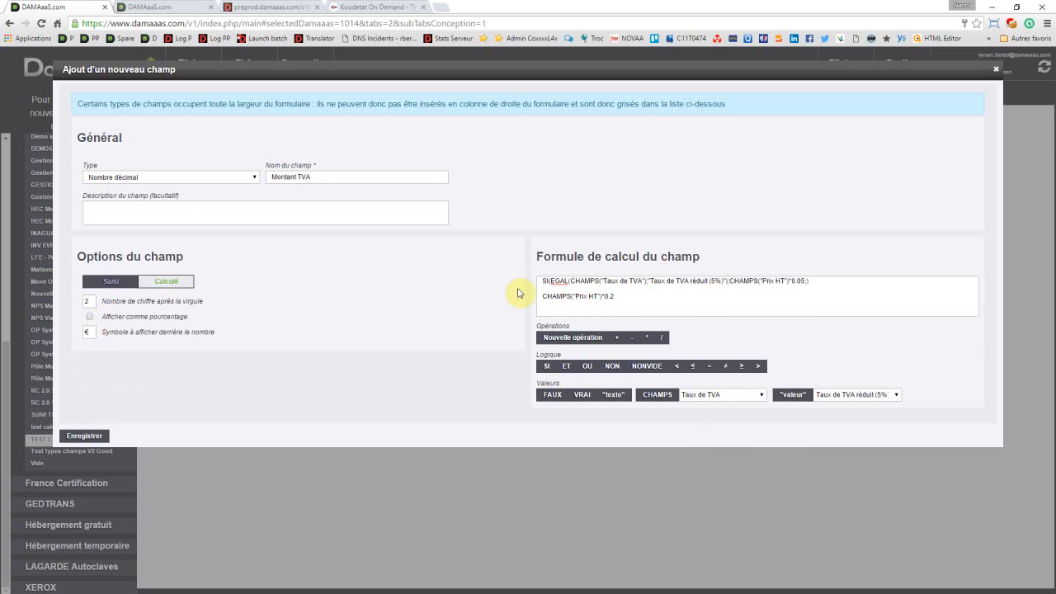
# Step: Move the expression CHAMPS("Prix HT")*0.2 from the last line into the SI function's value-if-false argument
pyautogui.click(537, 295)
pyautogui.click(627, 295)
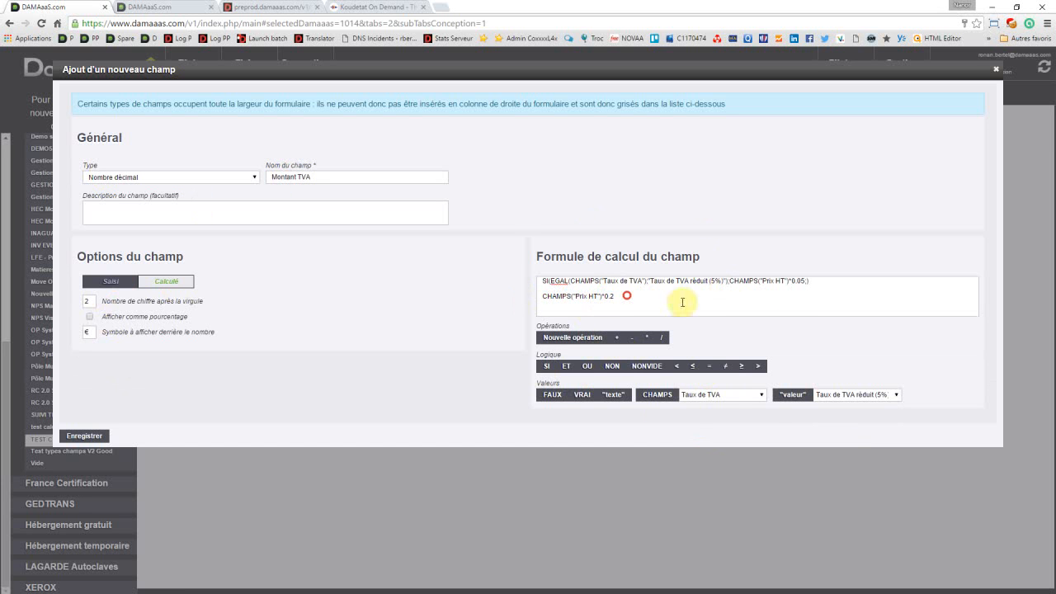
pyautogui.hotkey('shift', 'Home')
pyautogui.hotkey('ctrl', 'x')
pyautogui.click(804, 281)
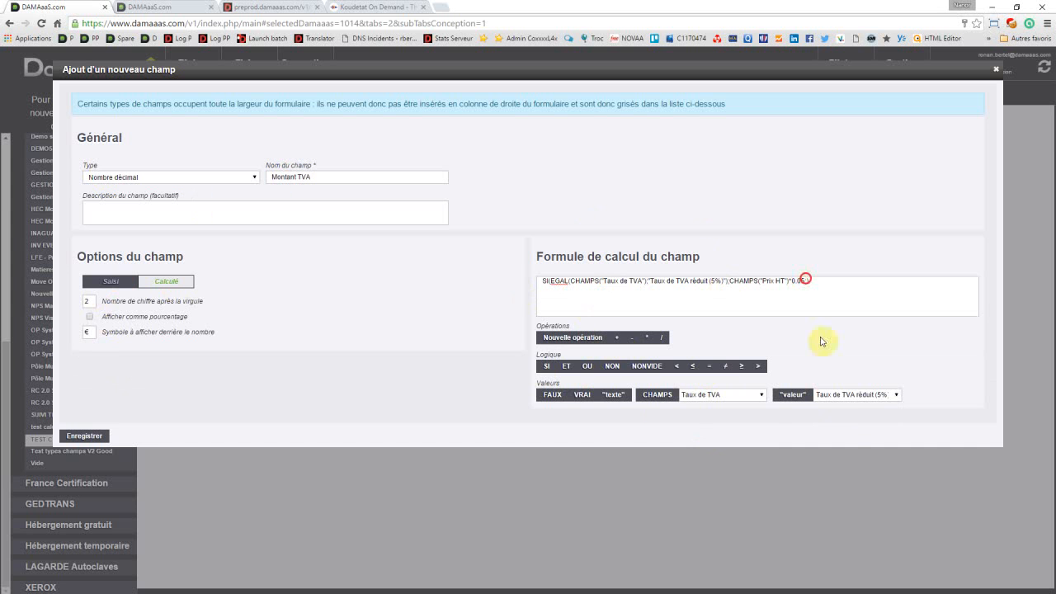
pyautogui.write(';')
pyautogui.hotkey('ctrl', 'v')
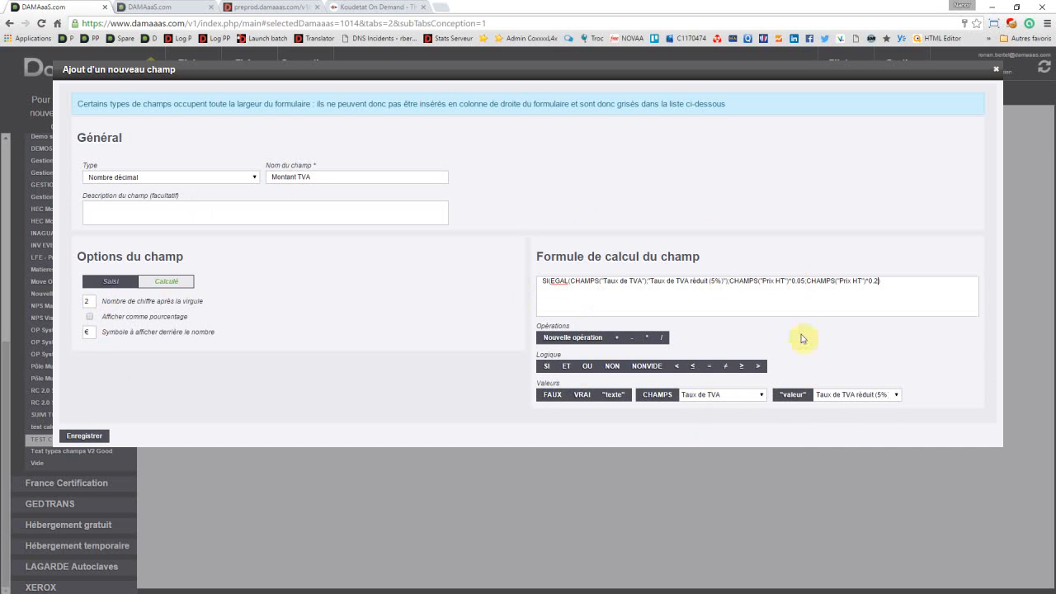
pyautogui.write(')')
pyautogui.click(854, 399)
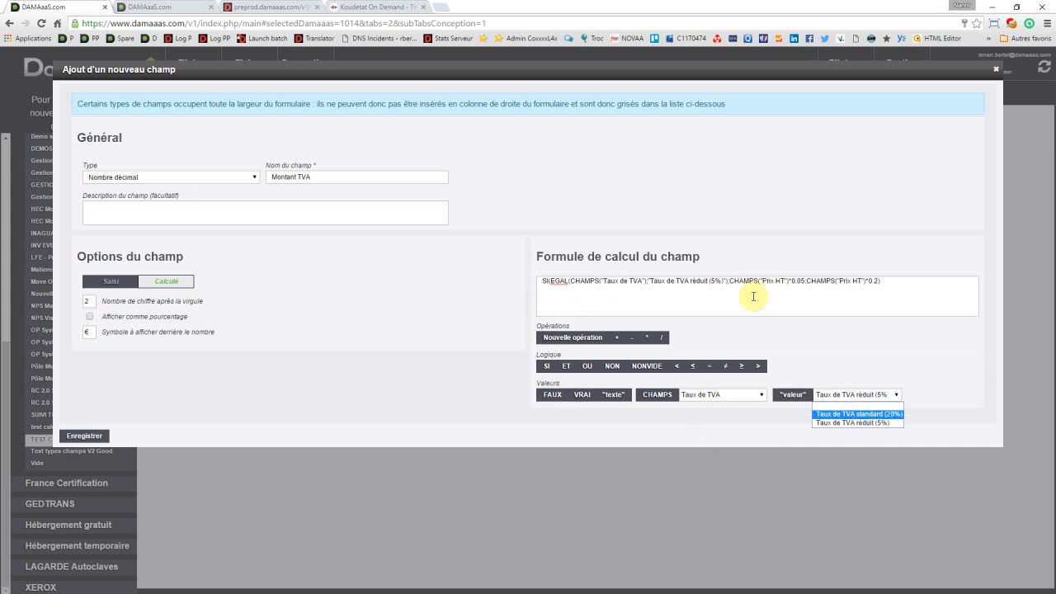
pyautogui.click(780, 281)
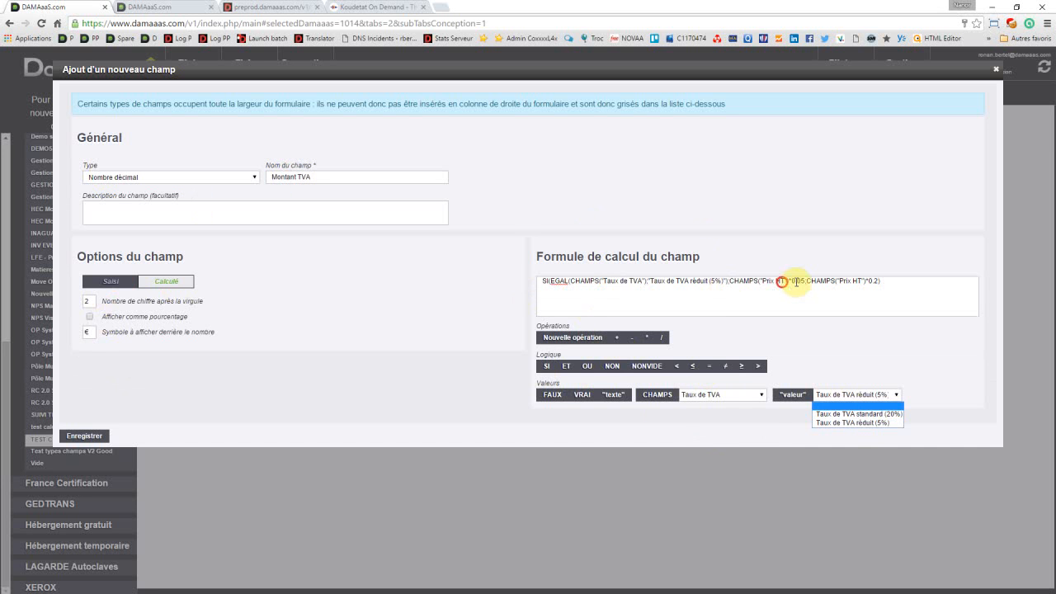
pyautogui.click(879, 279)
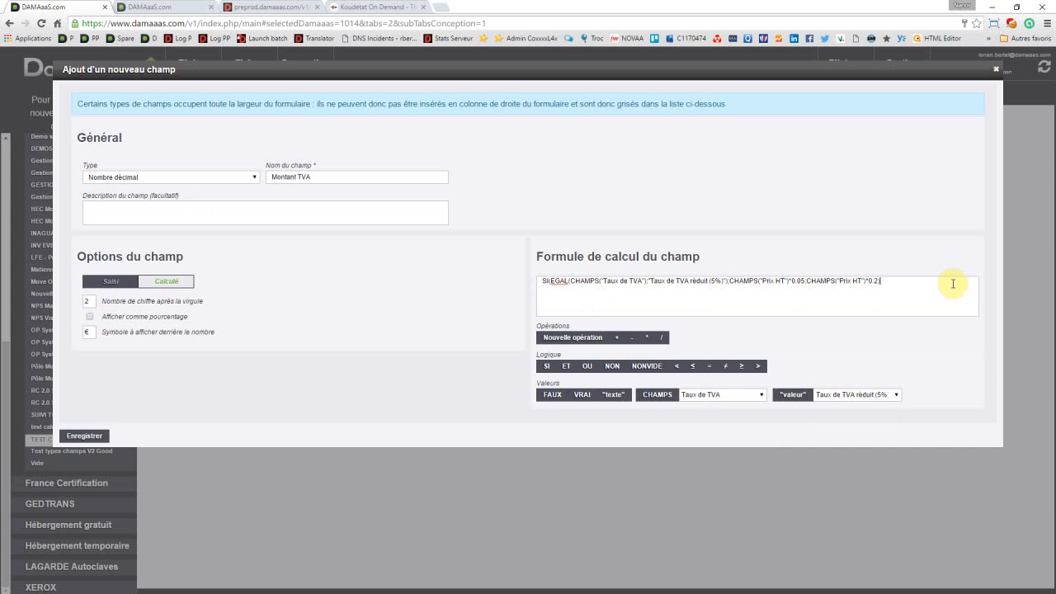
# Step: Insert an empty operation on a new line below the SI formula, and remove it together with the added lines
pyautogui.press('Return')
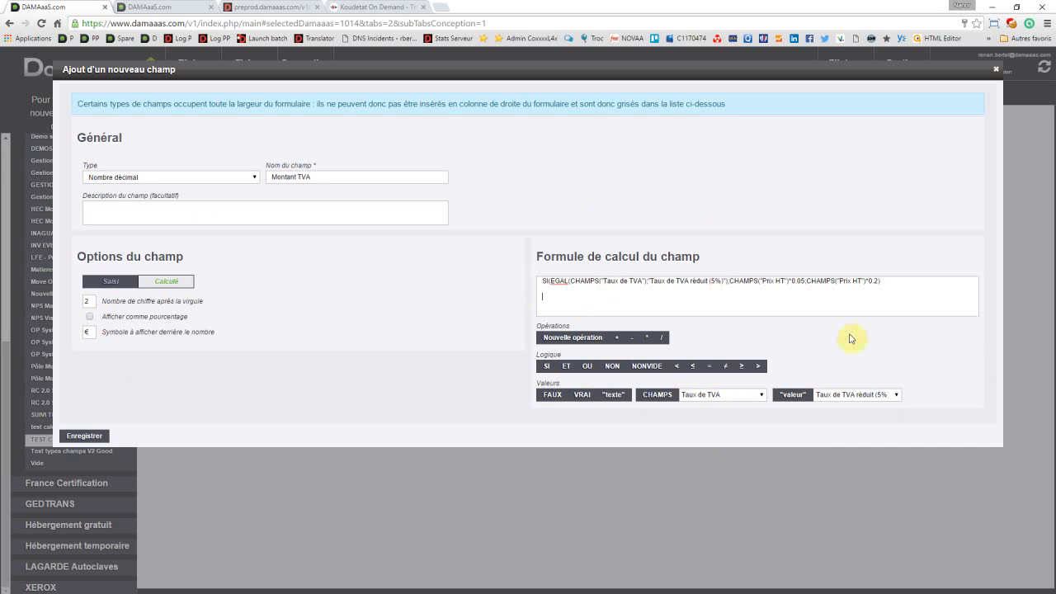
pyautogui.click(800, 280)
pyautogui.moveTo(751, 282); pyautogui.dragTo(727, 280)
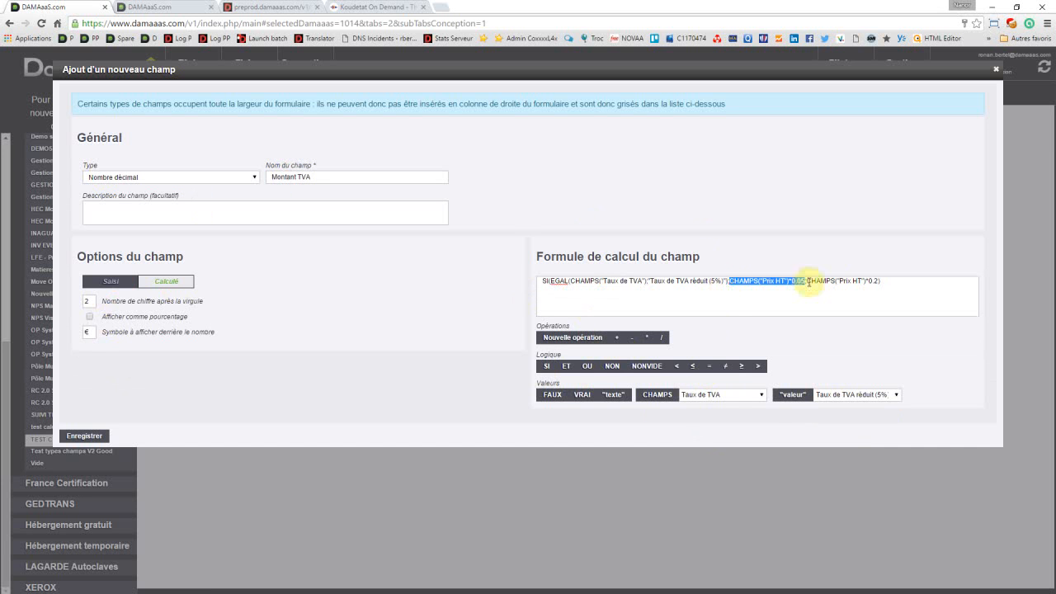
pyautogui.click(553, 302)
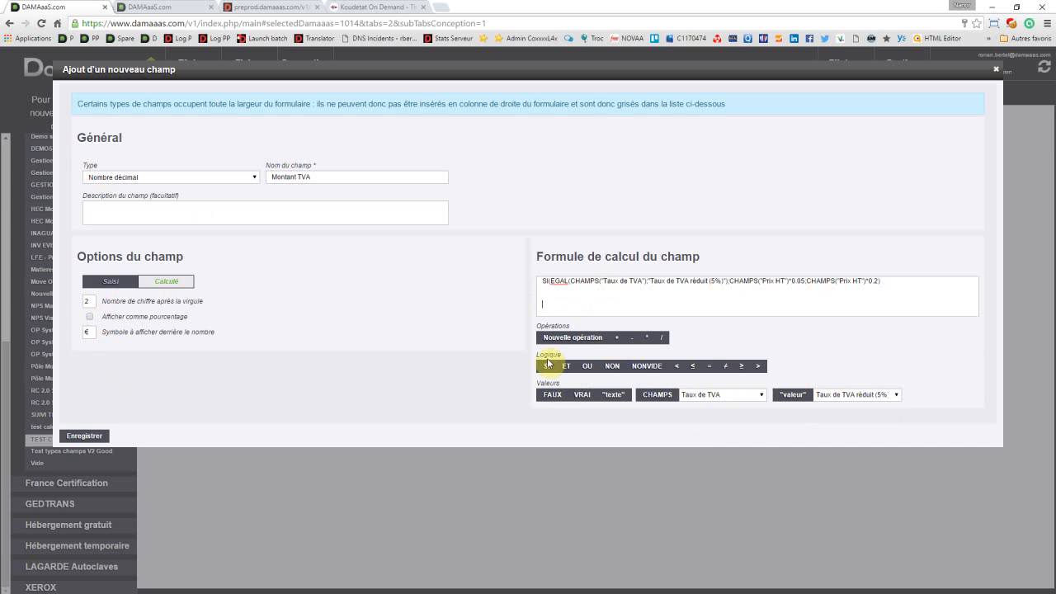
pyautogui.click(572, 341)
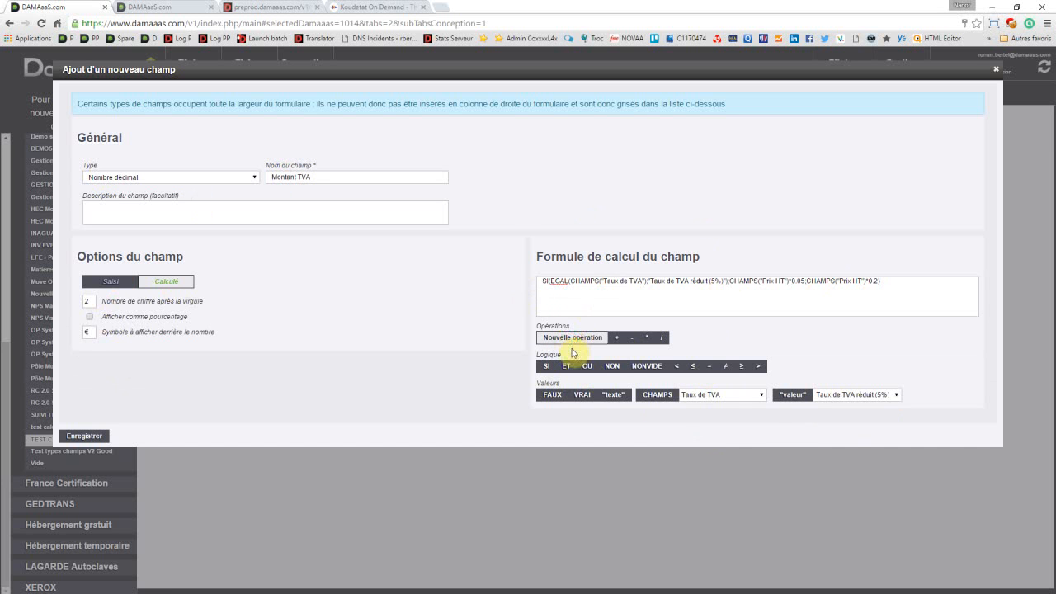
pyautogui.click(573, 341)
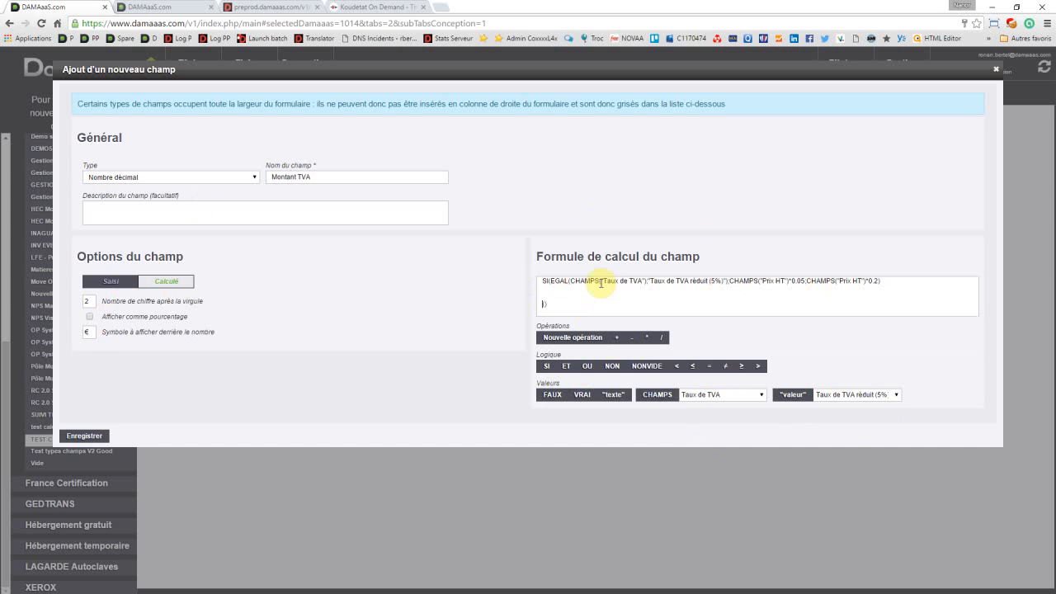
pyautogui.hotkey('shift', 'End')
pyautogui.press('BackSpace')
pyautogui.press('BackSpace')
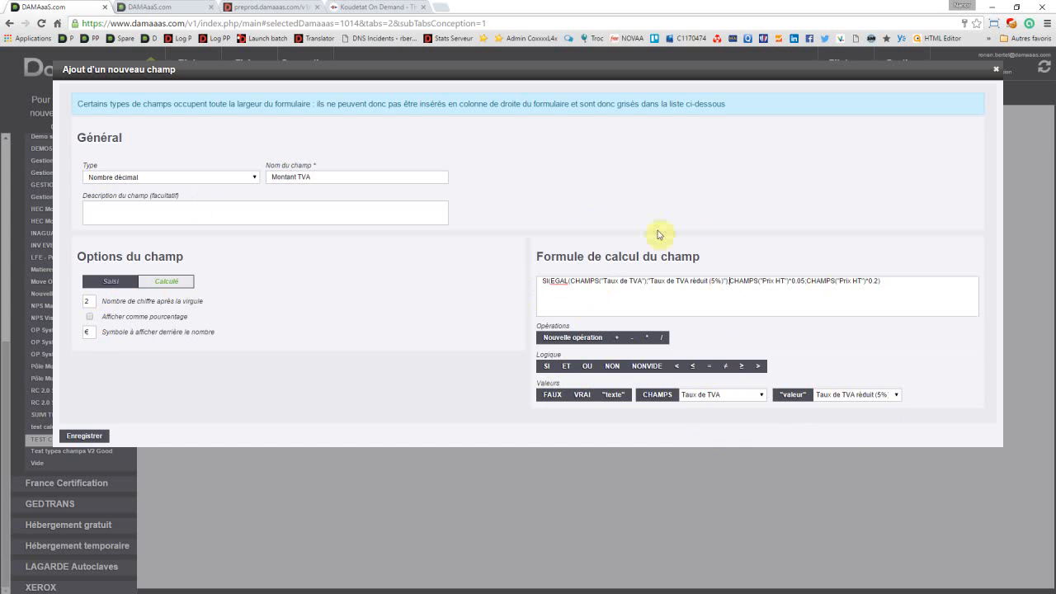
# Step: Enclose CHAMPS("Prix HT")*0.05 and CHAMPS("Prix HT")*0.2 each in parentheses within the SI formula and save the new field
pyautogui.write('(')
pyautogui.click(805, 280)
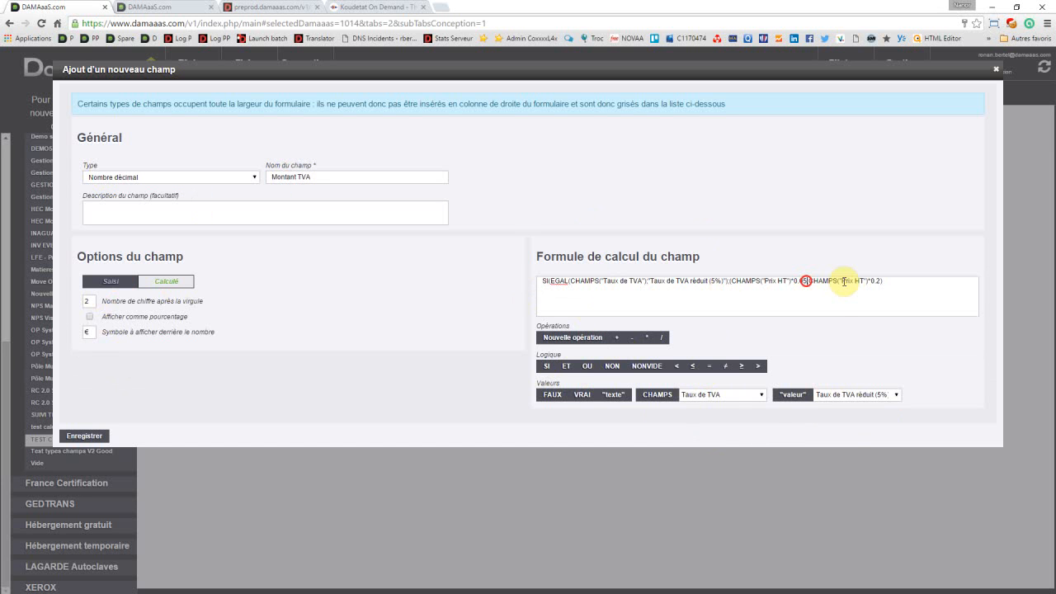
pyautogui.press('BackSpace')
pyautogui.write(';')
pyautogui.click(811, 281)
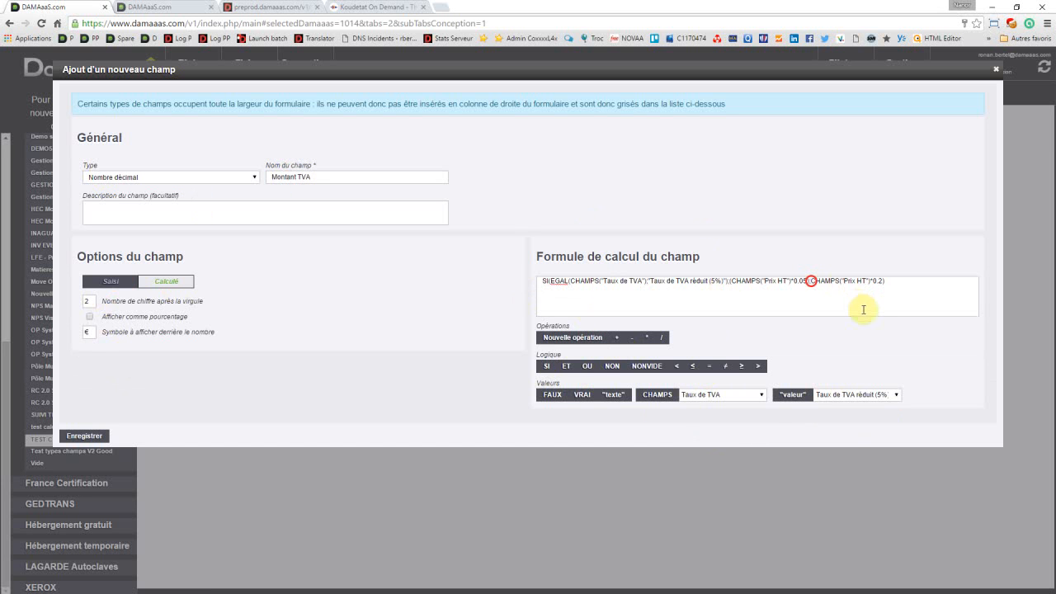
pyautogui.write(');(')
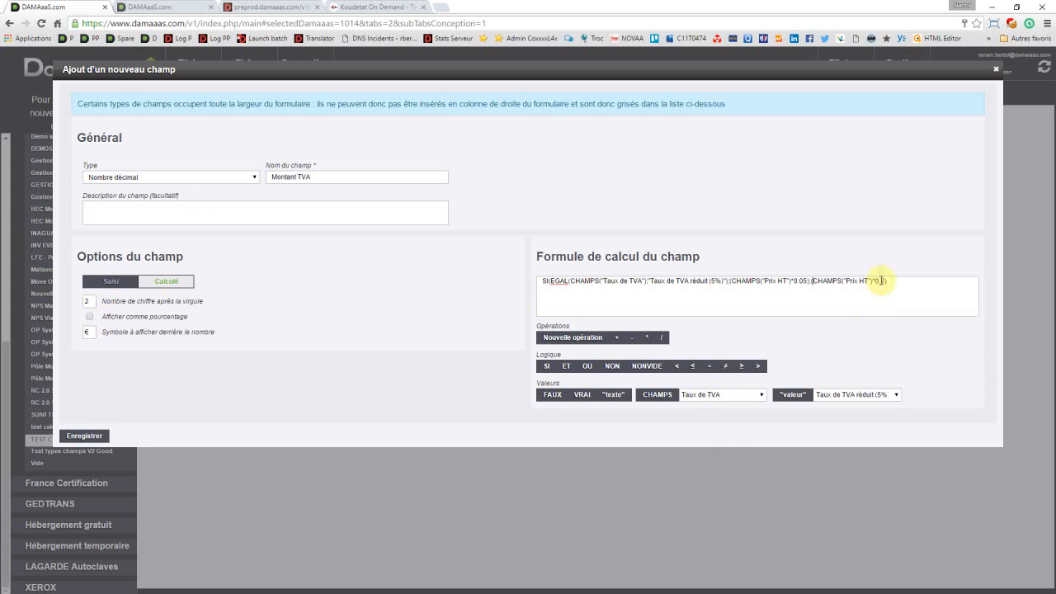
pyautogui.click(882, 281)
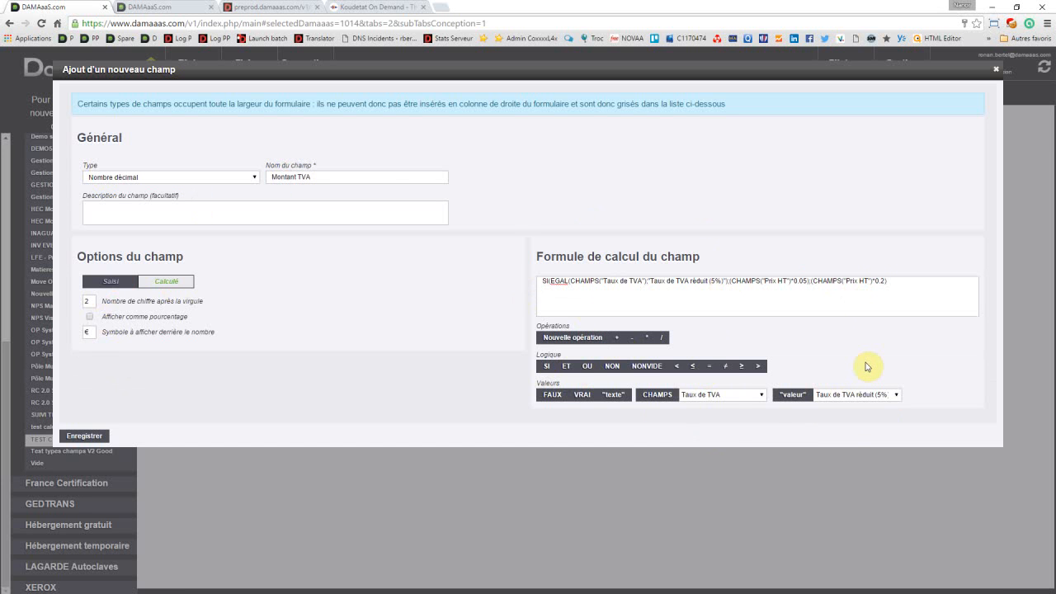
pyautogui.write(')')
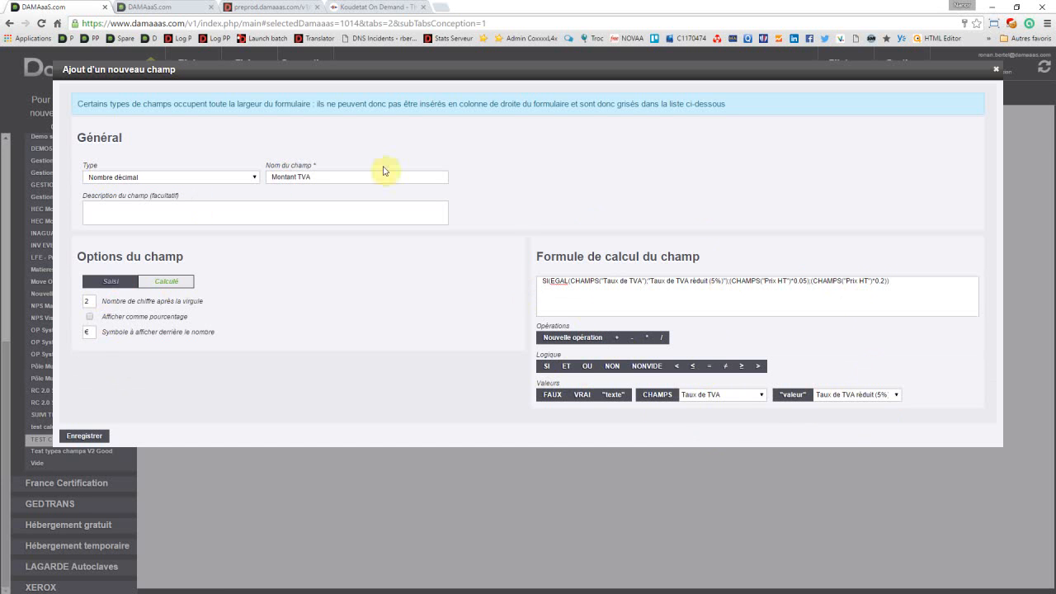
pyautogui.click(93, 436)
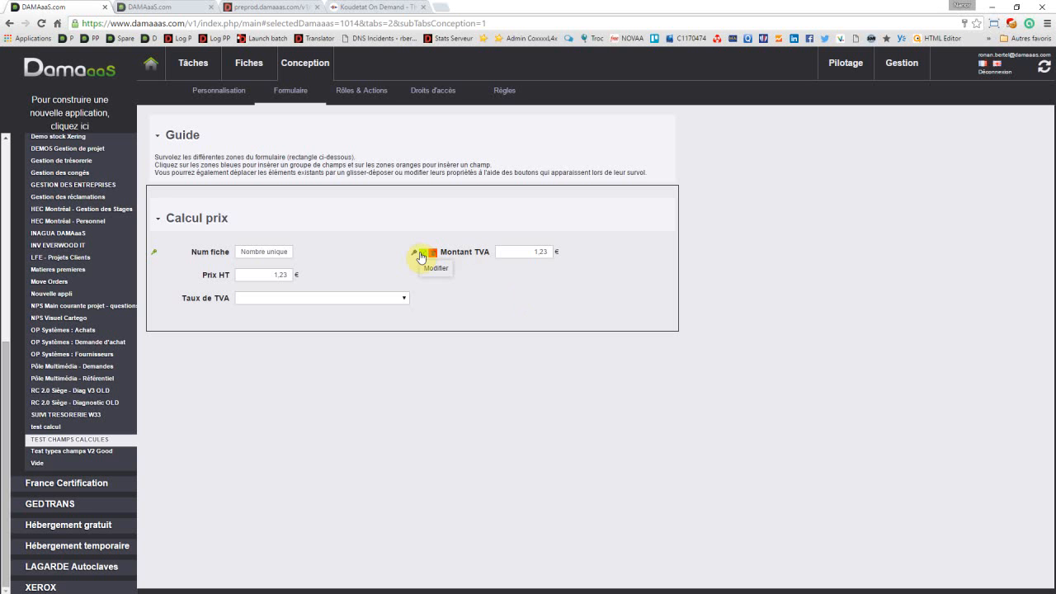
# Step: Reopen the Montant TVA field, remove the parenthesis closing EGAL from its formula and try to save the changes
pyautogui.click(422, 256)
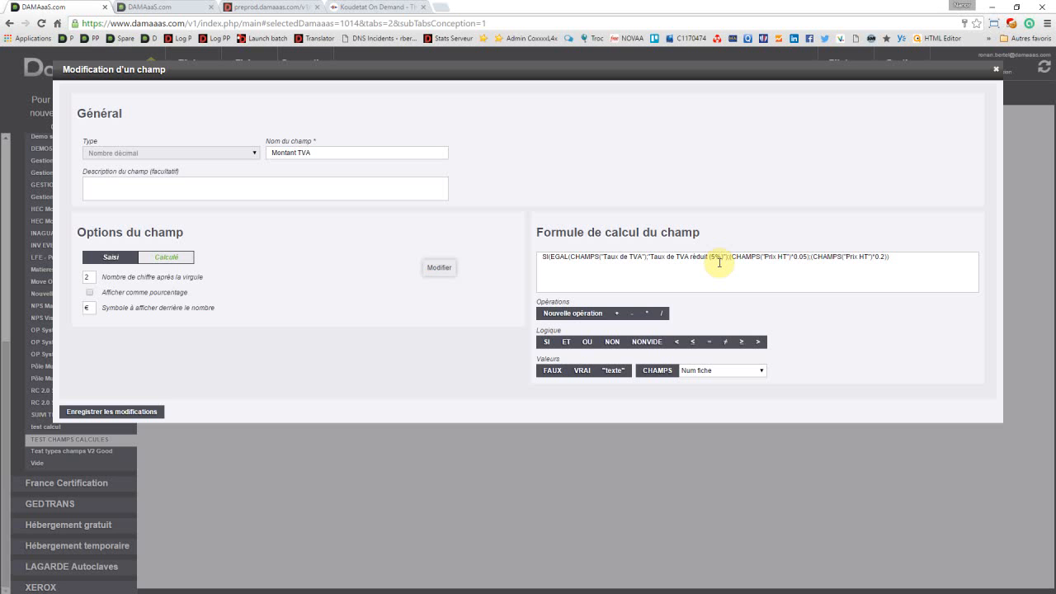
pyautogui.click(725, 257)
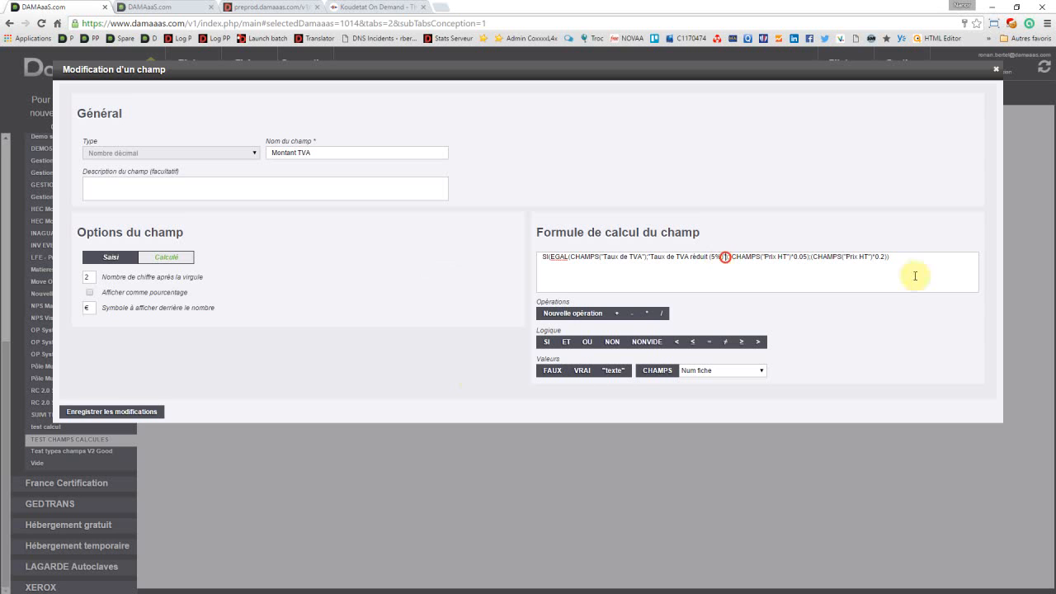
pyautogui.click(128, 413)
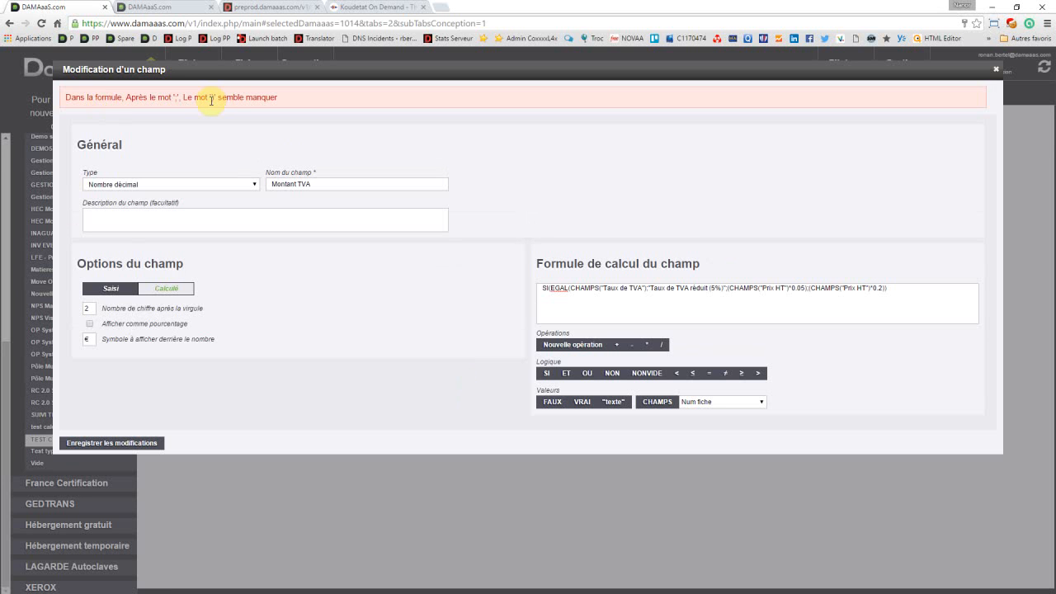
# Step: Restore the closing parenthesis after "Taux de TVA réduit (5%)" in the Montant TVA formula and save the changes
pyautogui.click(704, 289)
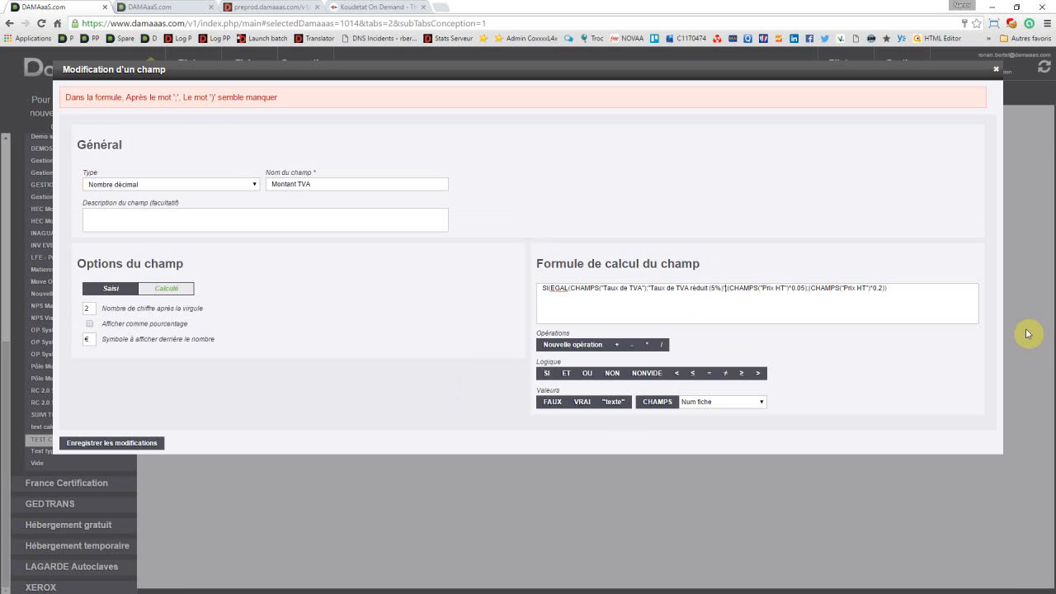
pyautogui.write(')')
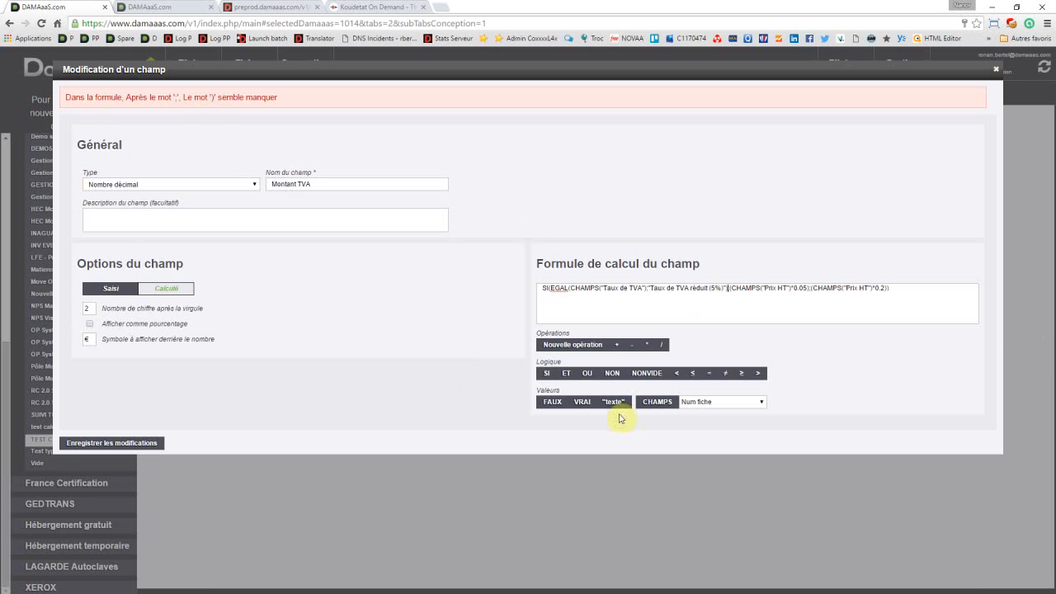
pyautogui.click(115, 444)
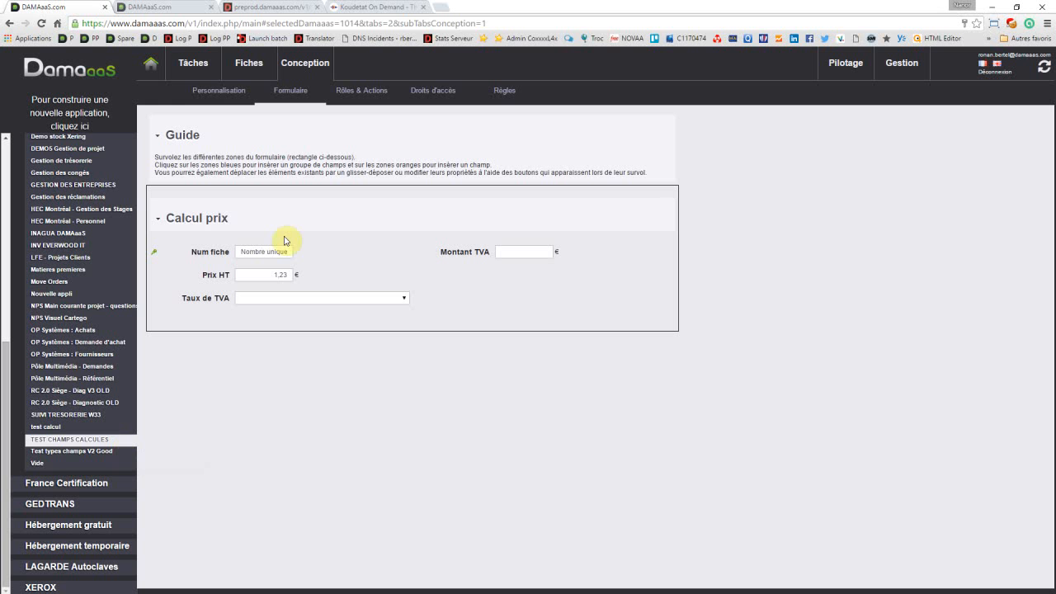
# Step: Add a role named Gestionnaire to the application's roles
pyautogui.click(359, 92)
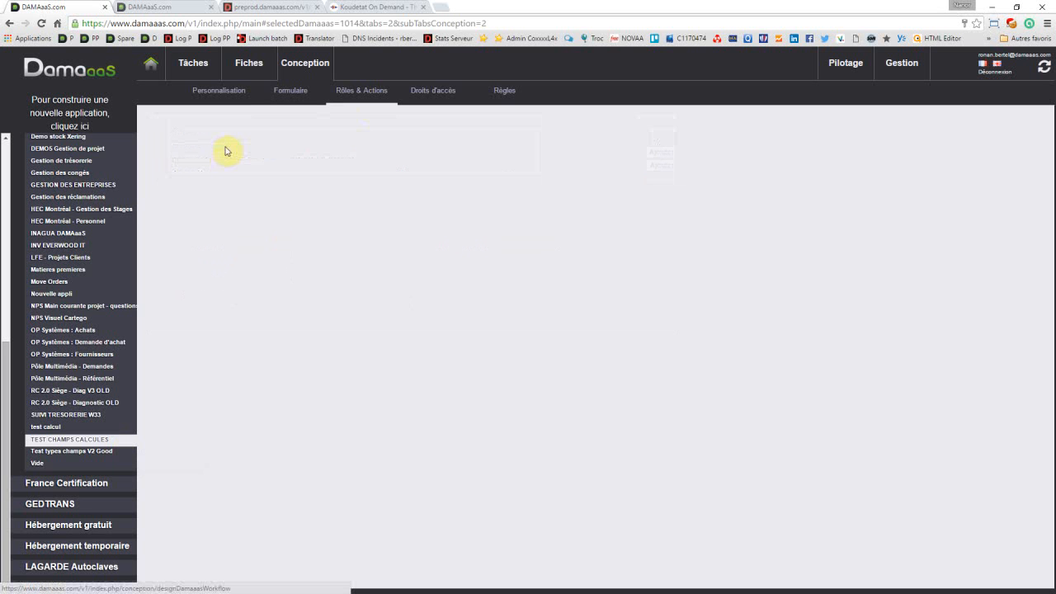
pyautogui.click(212, 160)
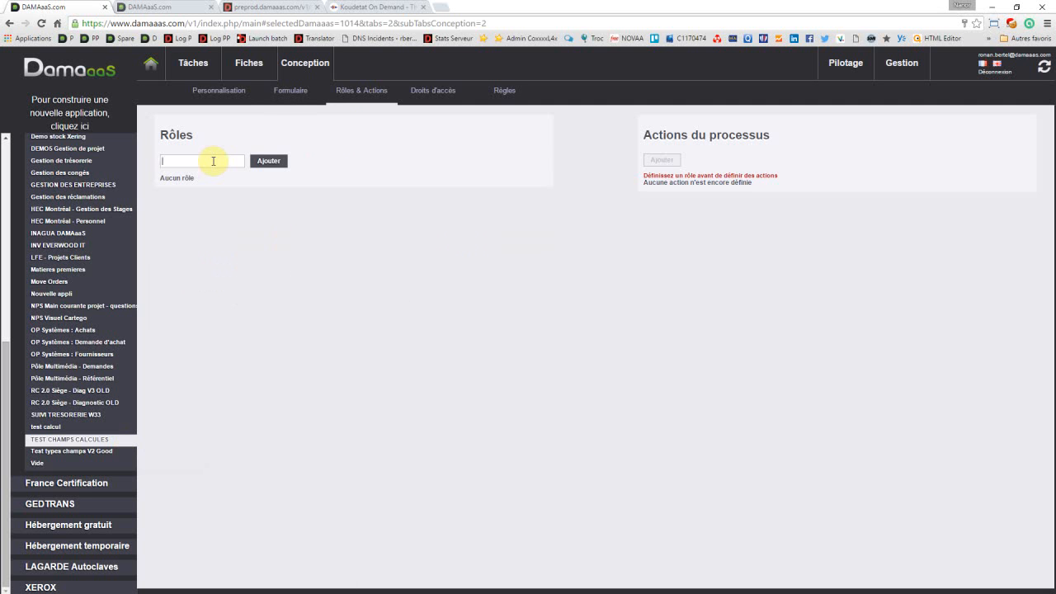
pyautogui.write('Gestionnaire')
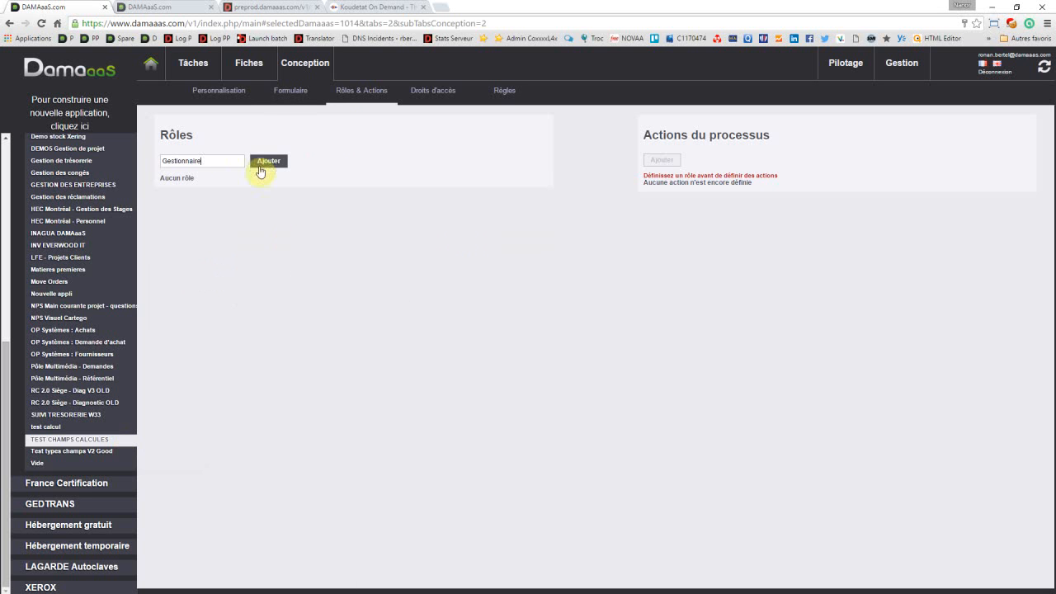
pyautogui.click(271, 157)
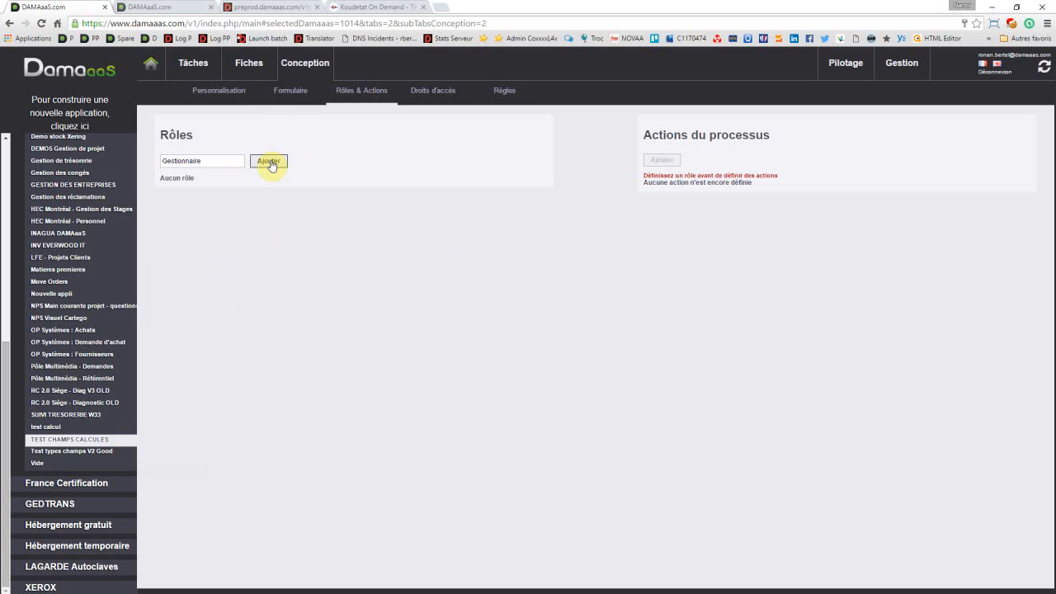
pyautogui.click(270, 162)
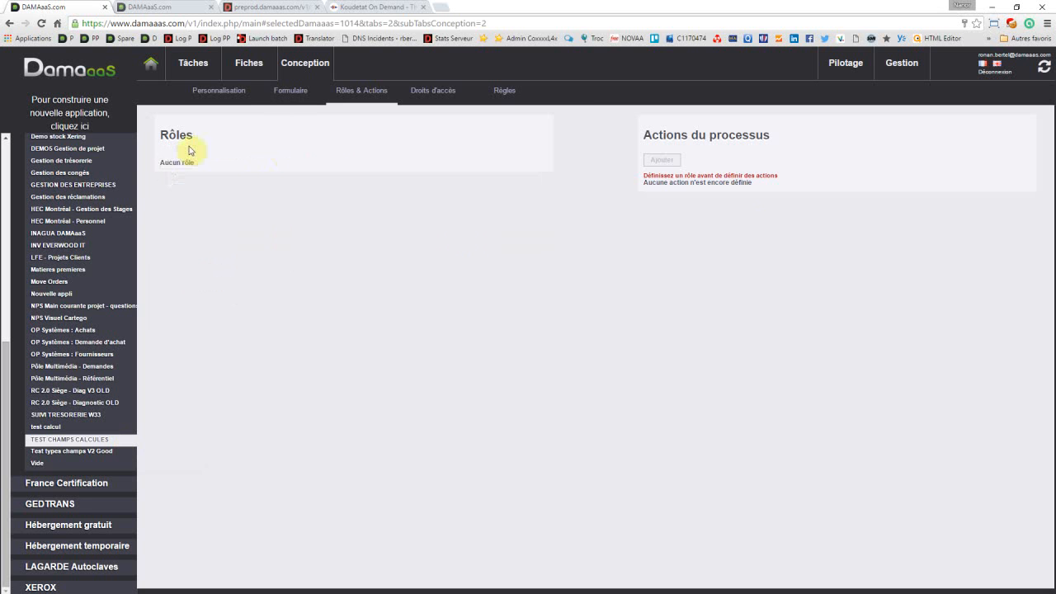
# Step: Assign the listed actor to the Gestionnaire role in the application's access rights
pyautogui.click(435, 97)
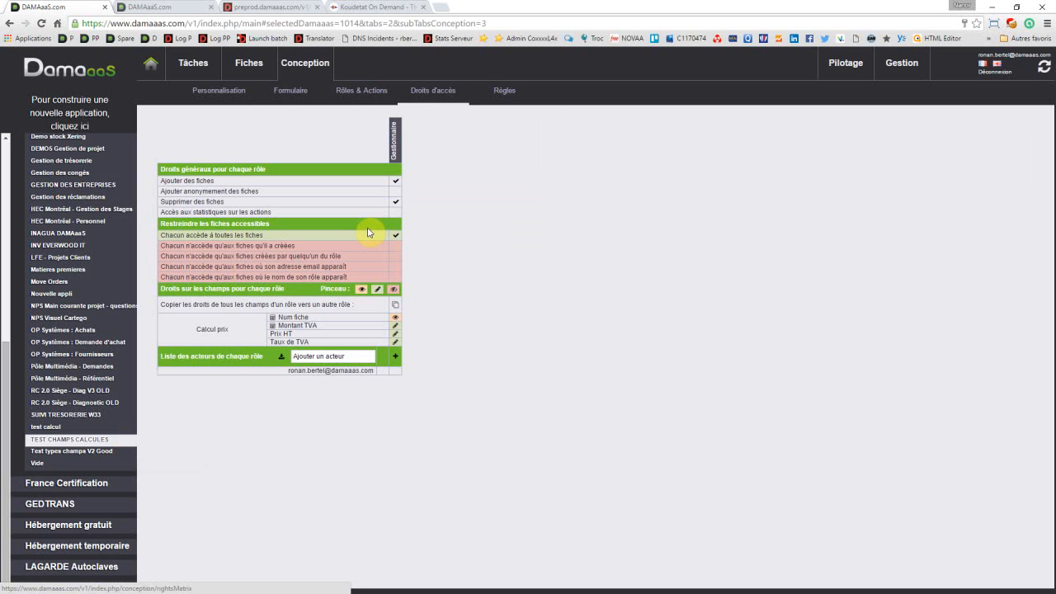
pyautogui.click(397, 372)
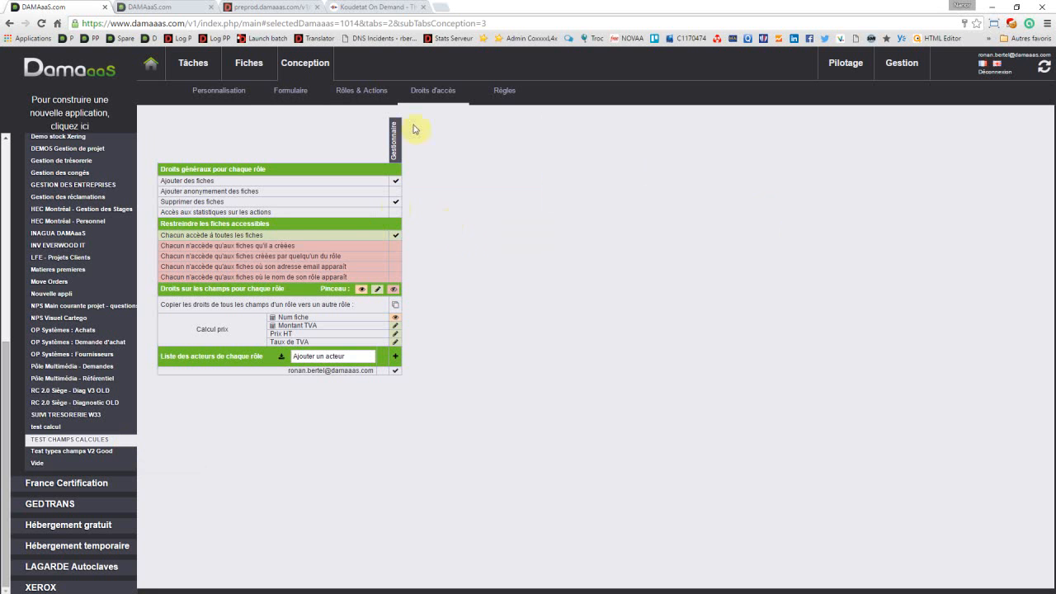
# Step: Toggle the Gestionnaire's right to add records, and cycle the Taux de TVA right through Lecture seule and Pas d'accès back to Modification
pyautogui.click(394, 179)
pyautogui.click(394, 179)
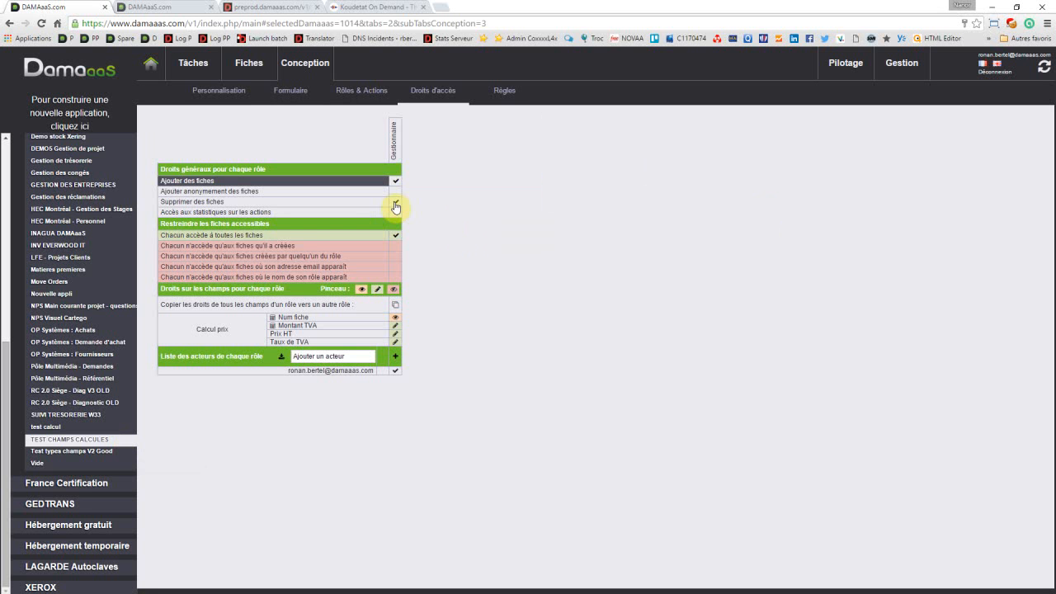
pyautogui.click(396, 342)
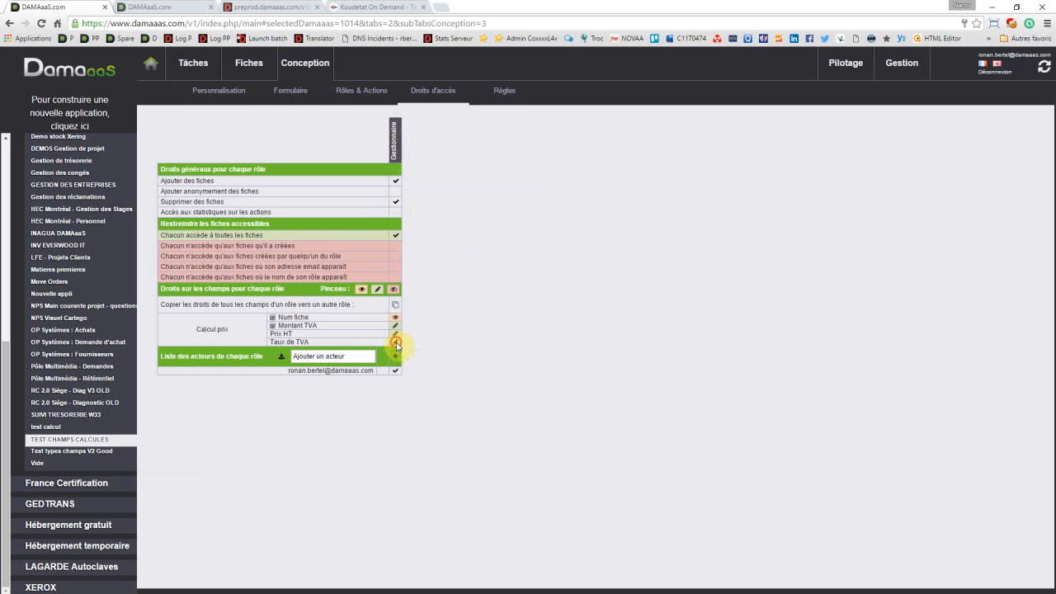
pyautogui.click(396, 343)
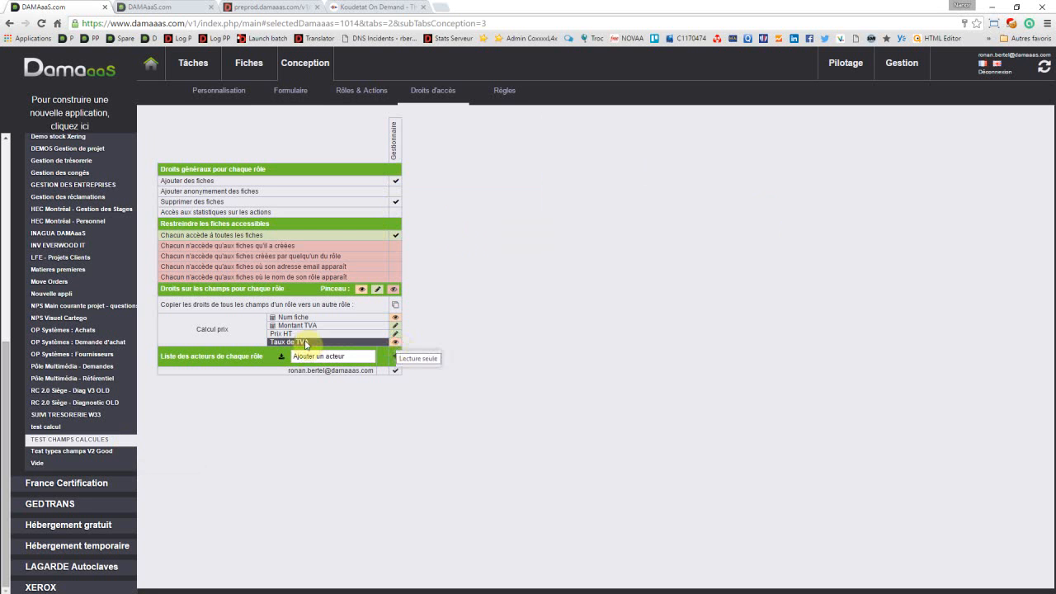
pyautogui.click(396, 342)
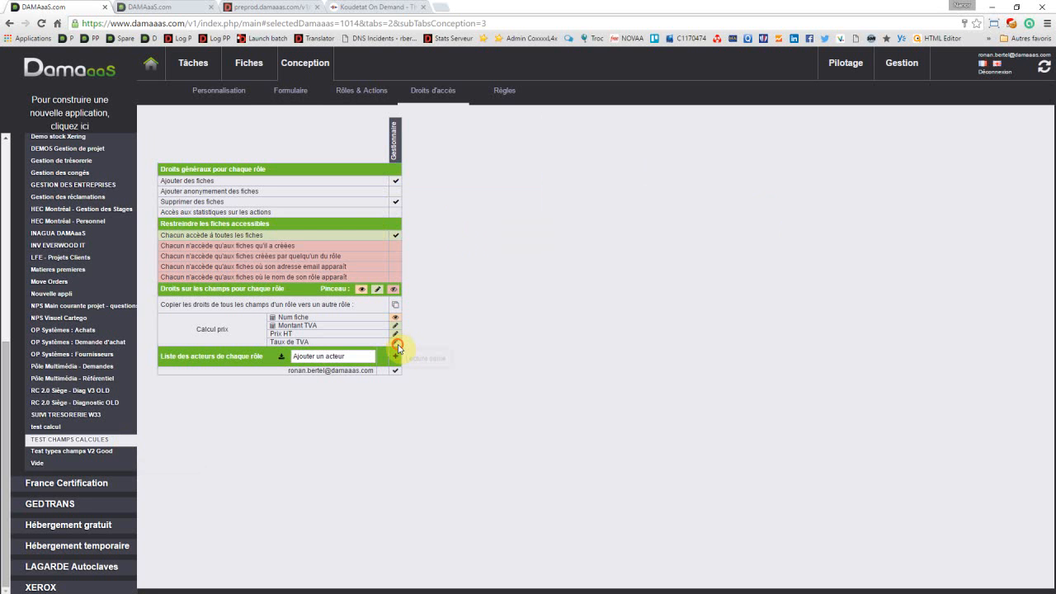
pyautogui.click(397, 344)
pyautogui.click(397, 345)
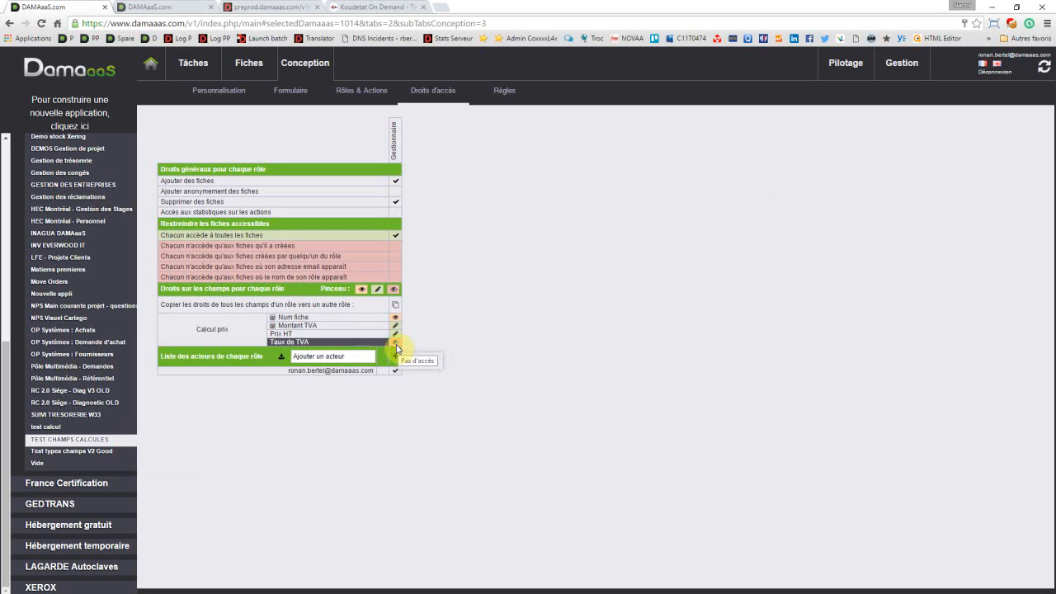
pyautogui.click(397, 344)
# Step: Set the Gestionnaire's right on the calculated Montant TVA field to read-only, leaving Num fiche read-only as well
pyautogui.click(395, 319)
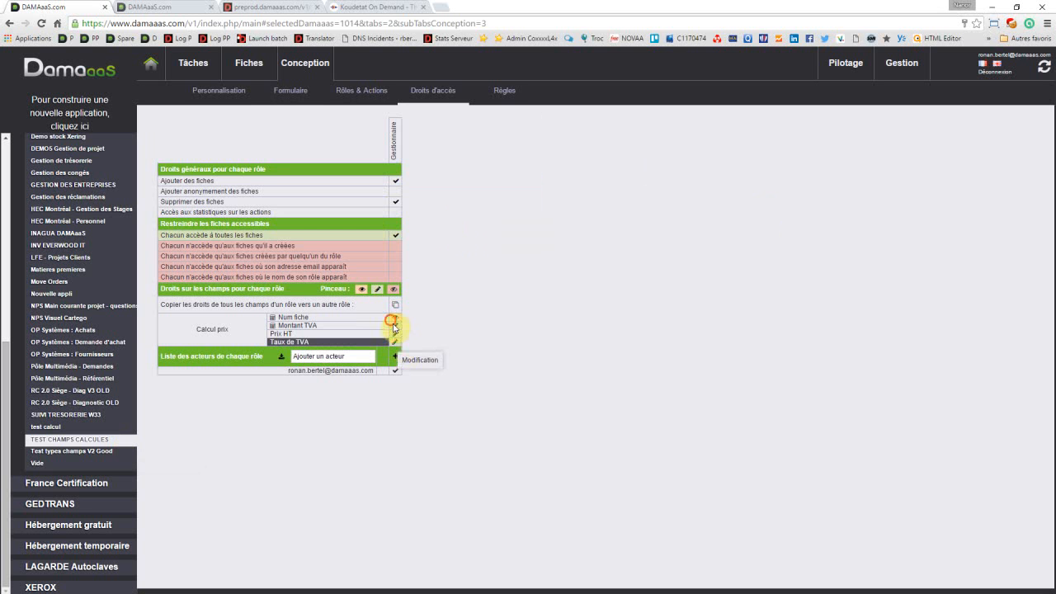
pyautogui.click(395, 326)
pyautogui.click(396, 320)
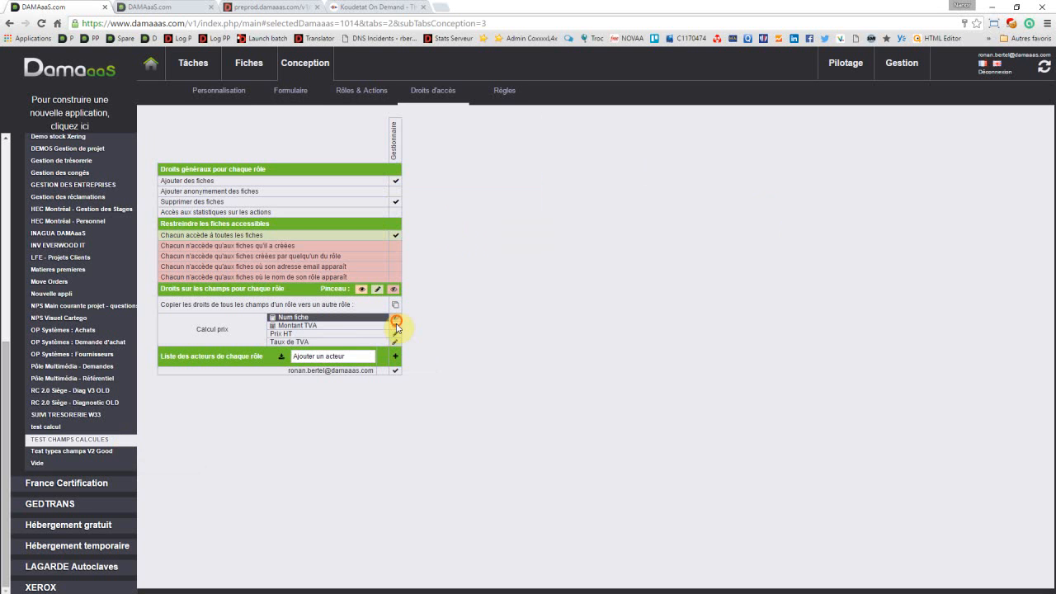
pyautogui.click(397, 327)
pyautogui.click(397, 321)
pyautogui.click(395, 321)
pyautogui.click(396, 320)
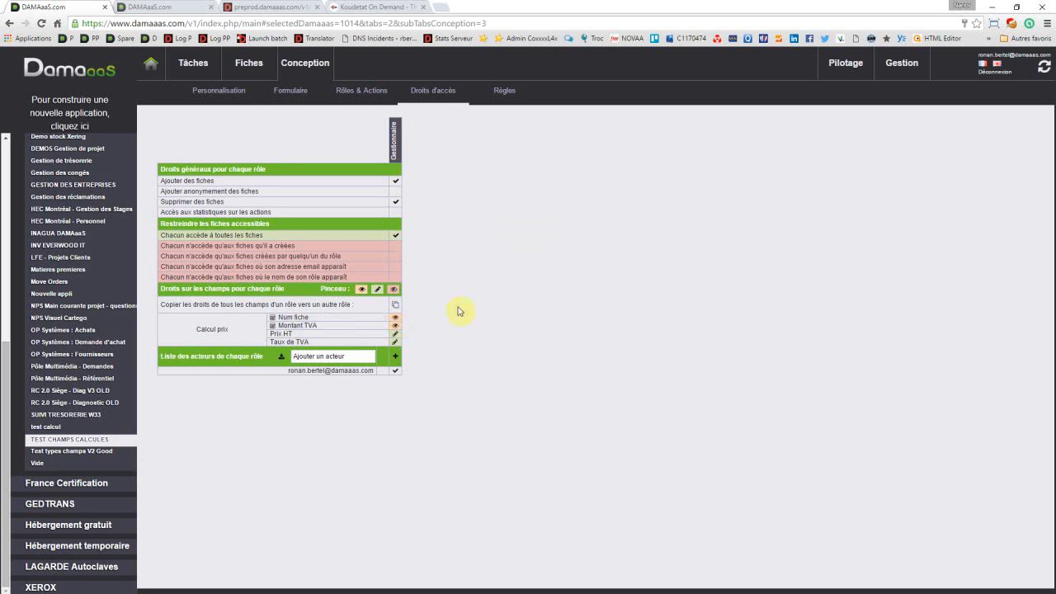
pyautogui.click(393, 326)
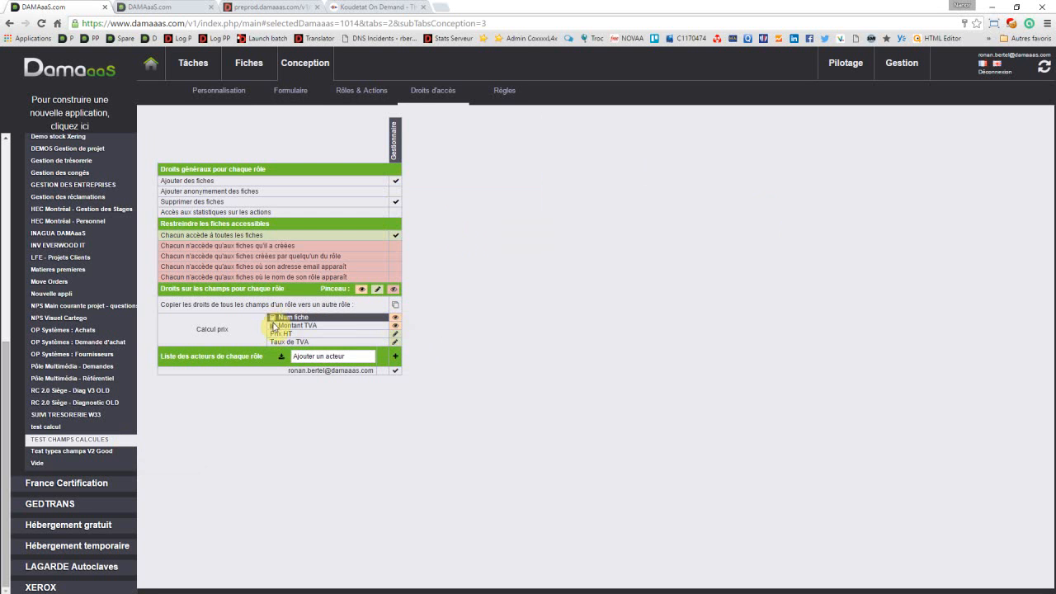
pyautogui.moveTo(274, 320)
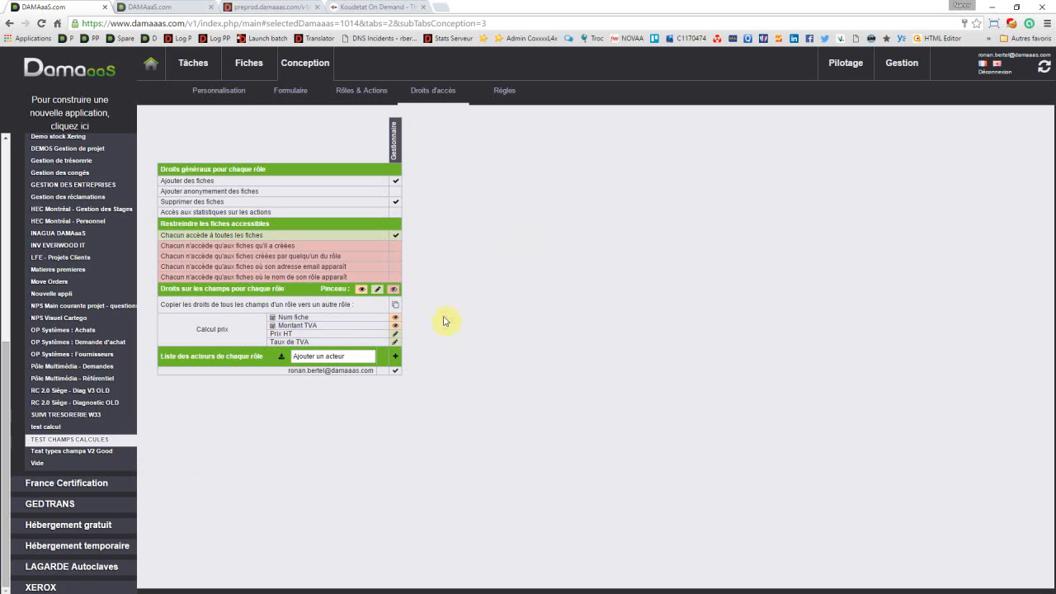
# Step: Add a record with a Prix HT of 100 € and the rate "Taux de TVA réduit (5%)", and save it
pyautogui.click(252, 64)
pyautogui.click(152, 66)
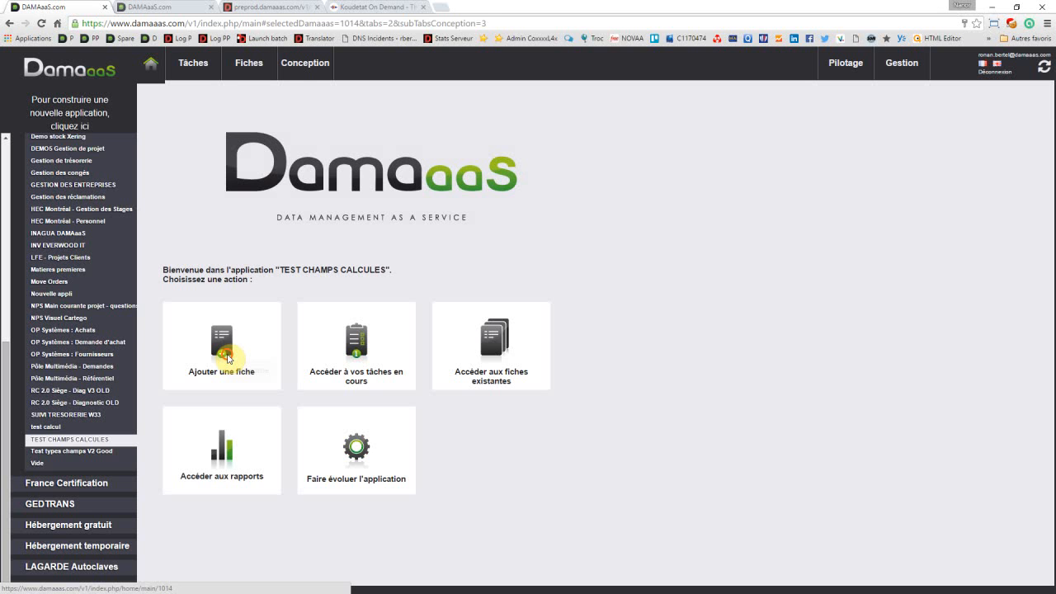
pyautogui.click(228, 358)
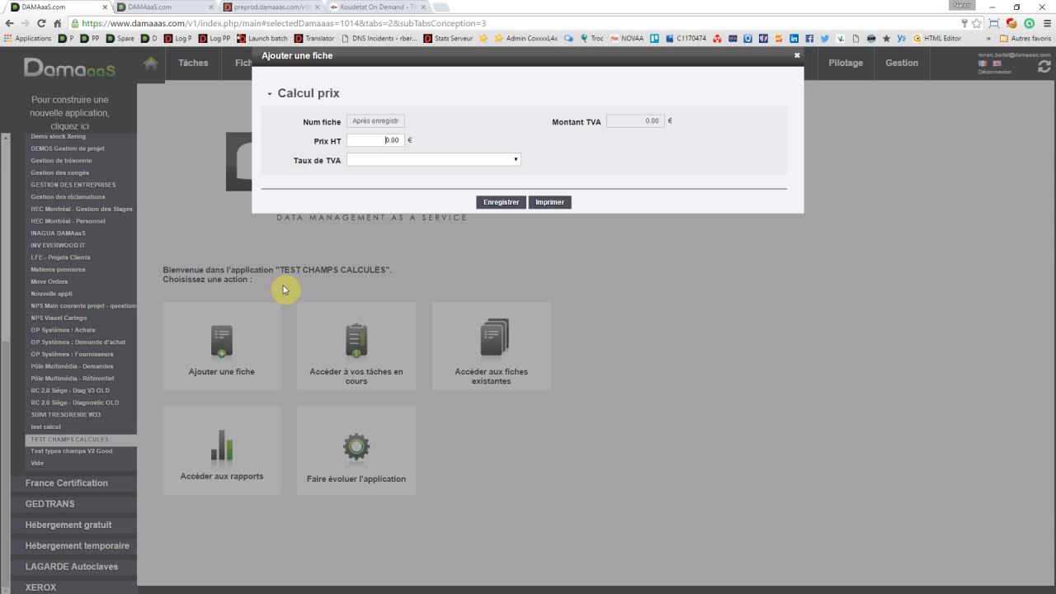
pyautogui.click(373, 140)
pyautogui.hotkey('ctrl', 'a')
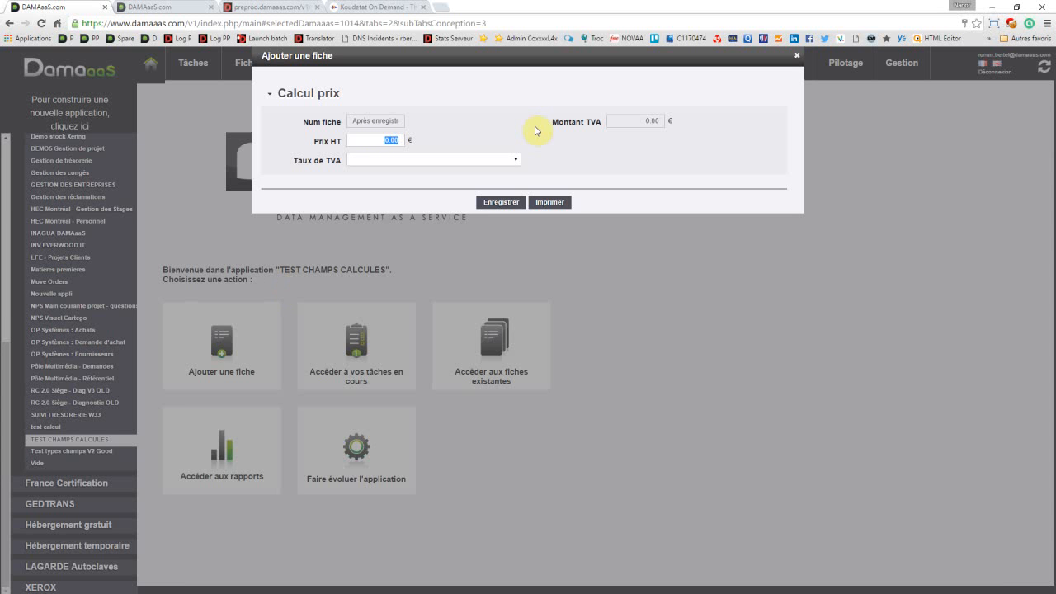
pyautogui.write('100')
pyautogui.click(417, 157)
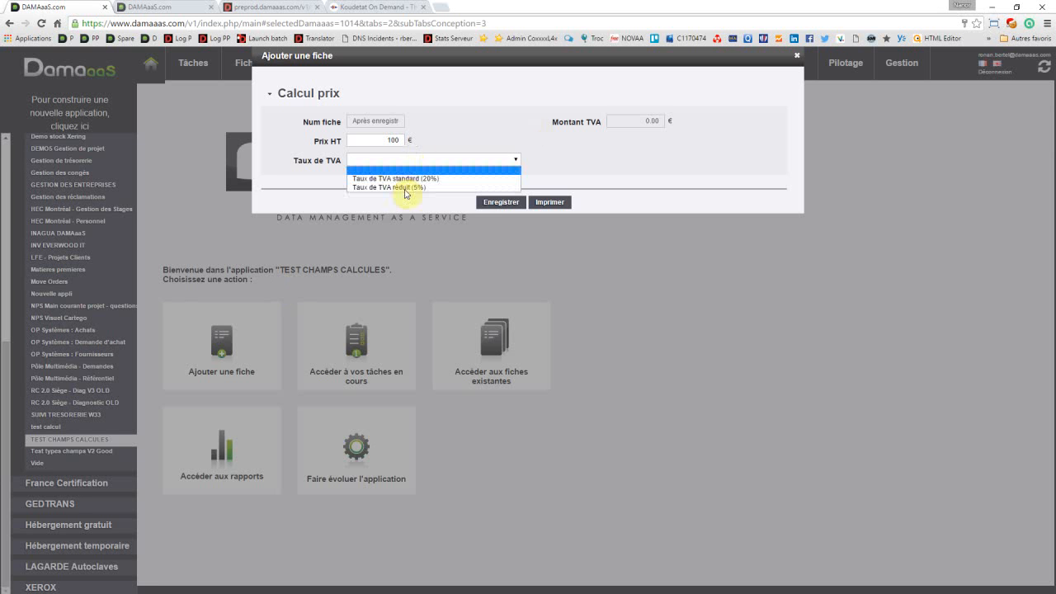
pyautogui.click(404, 188)
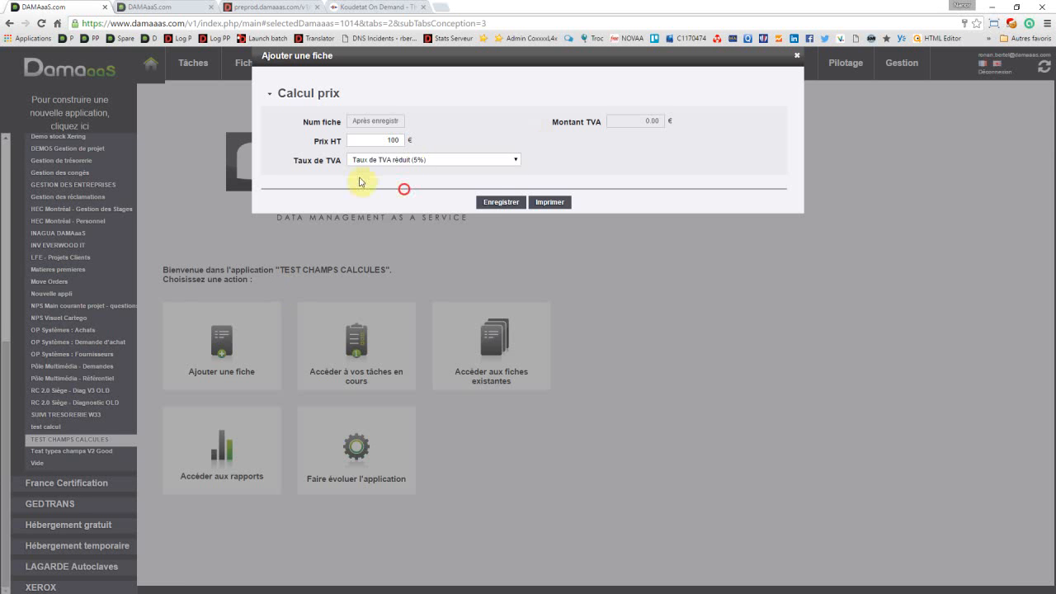
pyautogui.click(491, 203)
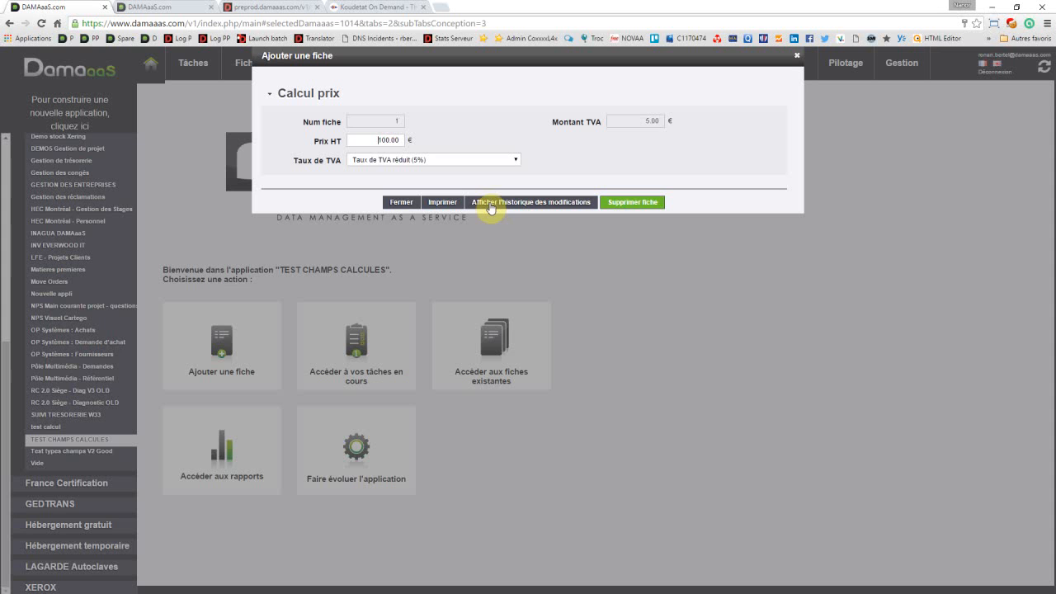
# Step: Change the record's VAT rate to "Taux de TVA standard (20%)", save it and close the record
pyautogui.click(432, 164)
pyautogui.click(405, 179)
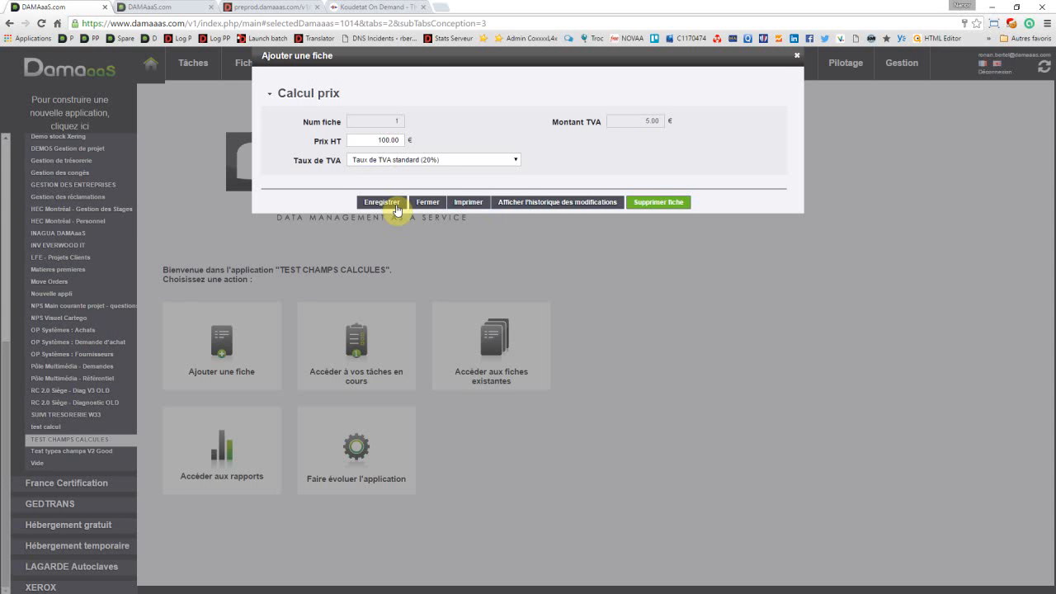
pyautogui.click(381, 202)
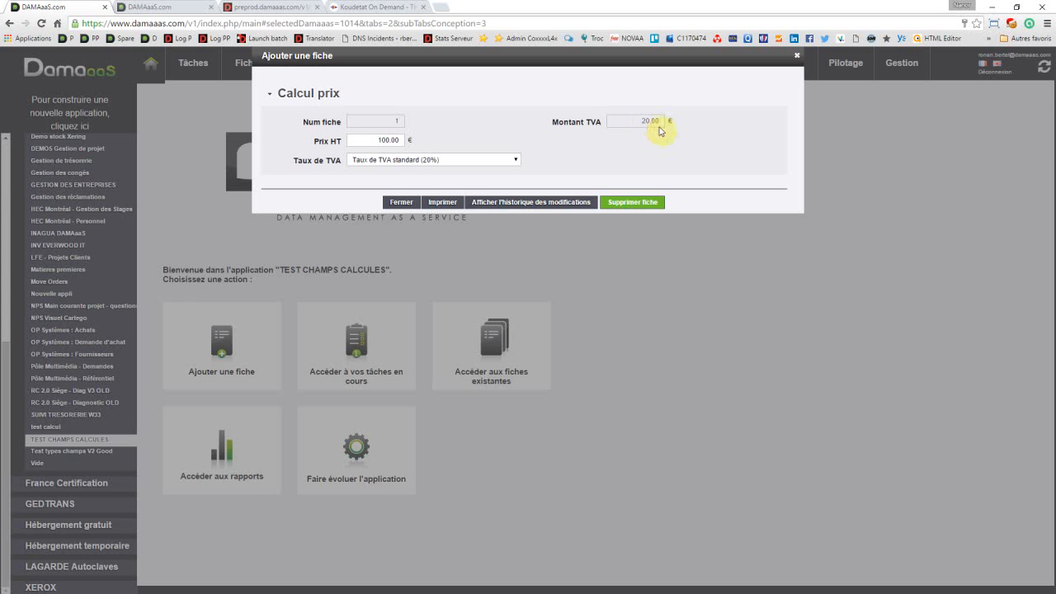
pyautogui.click(402, 203)
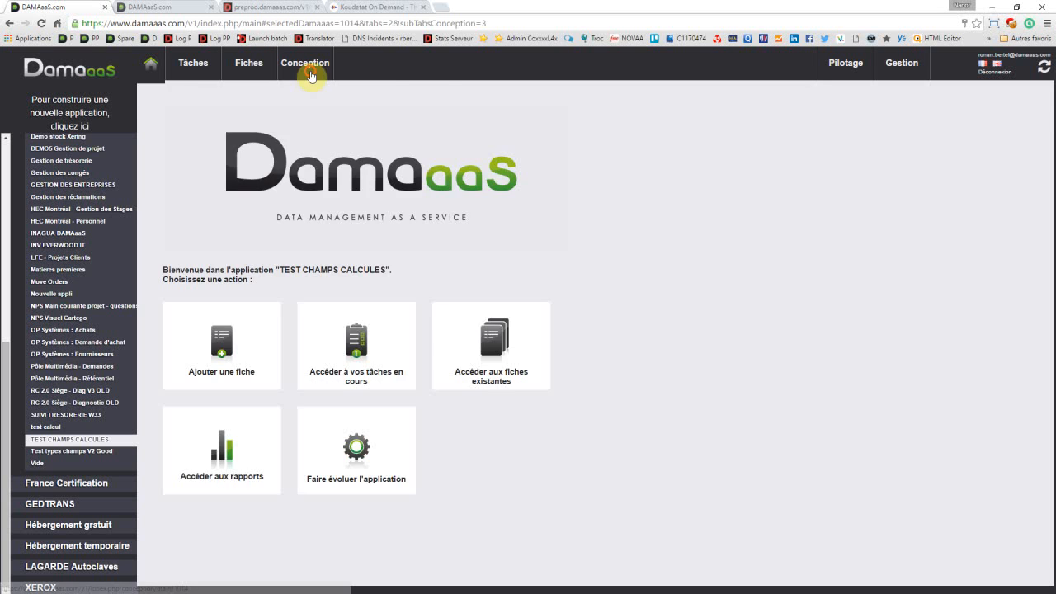
# Step: Start a new Nombre décimal field named Montant TTC beneath Montant TVA in the application's Calcul prix form section
pyautogui.click(310, 73)
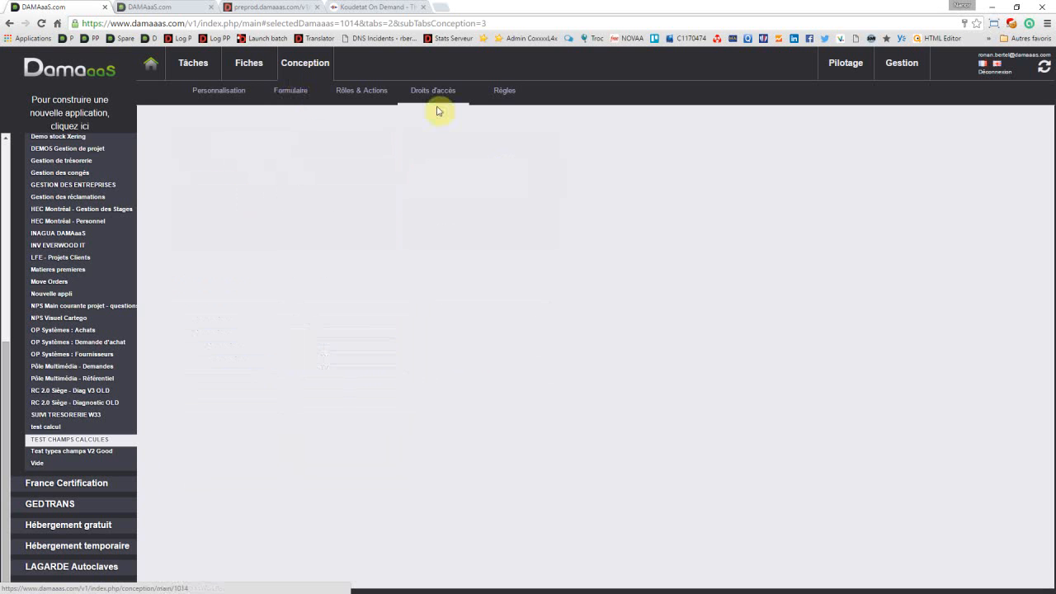
pyautogui.click(296, 98)
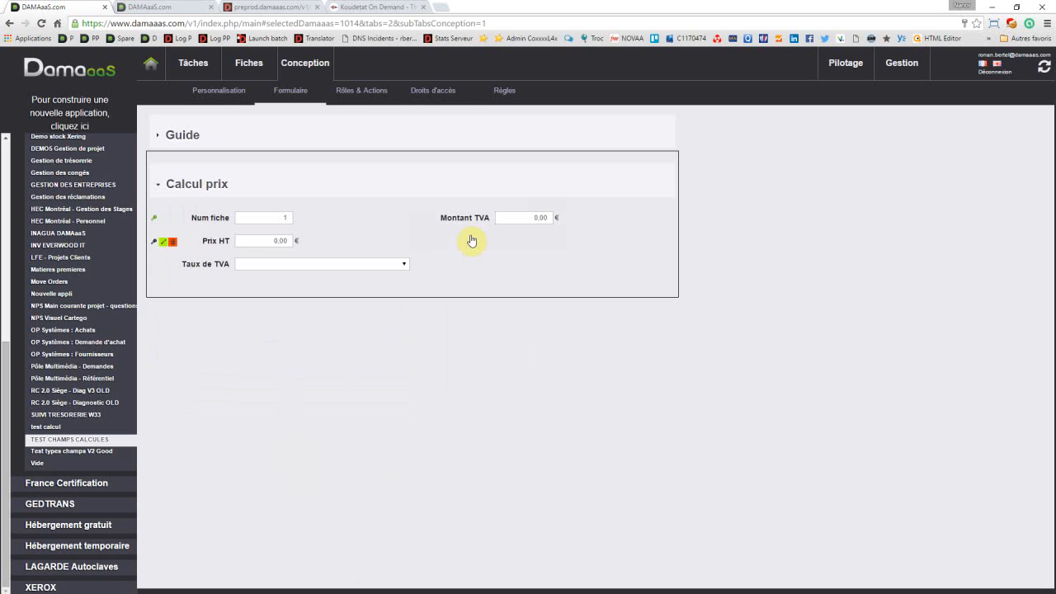
pyautogui.click(482, 243)
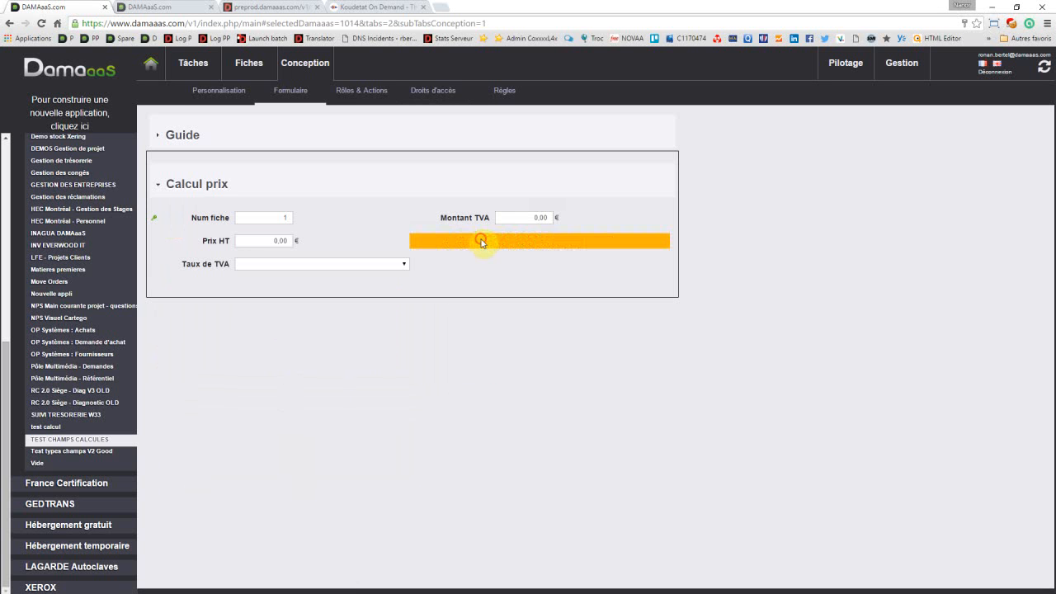
pyautogui.click(506, 244)
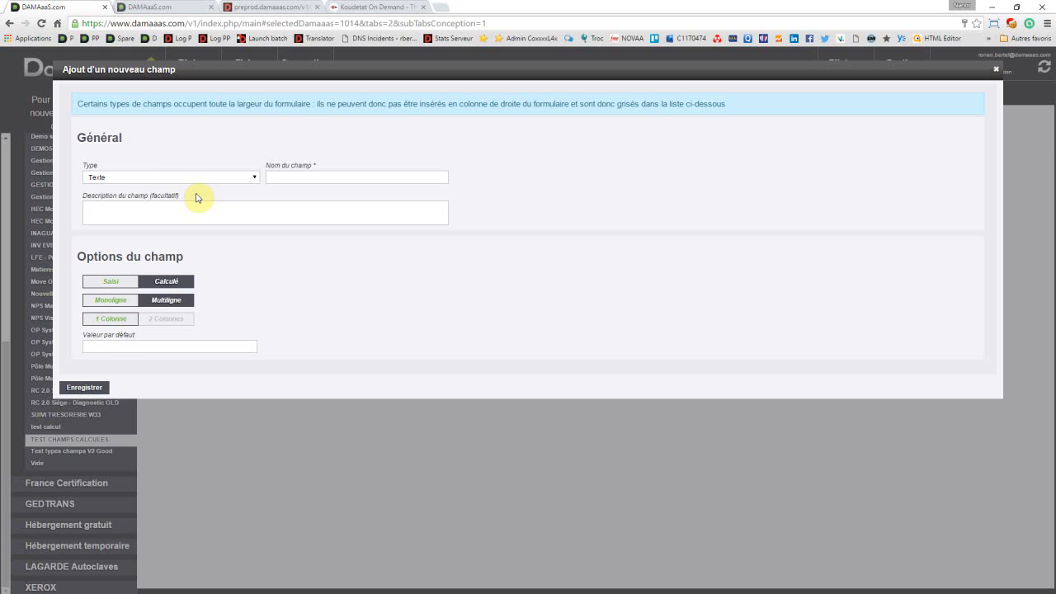
pyautogui.click(205, 179)
pyautogui.click(142, 272)
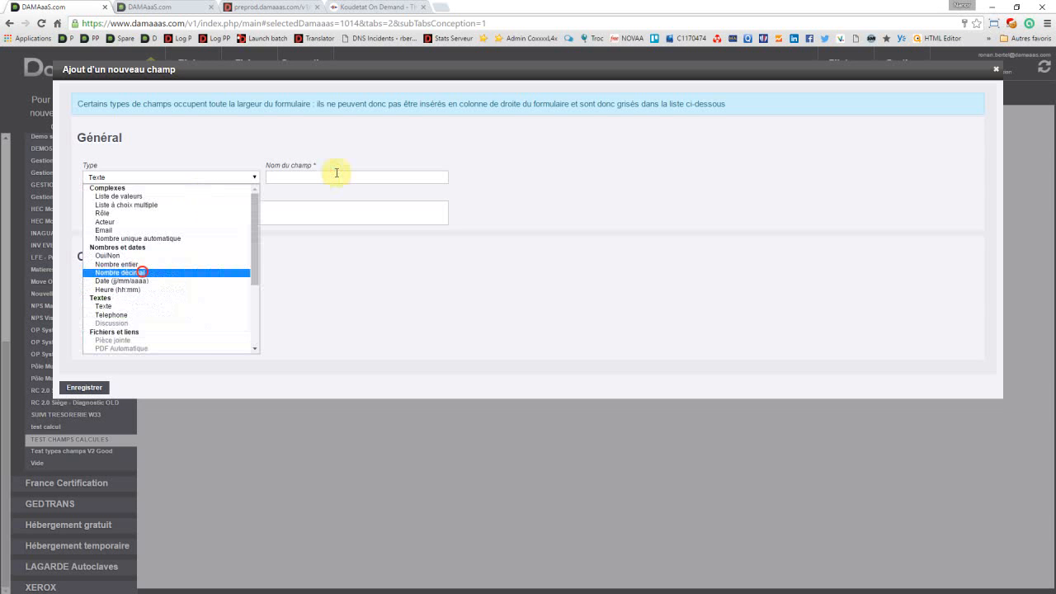
pyautogui.click(320, 177)
pyautogui.write('Mon')
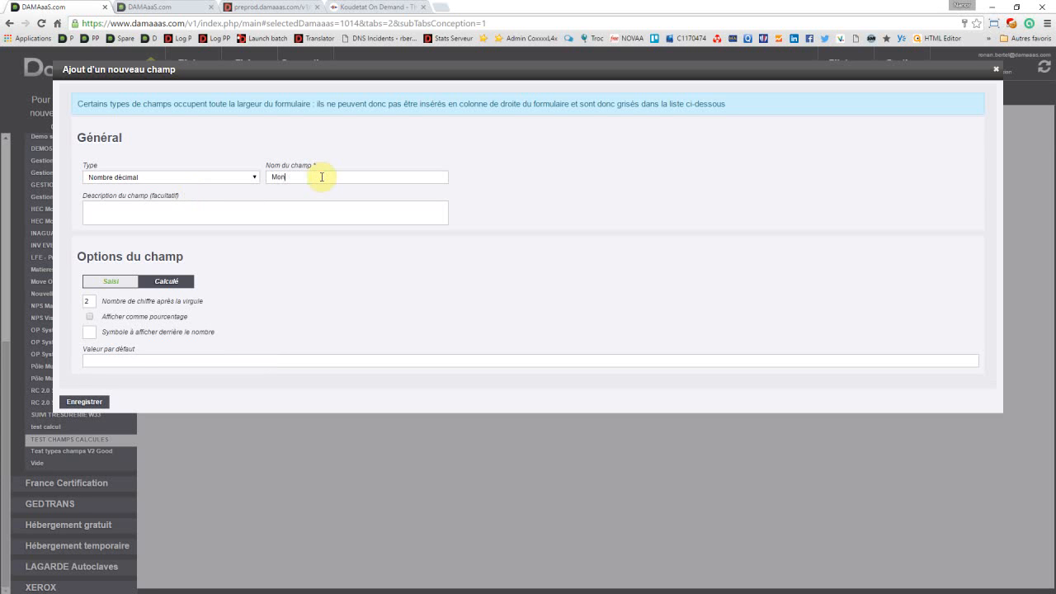
pyautogui.write('tant TTCX')
pyautogui.press('BackSpace')
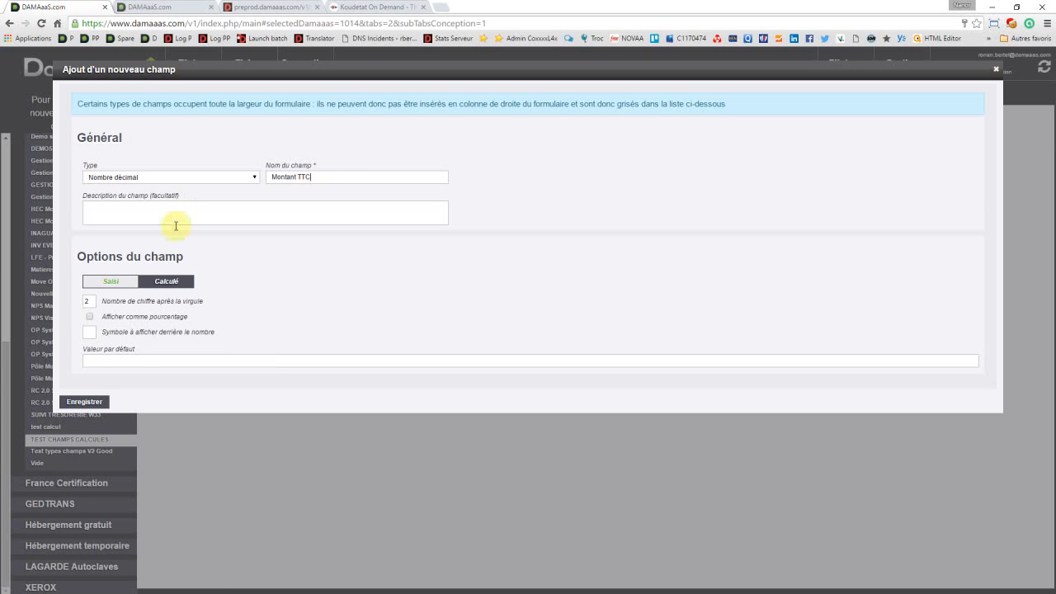
# Step: Make the Montant TTC field calculated and have the € symbol displayed after its number
pyautogui.click(164, 283)
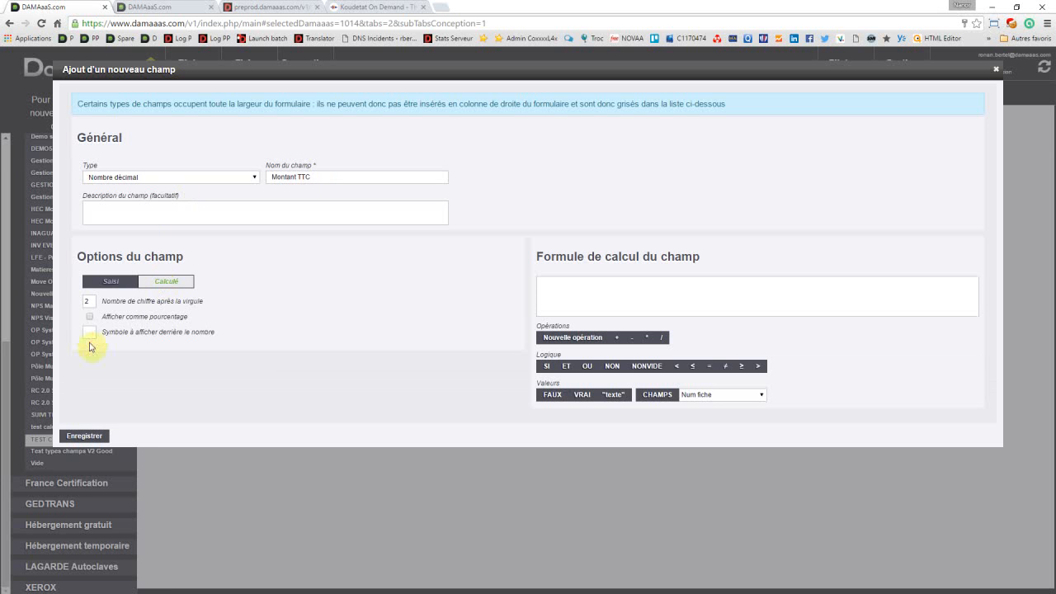
pyautogui.click(87, 332)
pyautogui.write('€')
# Step: Set the Montant TTC formula to (CHAMPS("Prix HT")+CHAMPS("Montant TVA")) and save the field
pyautogui.click(583, 283)
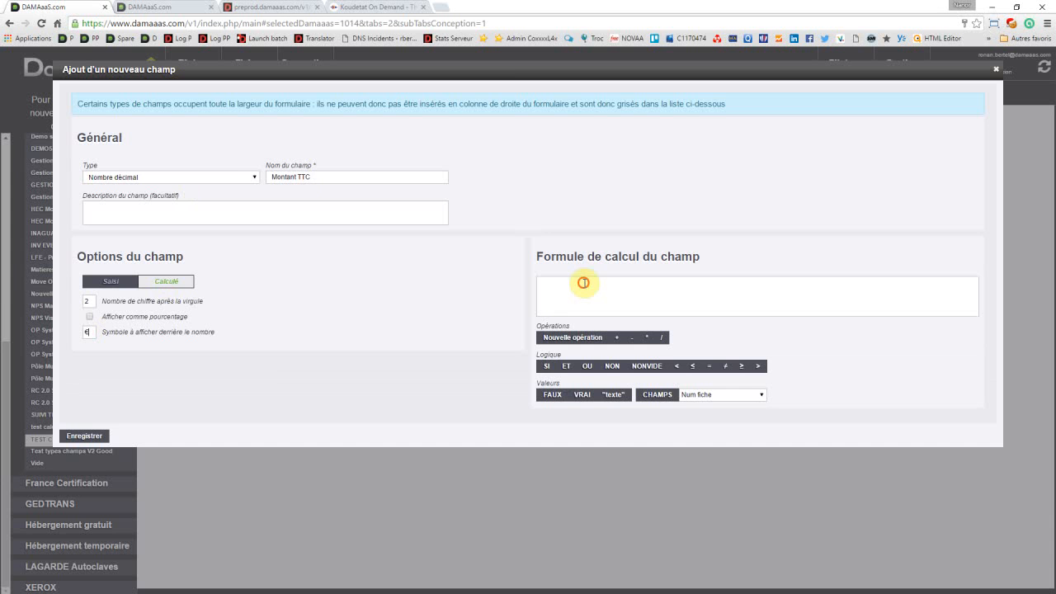
pyautogui.doubleClick(502, 65)
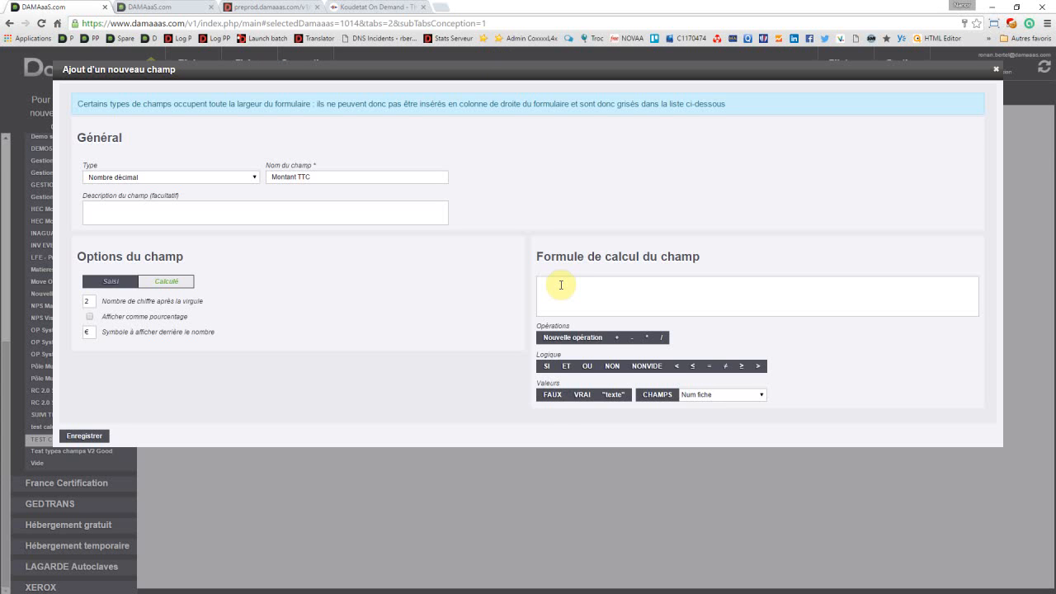
pyautogui.click(560, 284)
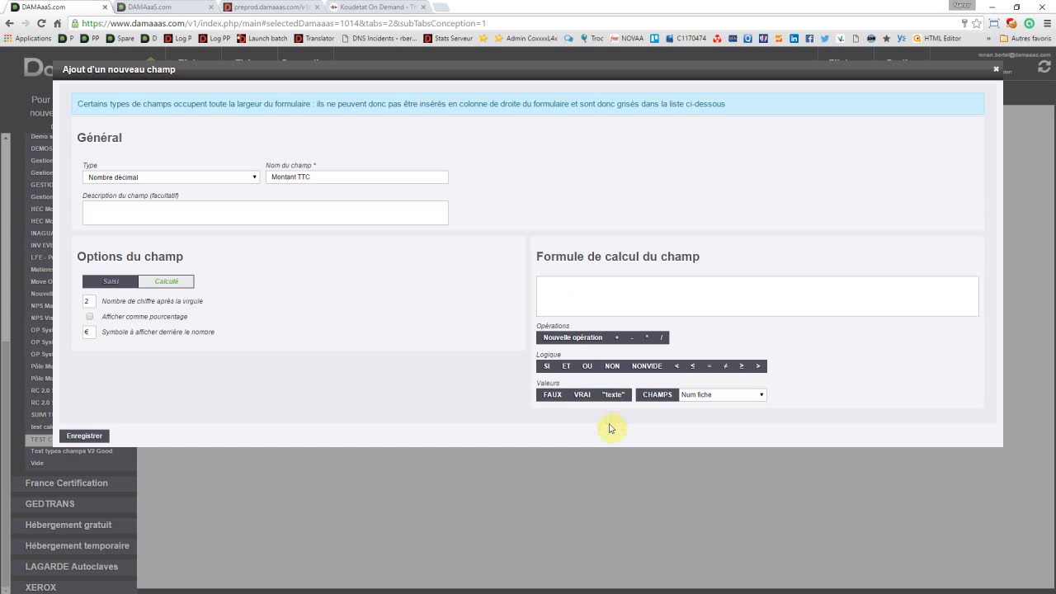
pyautogui.click(575, 339)
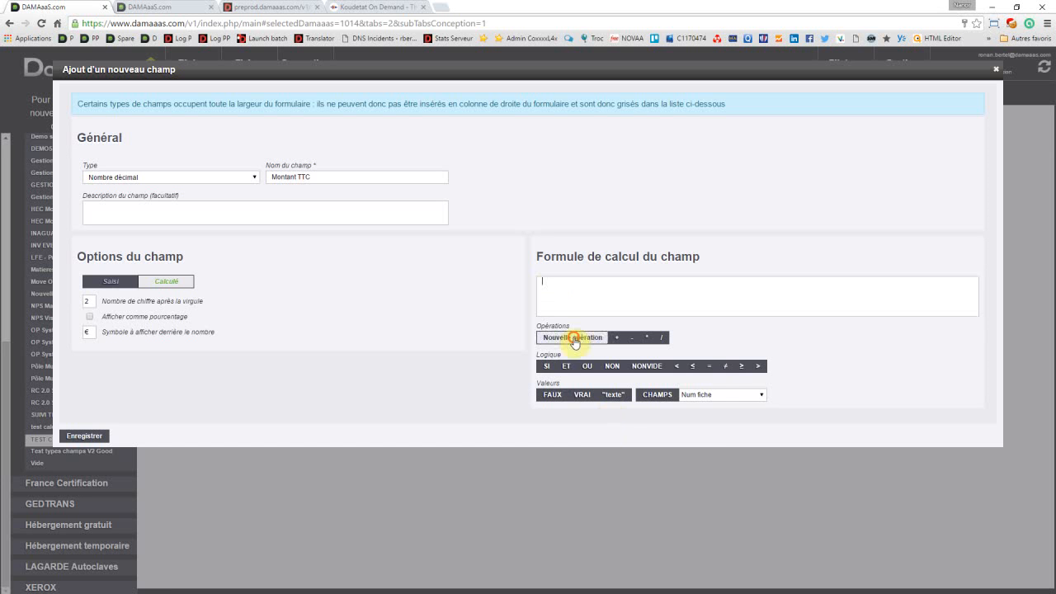
pyautogui.click(708, 395)
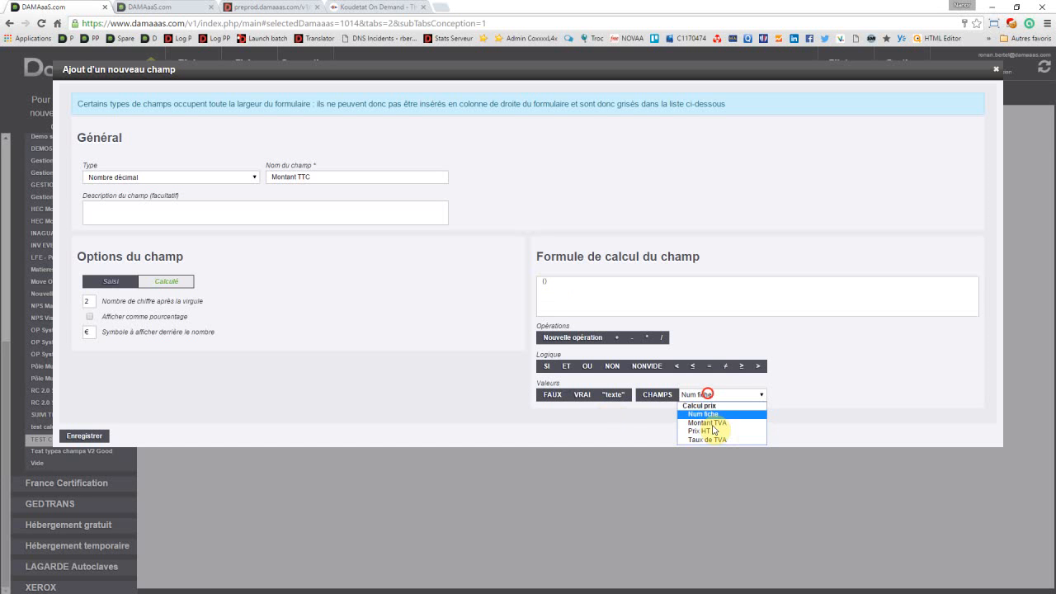
pyautogui.click(710, 431)
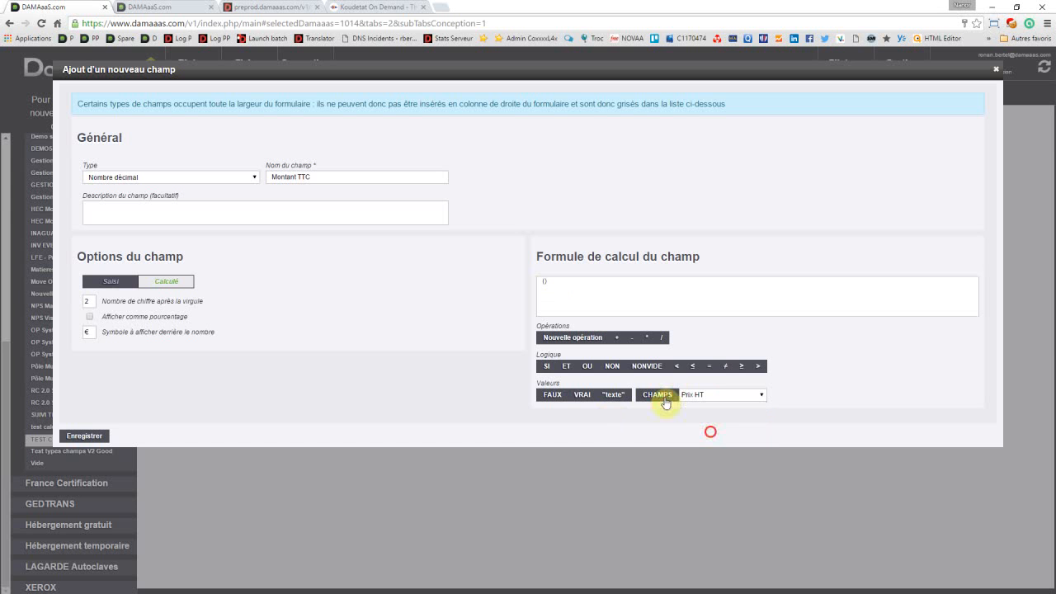
pyautogui.click(663, 396)
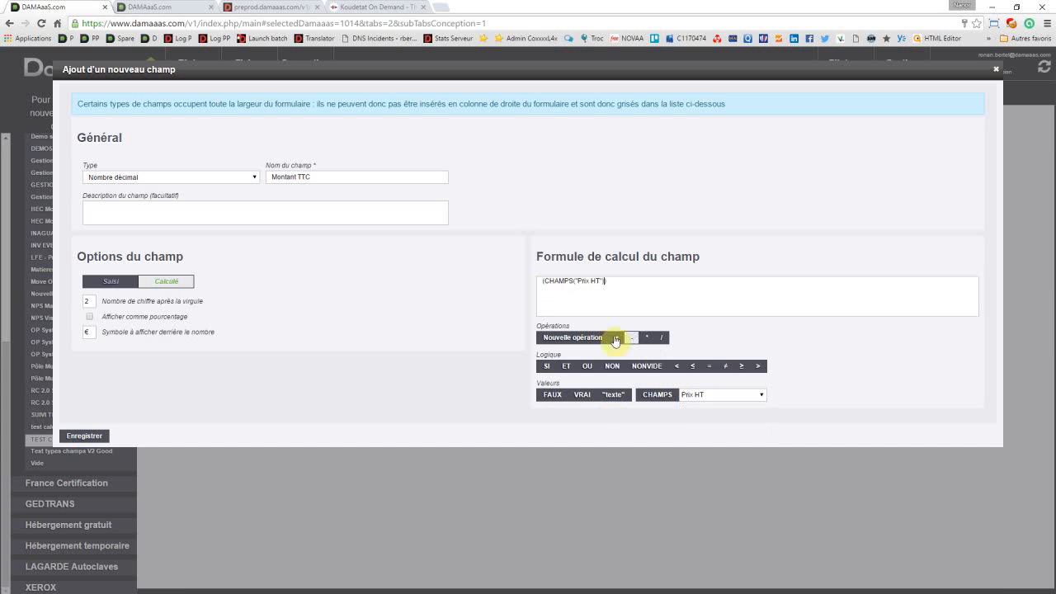
pyautogui.click(615, 338)
pyautogui.click(701, 396)
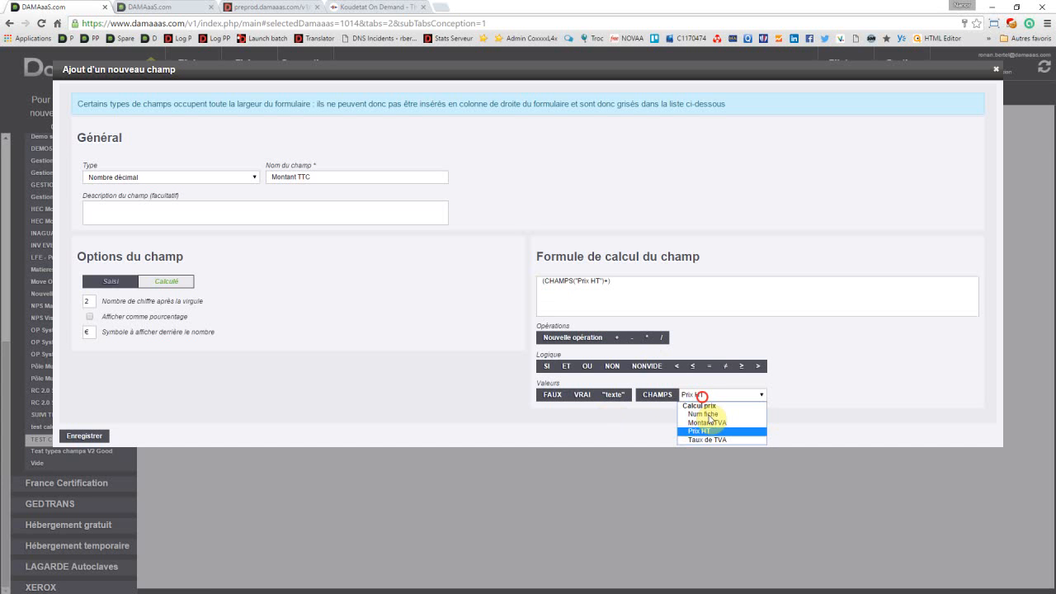
pyautogui.click(708, 422)
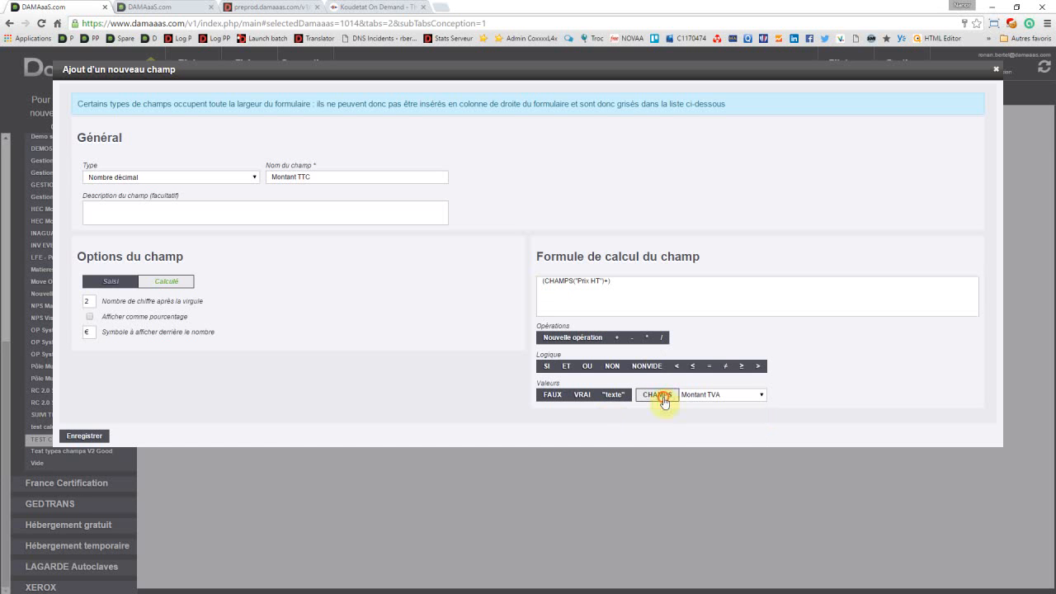
pyautogui.click(664, 396)
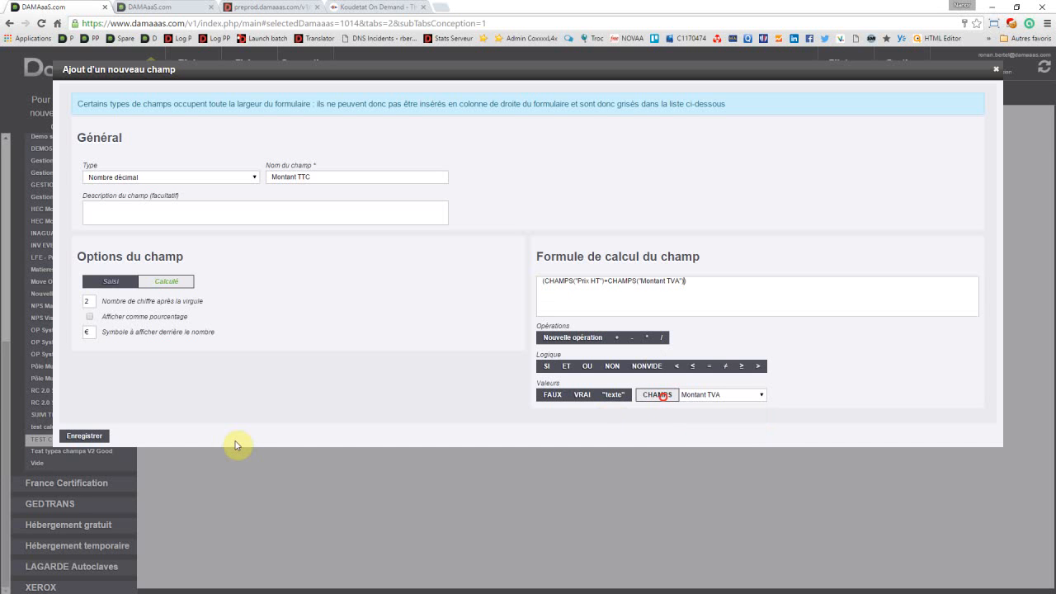
pyautogui.click(86, 437)
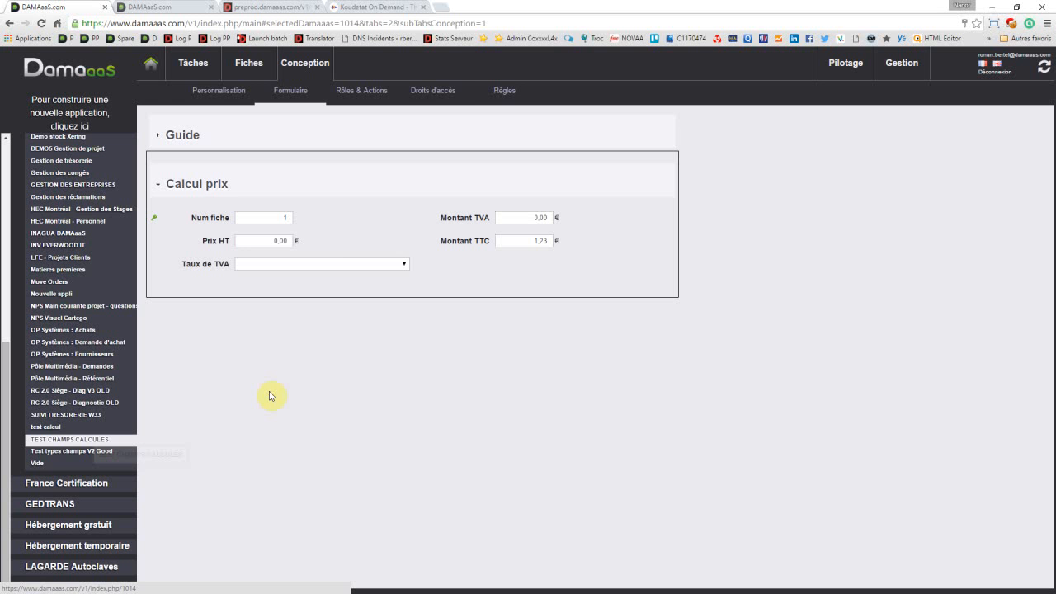
# Step: Give the Gestionnaire role view access to Montant TTC, and check the calculated amounts in the existing record
pyautogui.click(451, 100)
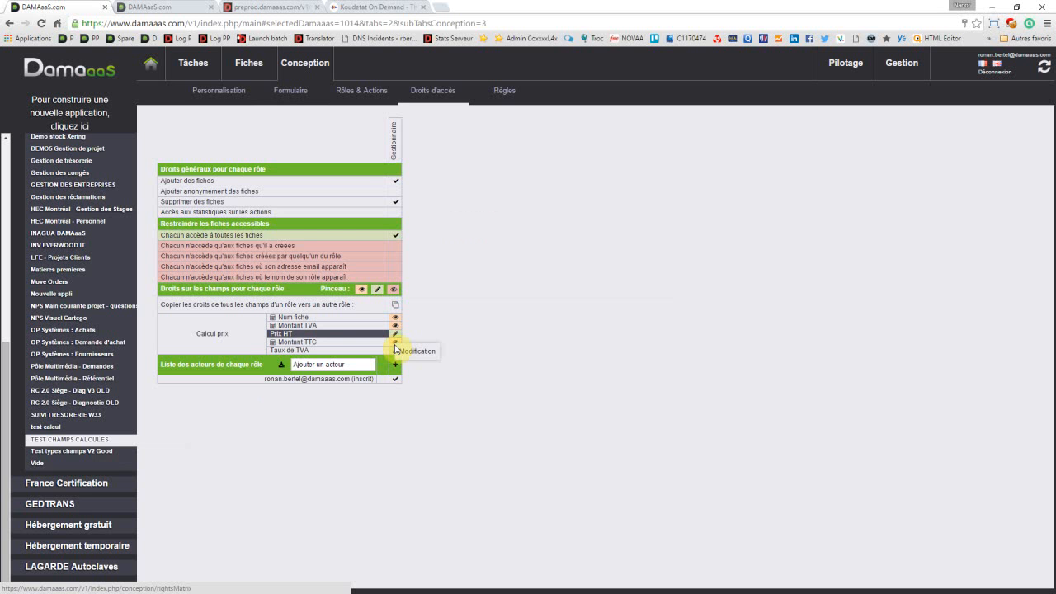
pyautogui.click(394, 343)
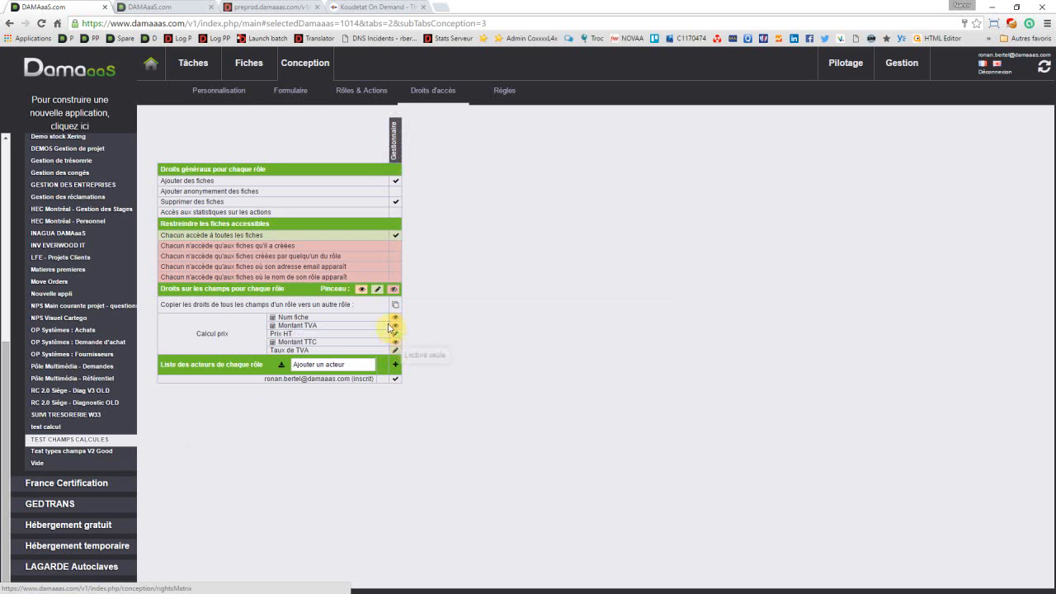
pyautogui.click(251, 63)
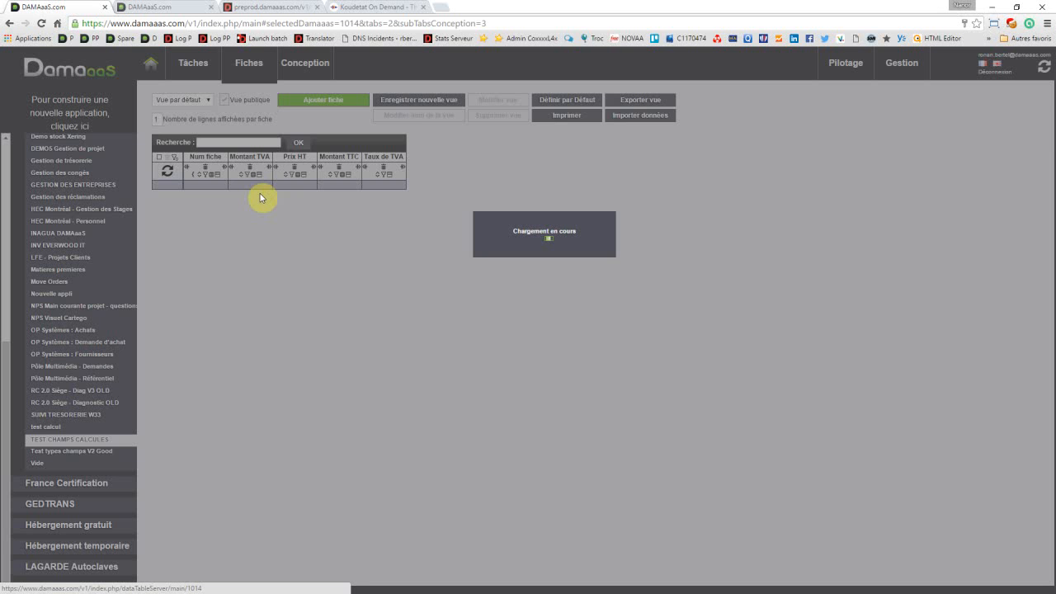
pyautogui.click(260, 194)
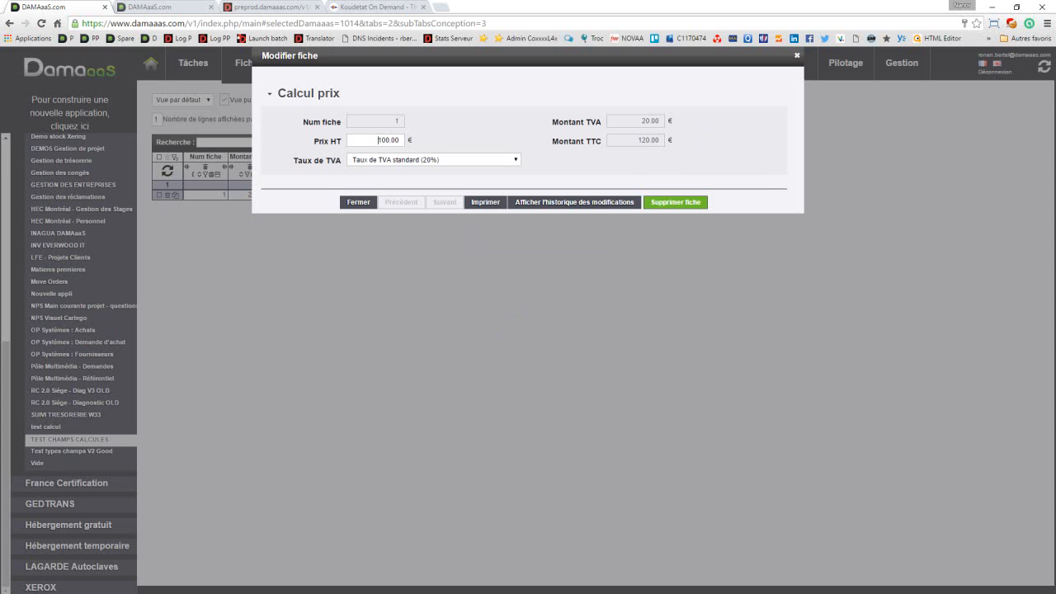
pyautogui.click(752, 190)
pyautogui.click(478, 214)
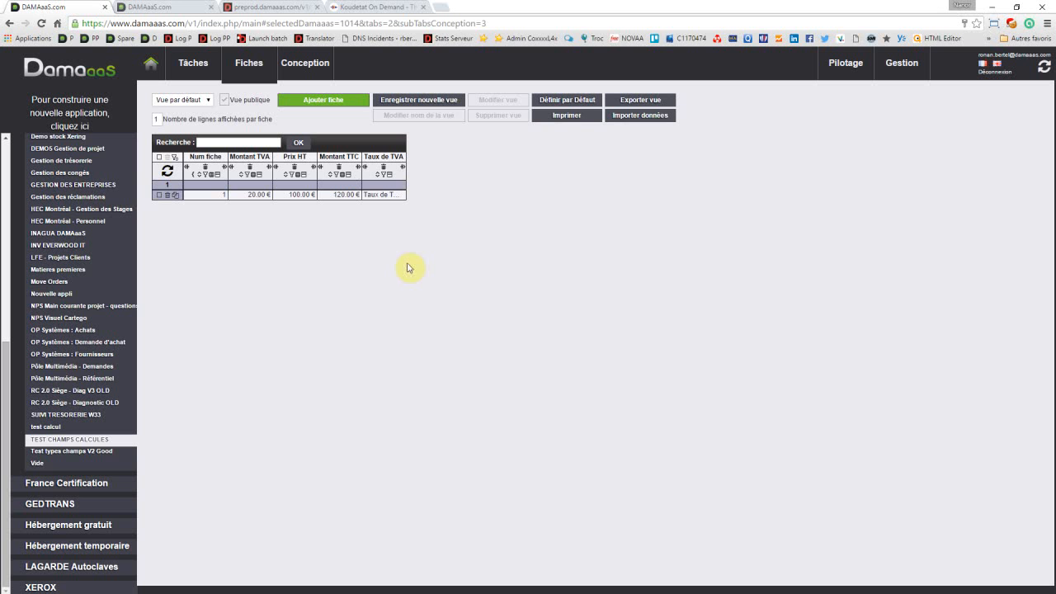
# Step: Add a field group named Pays beneath the Calcul prix section of the application's form
pyautogui.click(302, 72)
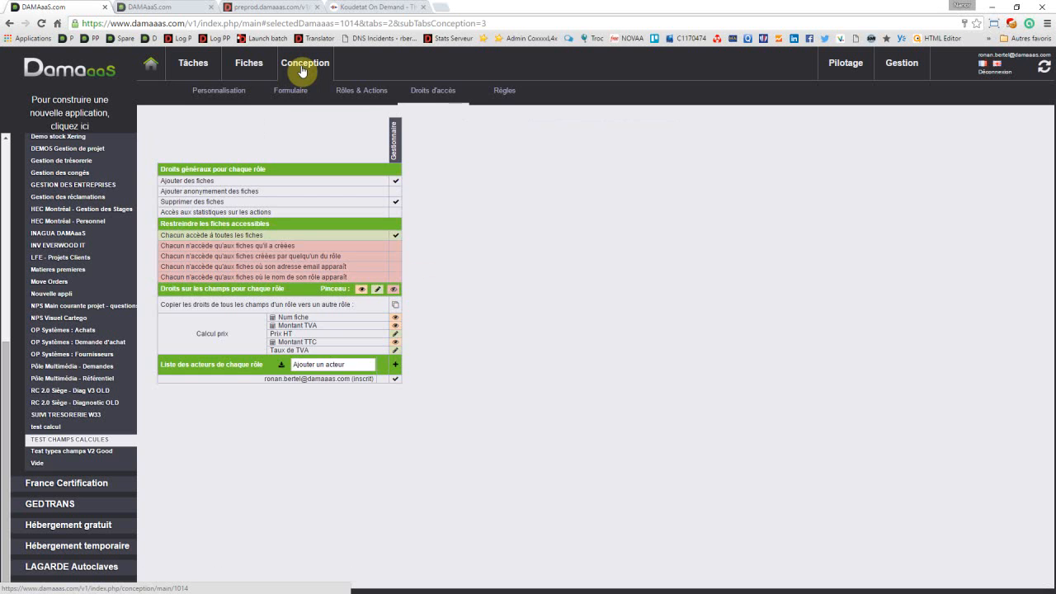
pyautogui.click(302, 91)
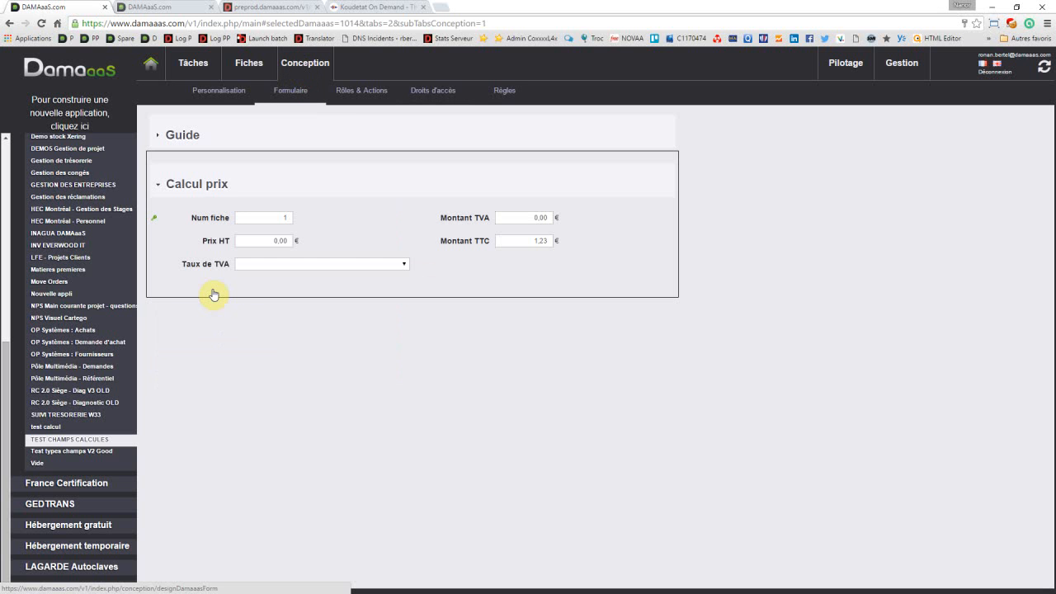
pyautogui.click(229, 289)
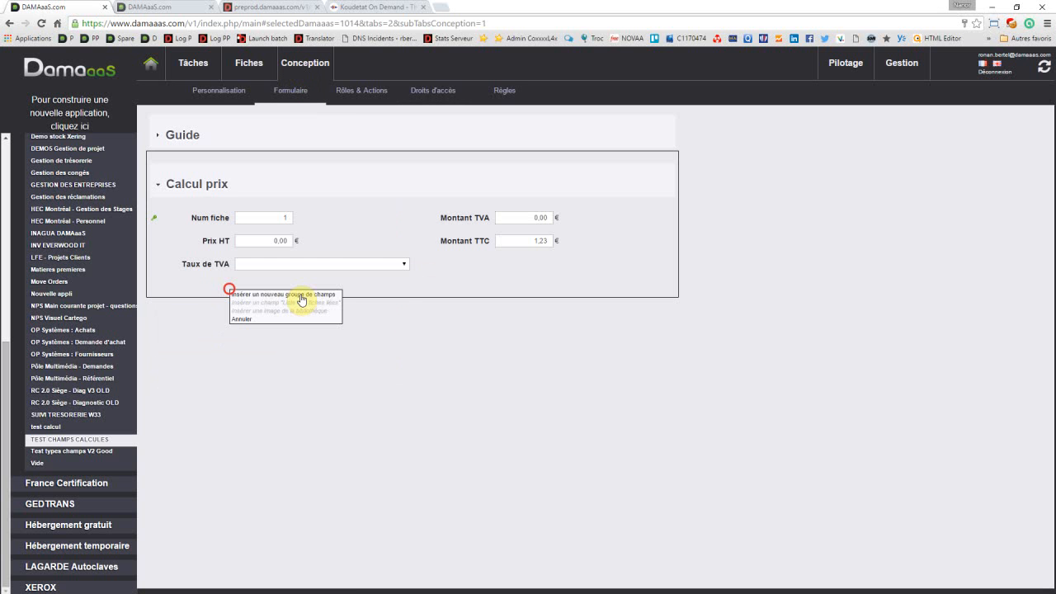
pyautogui.click(302, 294)
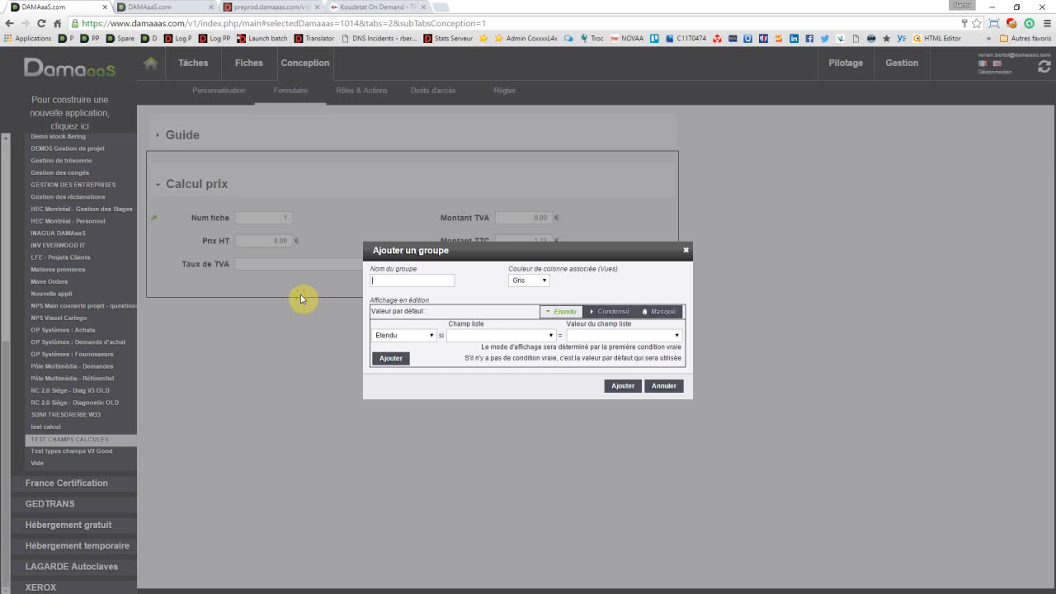
pyautogui.write('Pays')
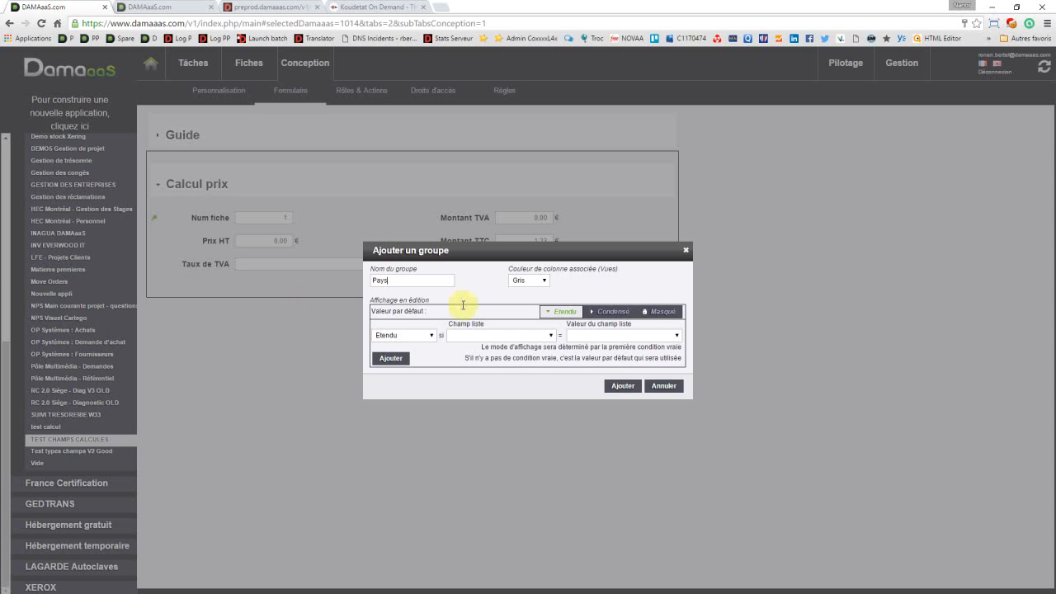
pyautogui.click(616, 387)
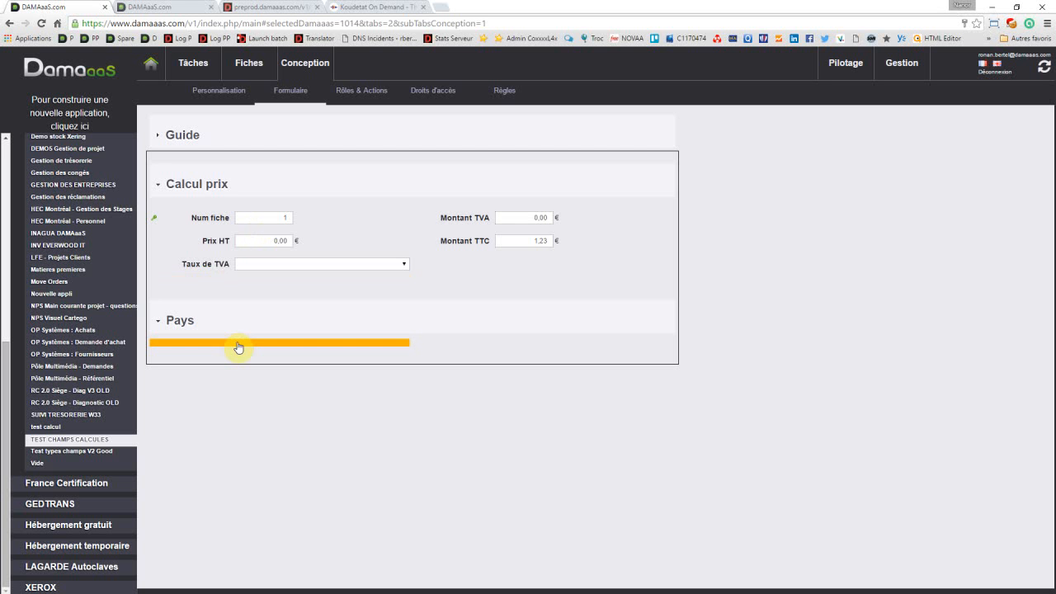
# Step: Add a single-line Texte field named Nom pays to the Pays group and save it
pyautogui.click(237, 344)
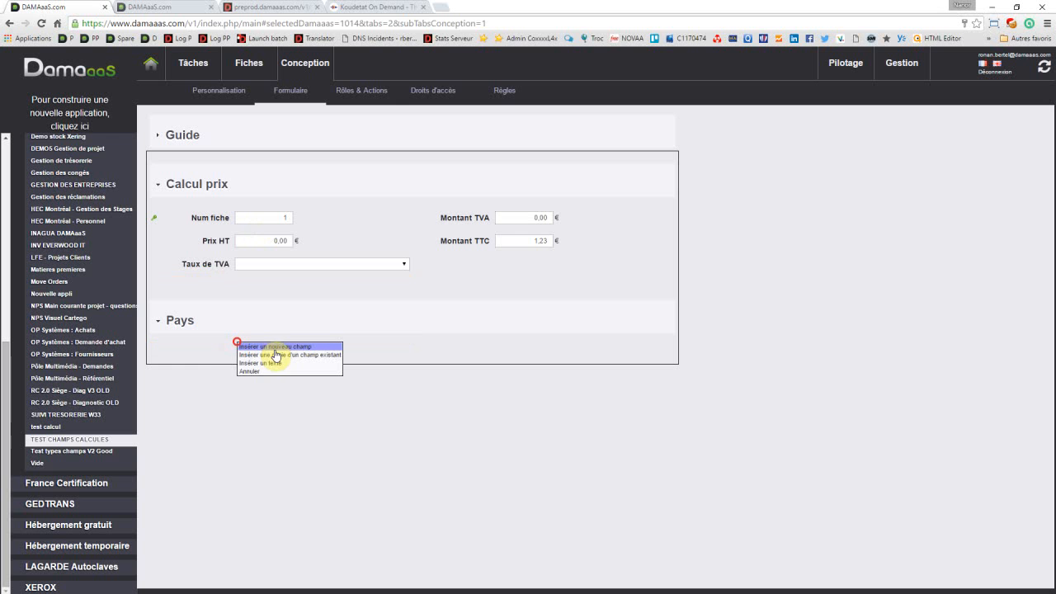
pyautogui.click(278, 346)
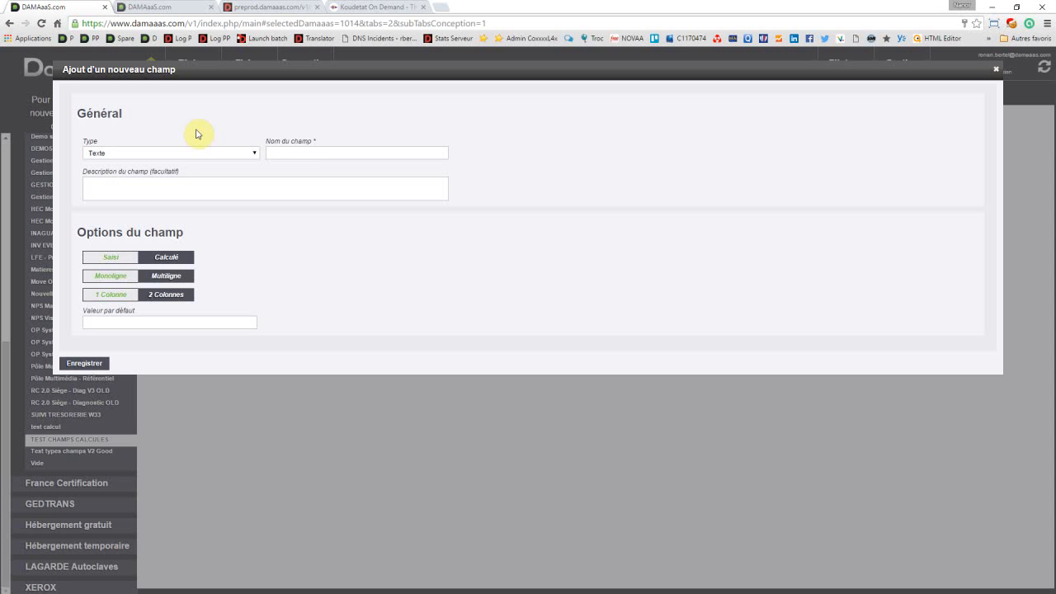
pyautogui.click(309, 149)
pyautogui.write('Nom')
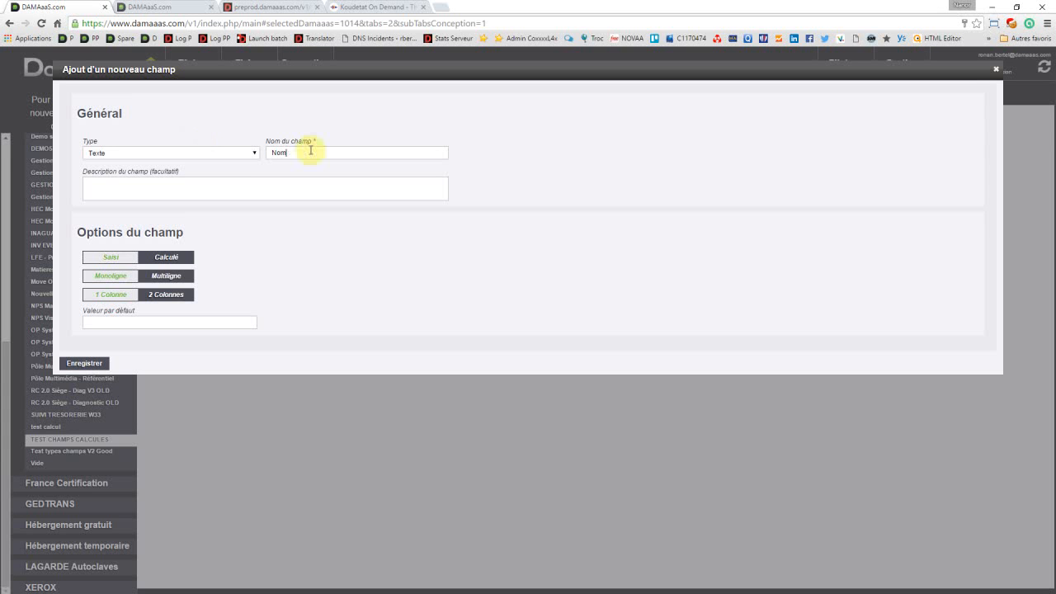
pyautogui.write(' pays')
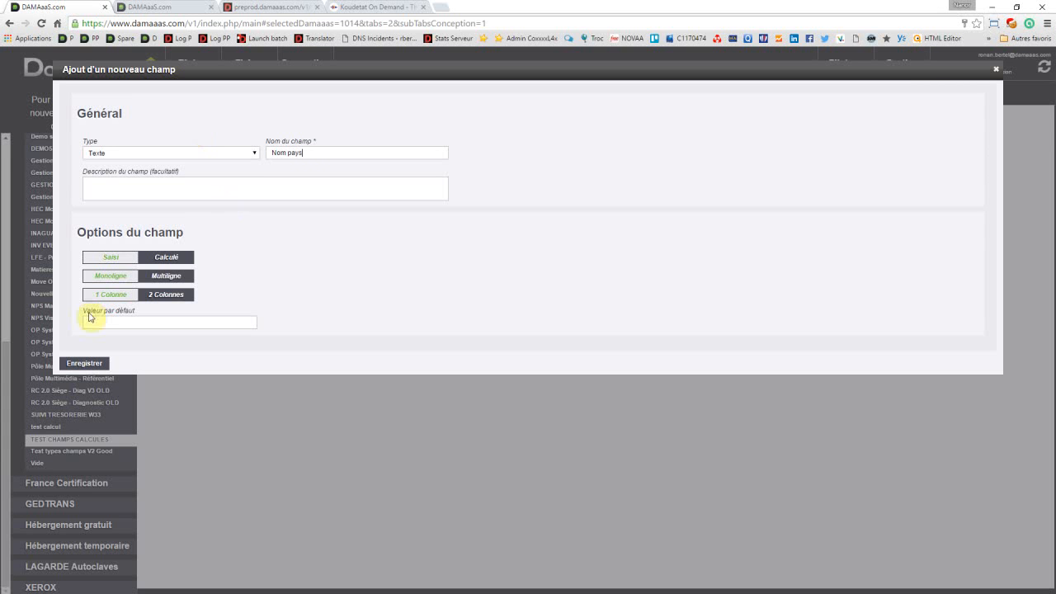
pyautogui.click(86, 363)
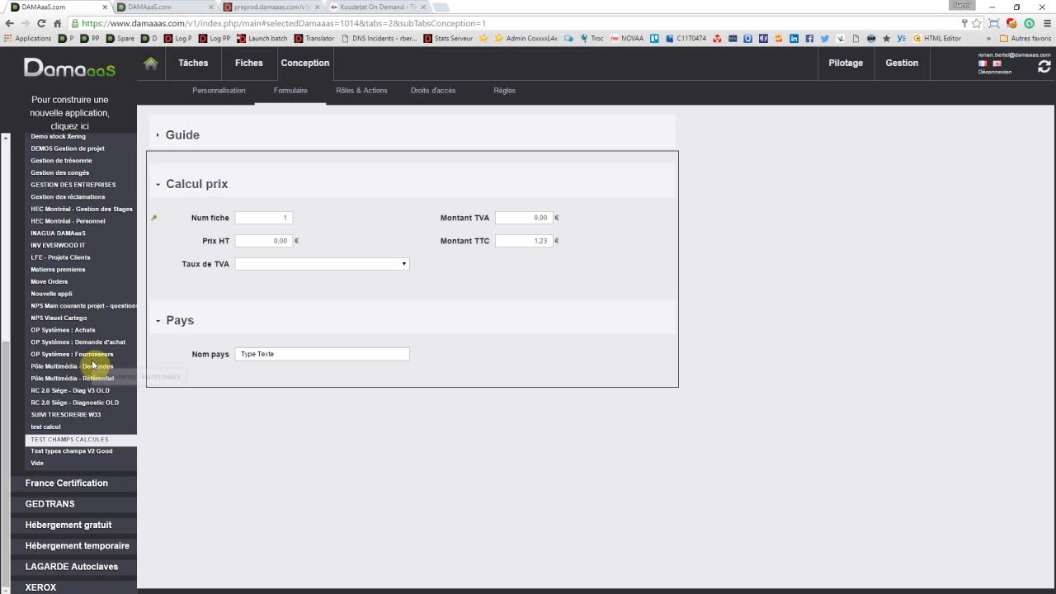
# Step: Add a Nombre entier field named Surface beneath Nom pays, with km² displayed after the number, and save it
pyautogui.moveTo(94, 366); pyautogui.dragTo(264, 378)
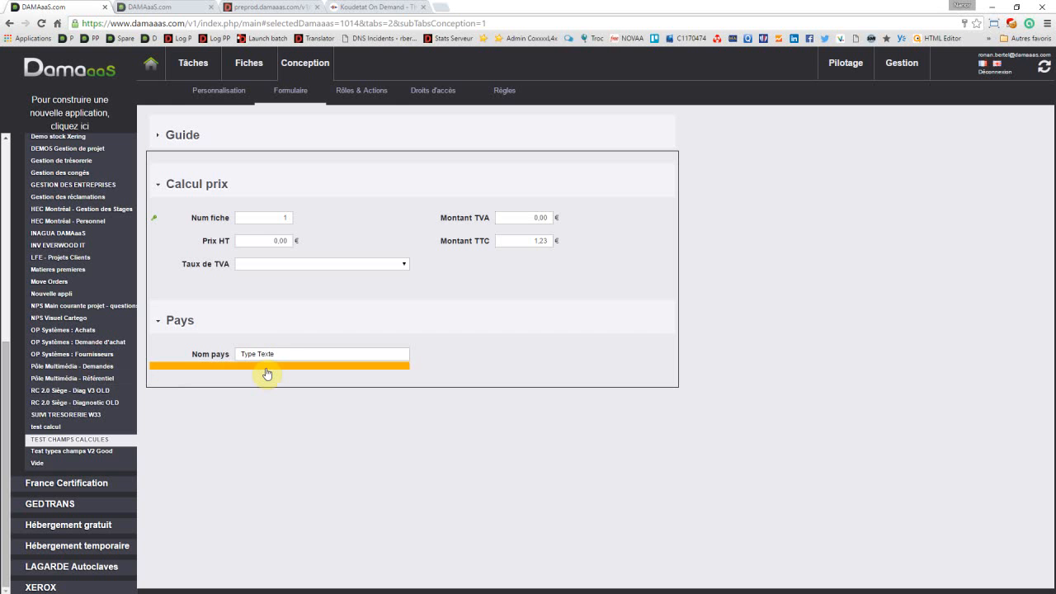
pyautogui.click(266, 372)
pyautogui.click(323, 373)
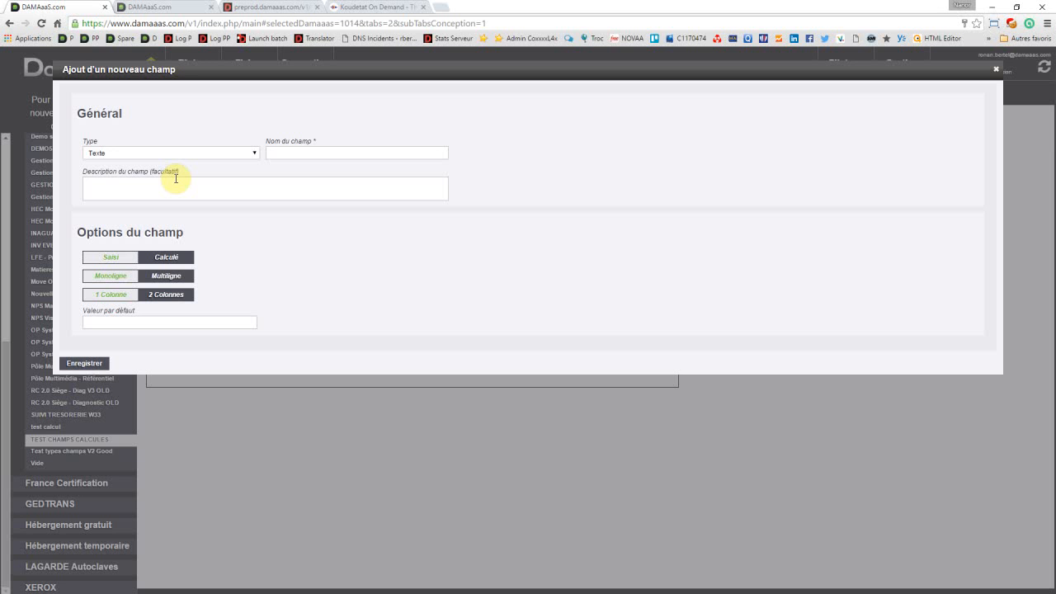
pyautogui.click(179, 155)
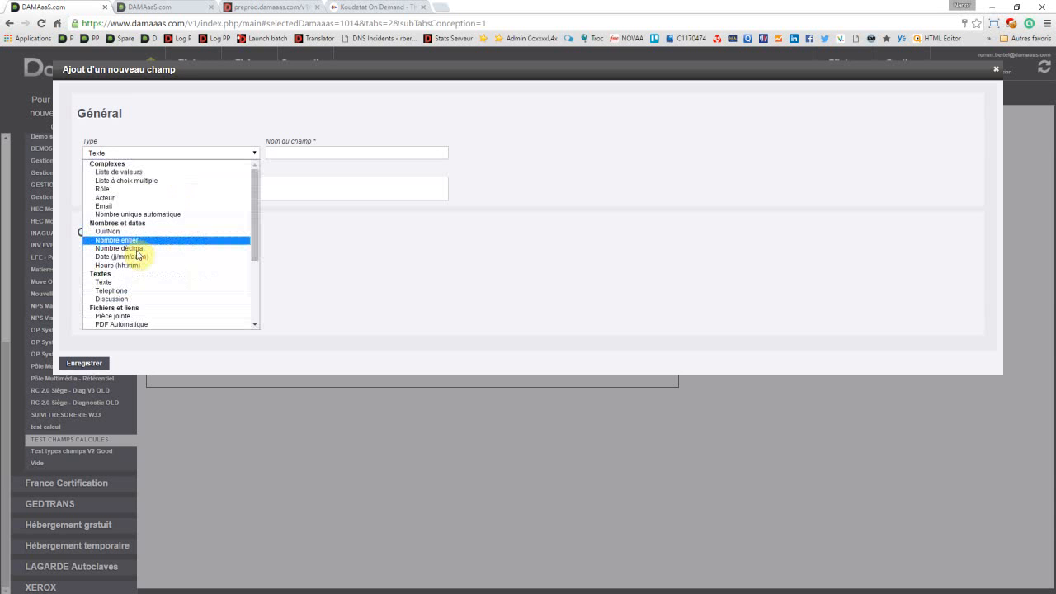
pyautogui.click(137, 240)
pyautogui.click(88, 278)
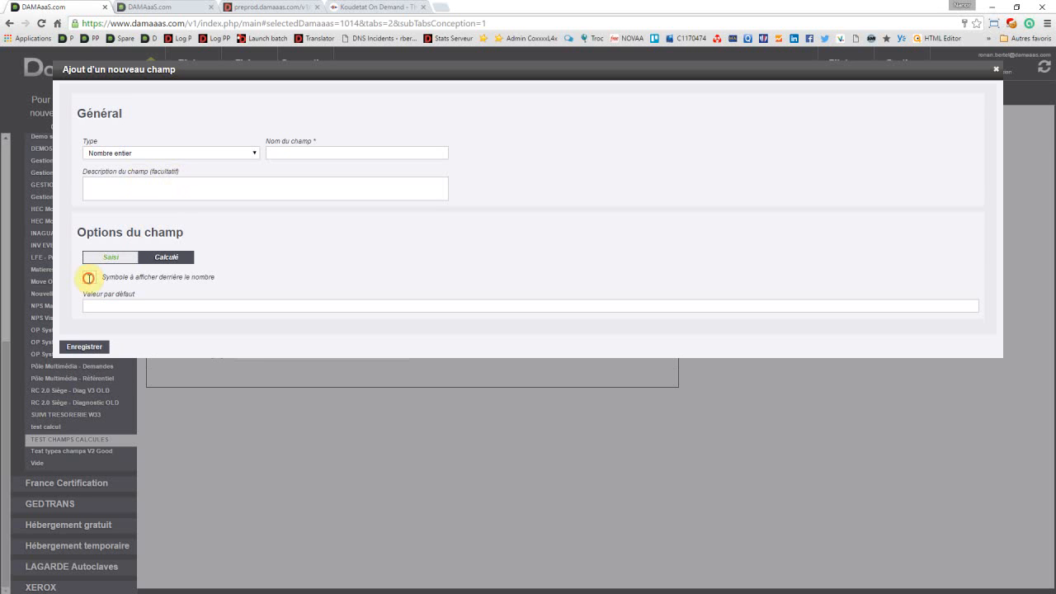
pyautogui.click(89, 278)
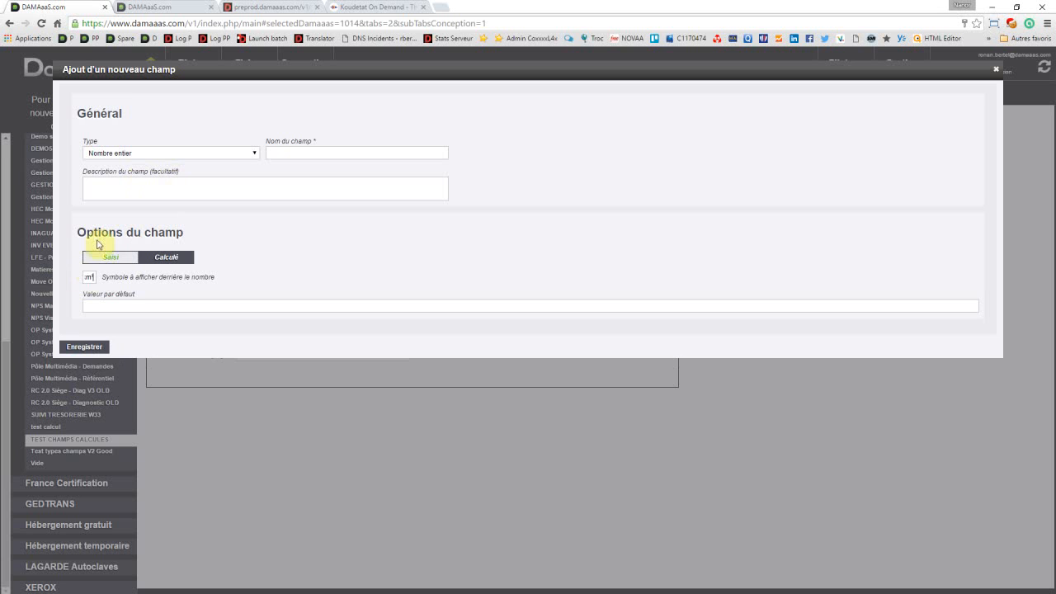
pyautogui.click(337, 150)
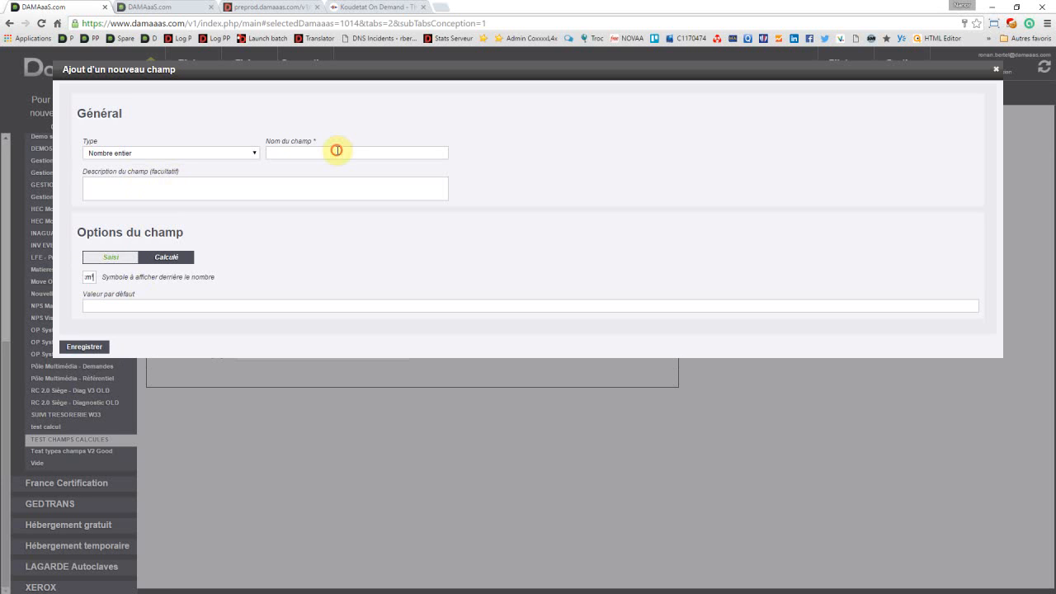
pyautogui.write('Surg')
pyautogui.write('ace')
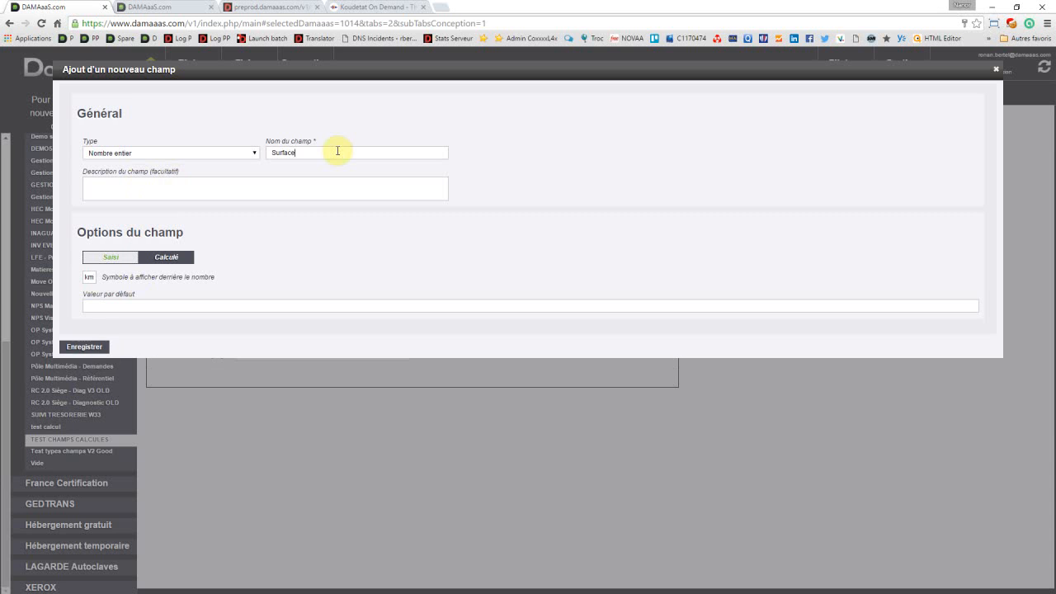
pyautogui.click(94, 346)
pyautogui.click(93, 348)
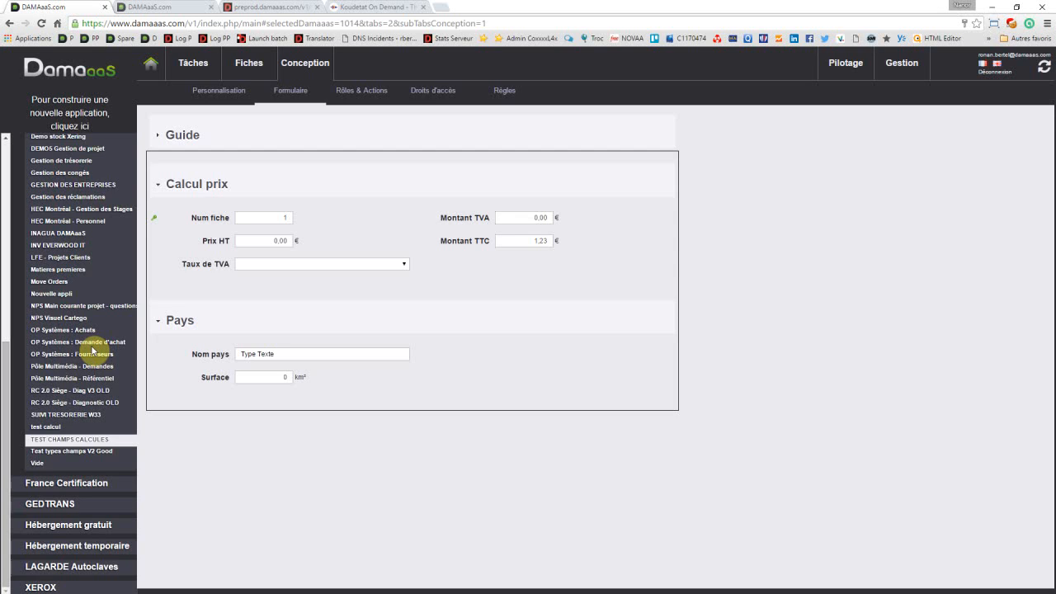
# Step: Insert a new field of type Nombre entier beneath Surface in the Pays group
pyautogui.moveTo(304, 379)
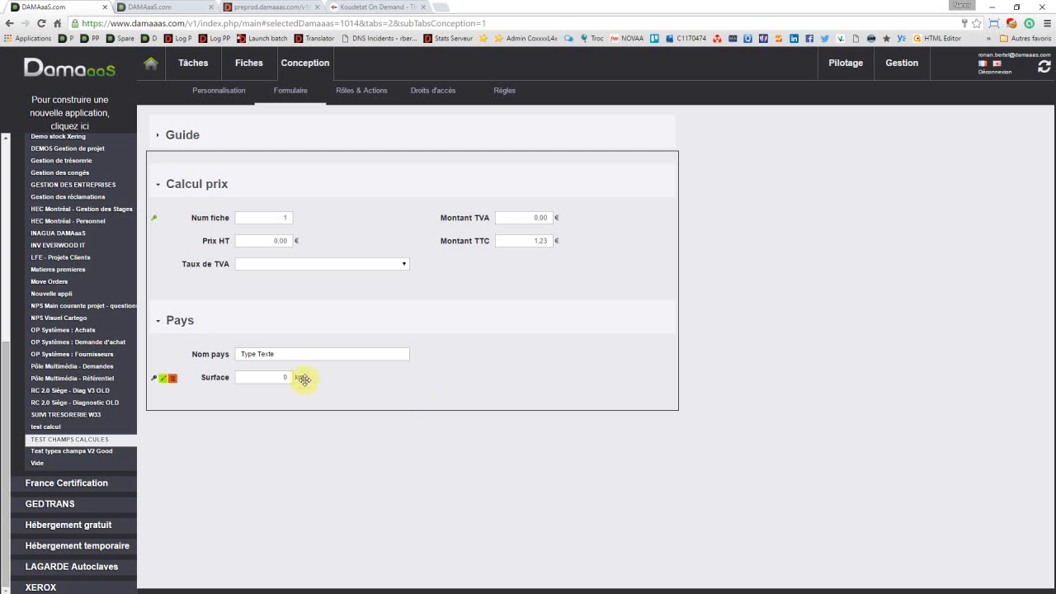
pyautogui.click(442, 384)
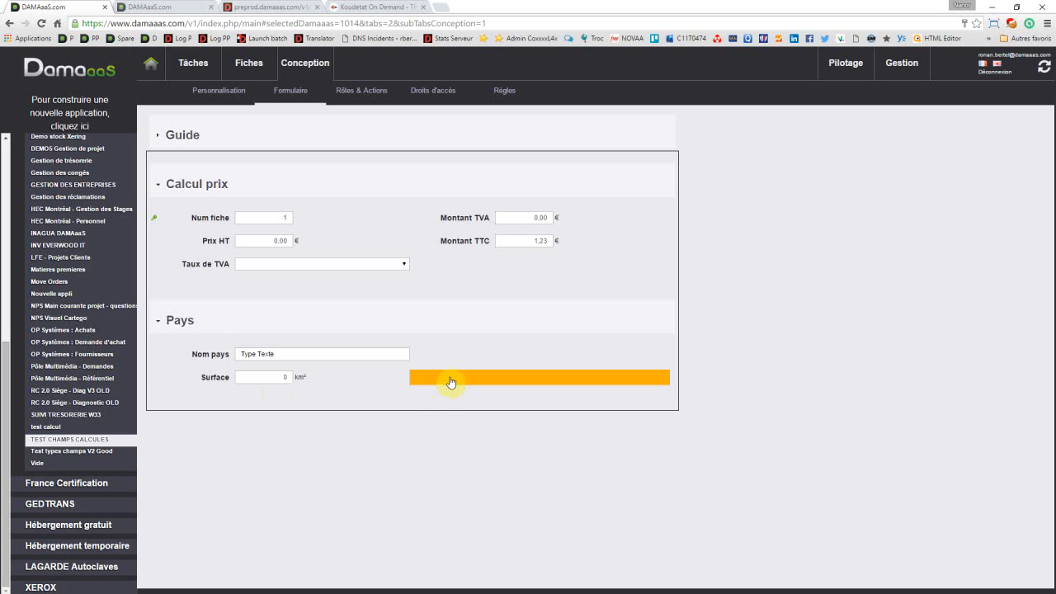
pyautogui.click(273, 388)
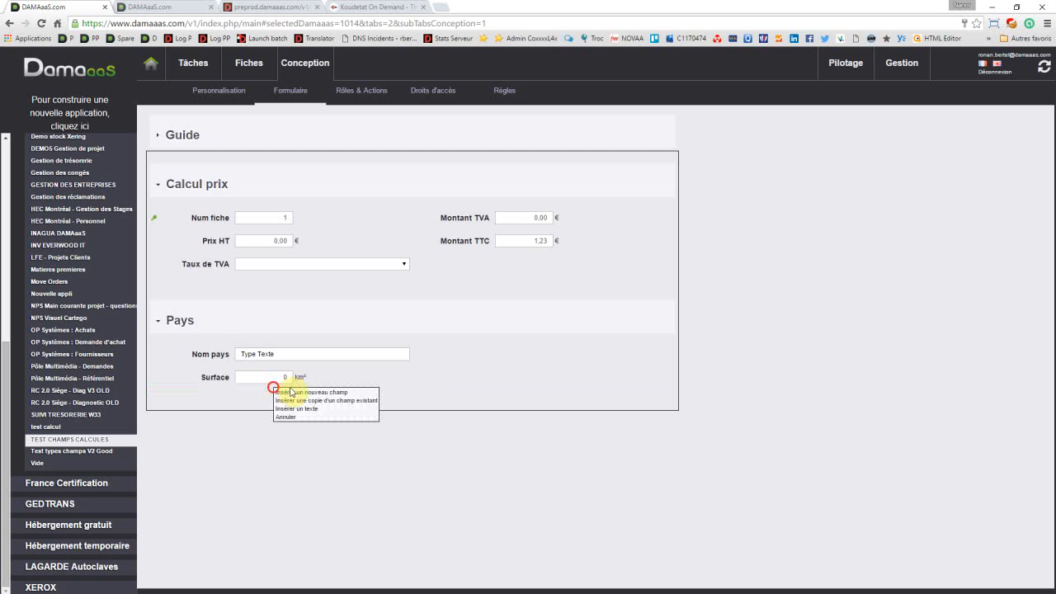
pyautogui.click(341, 393)
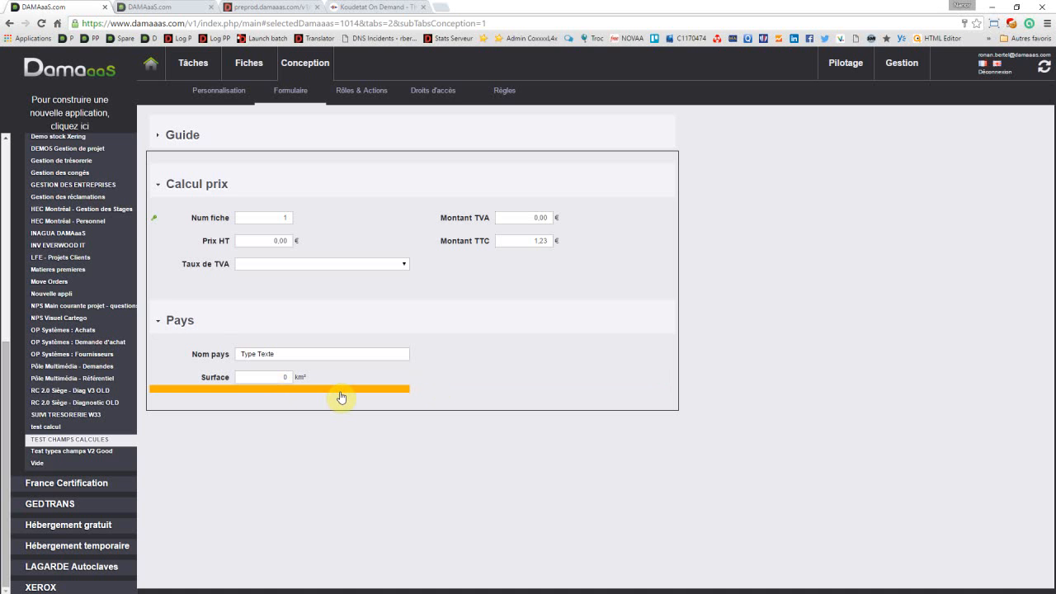
pyautogui.click(341, 398)
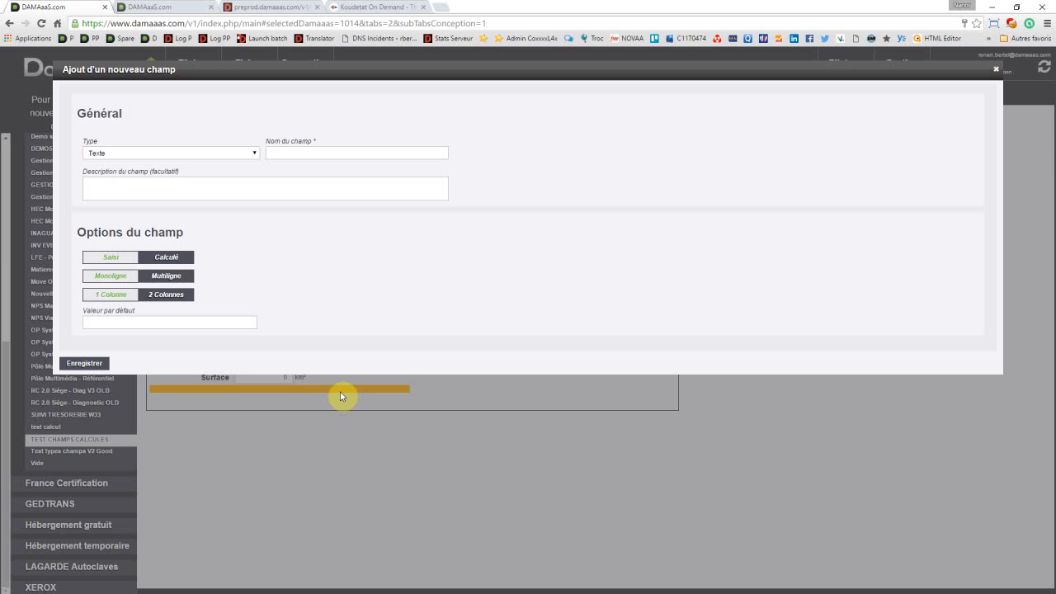
pyautogui.click(149, 154)
pyautogui.click(124, 240)
pyautogui.click(284, 151)
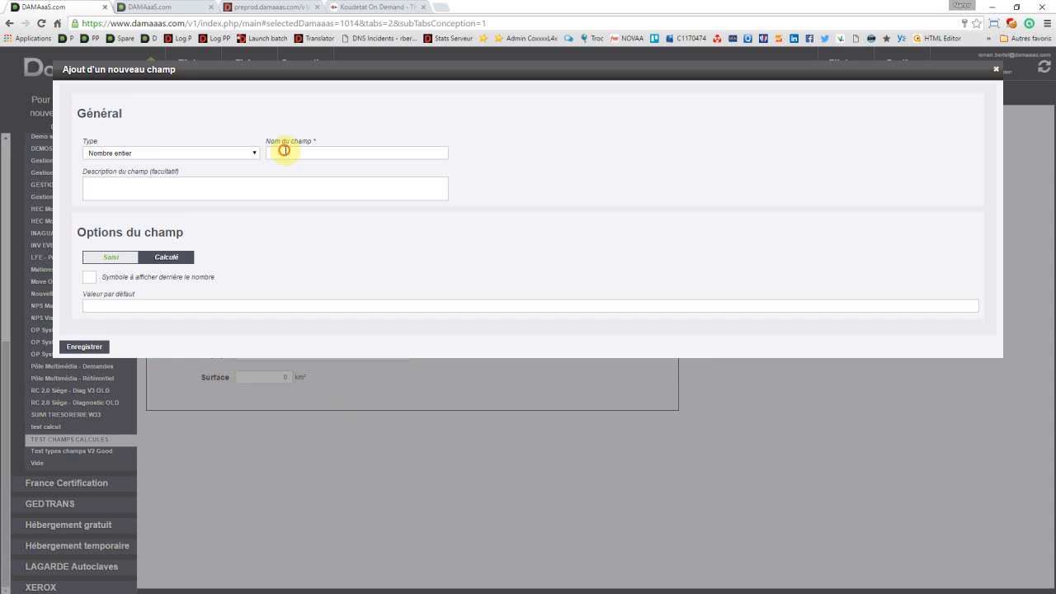
# Step: Name the new field Nb habitants, set KHab as the symbol shown after the number, and save it
pyautogui.write('Nb habitants')
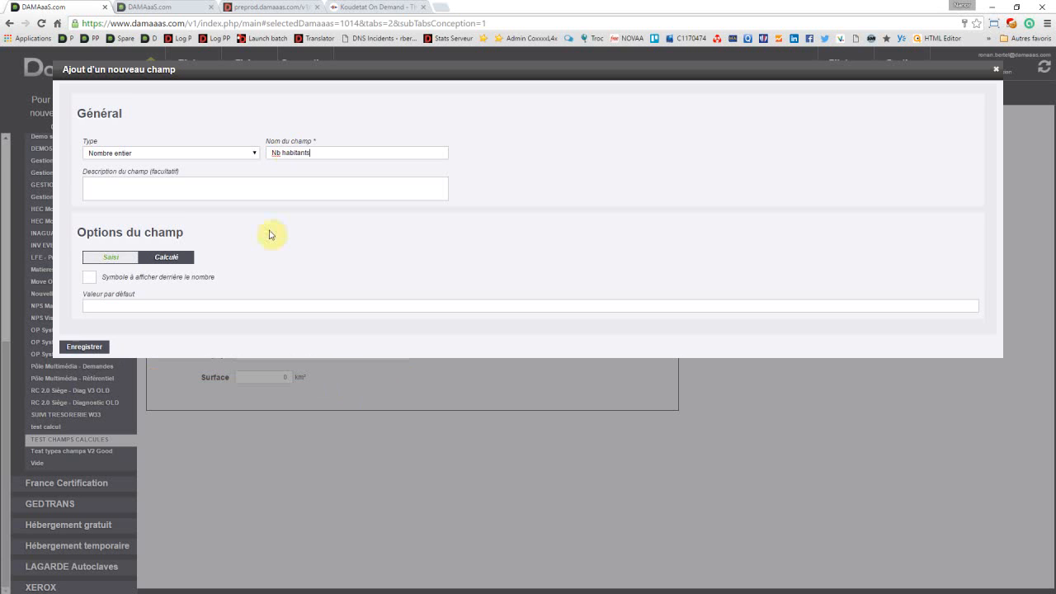
pyautogui.click(117, 274)
pyautogui.write('K')
pyautogui.write('ab')
pyautogui.click(79, 349)
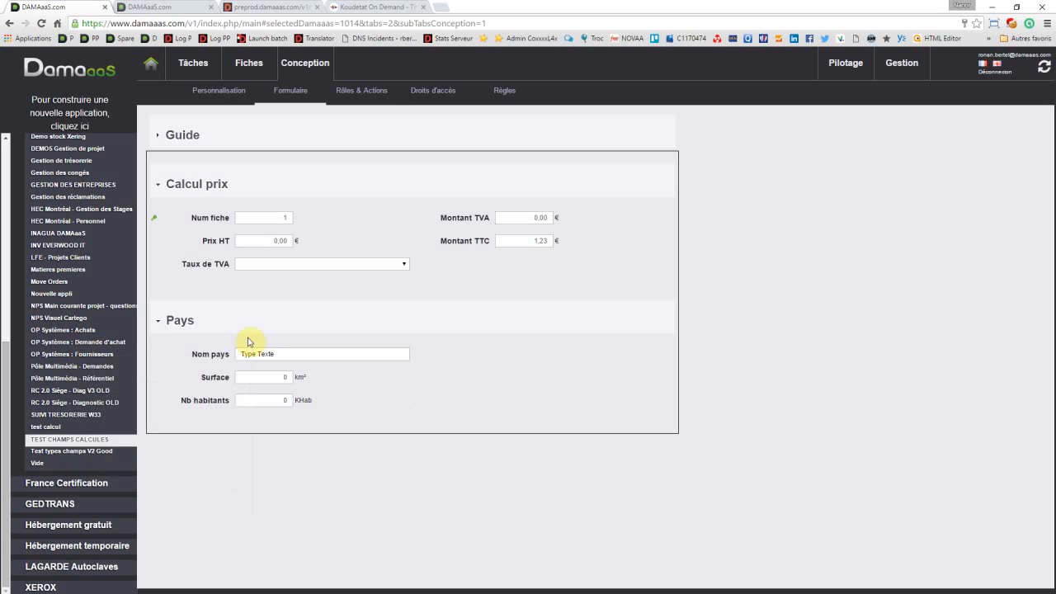
# Step: Insert a Nombre décimal field beneath Nb habitants, with Hab/Km² as the symbol shown after the number
pyautogui.click(257, 413)
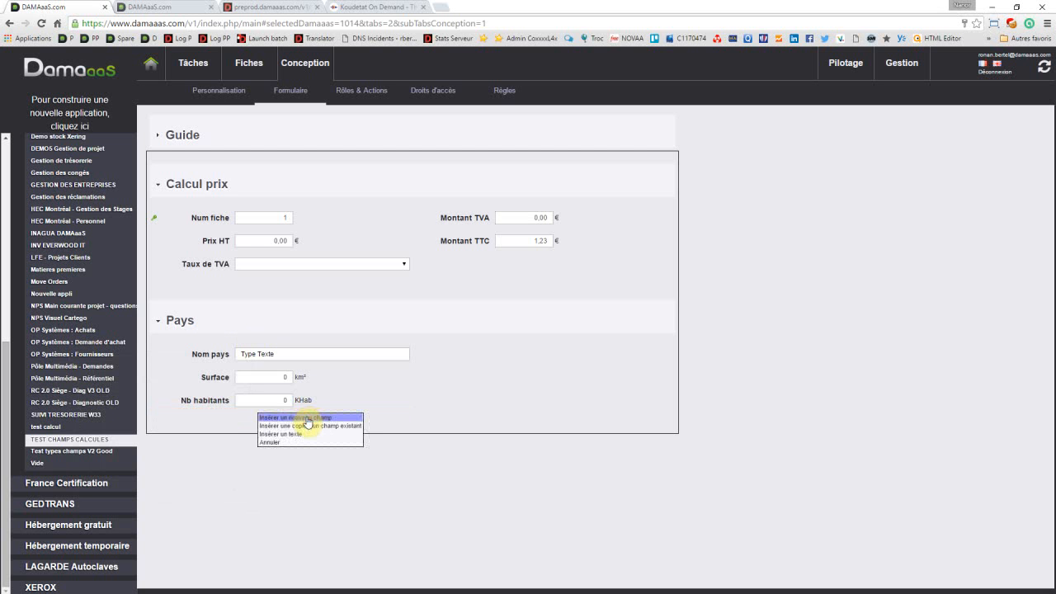
pyautogui.click(306, 419)
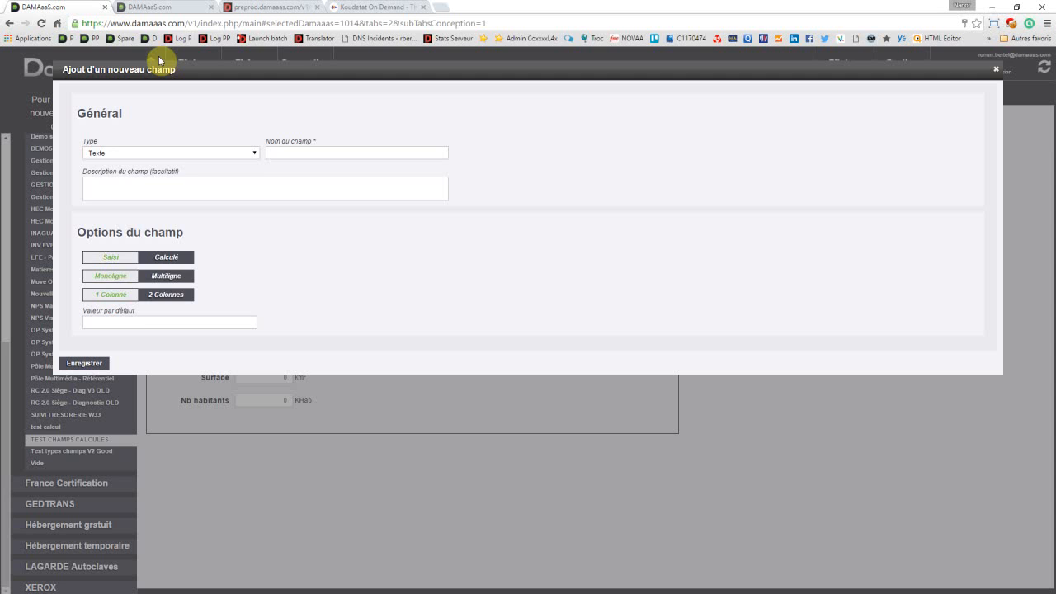
pyautogui.click(146, 154)
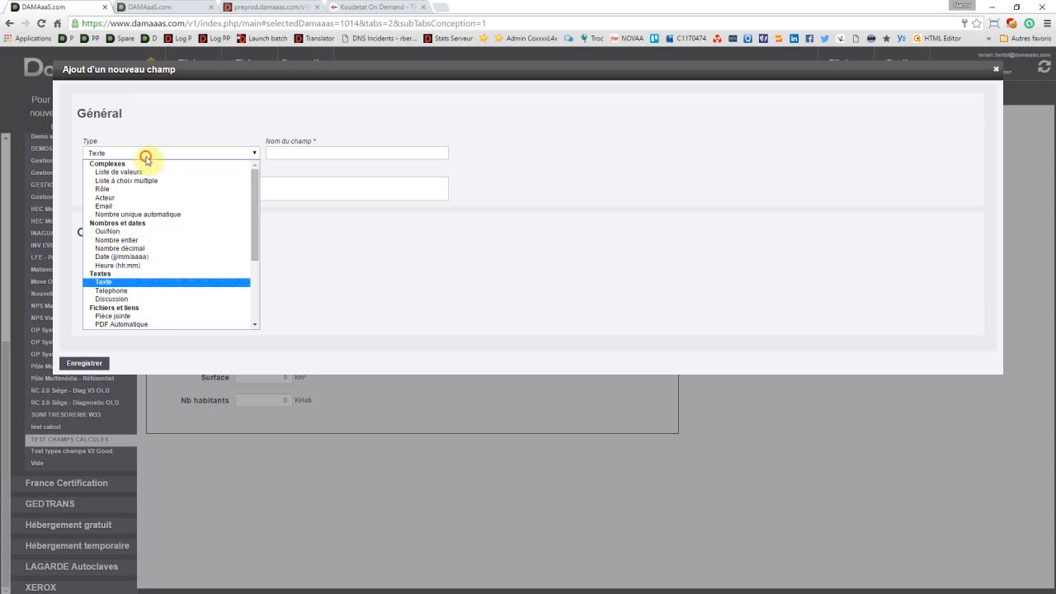
pyautogui.click(140, 249)
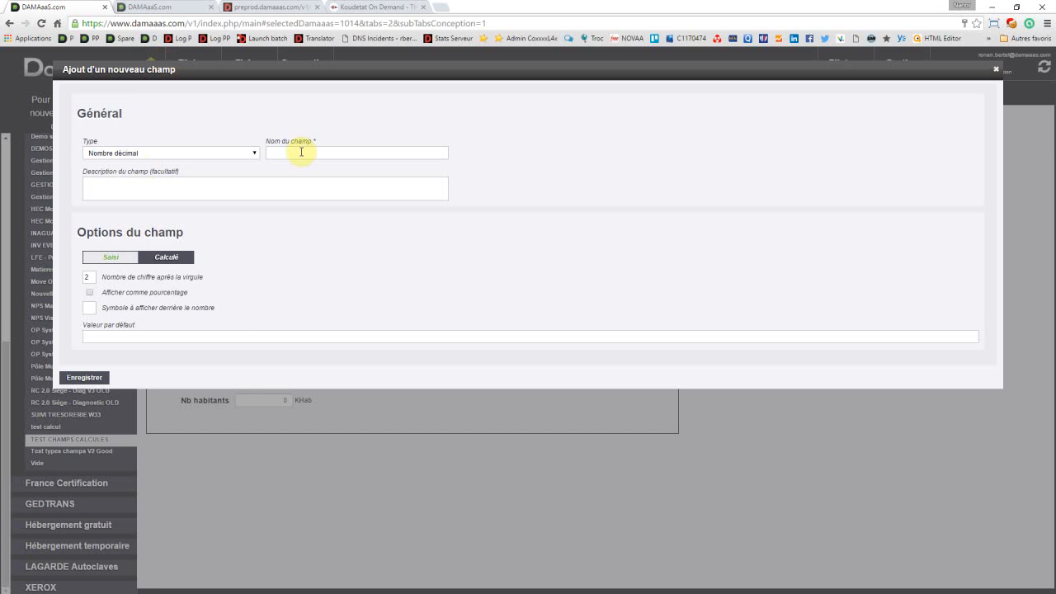
pyautogui.click(87, 309)
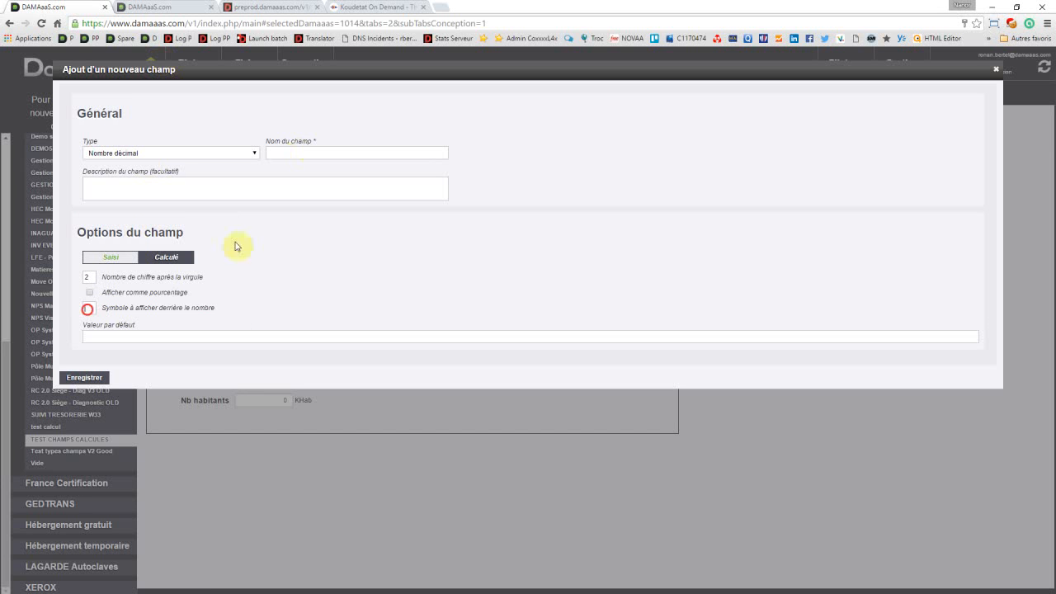
pyautogui.write('H')
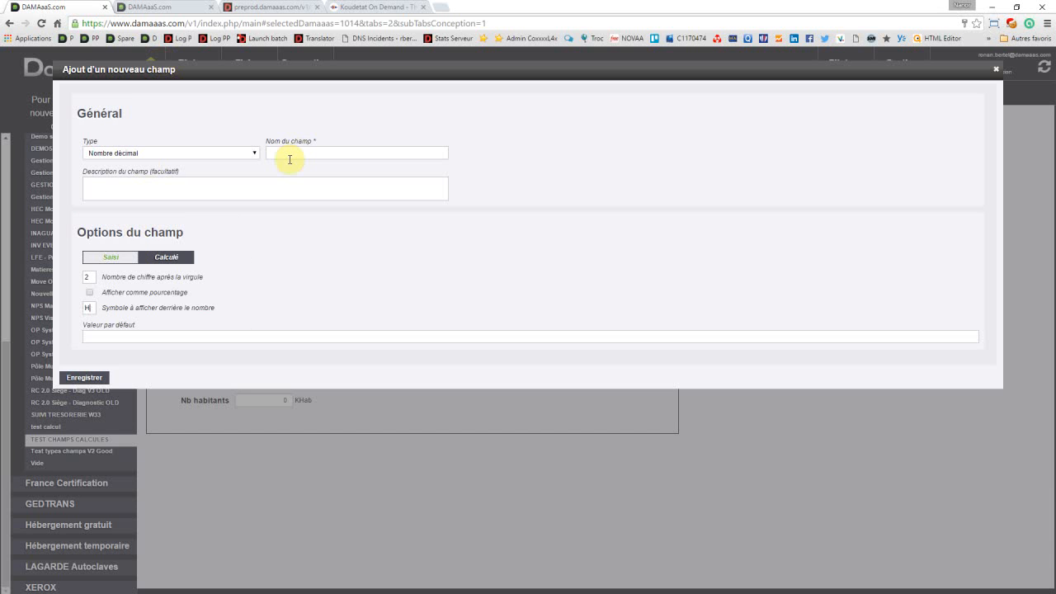
pyautogui.write('ab')
pyautogui.write('/')
pyautogui.write('Km')
pyautogui.write('²')
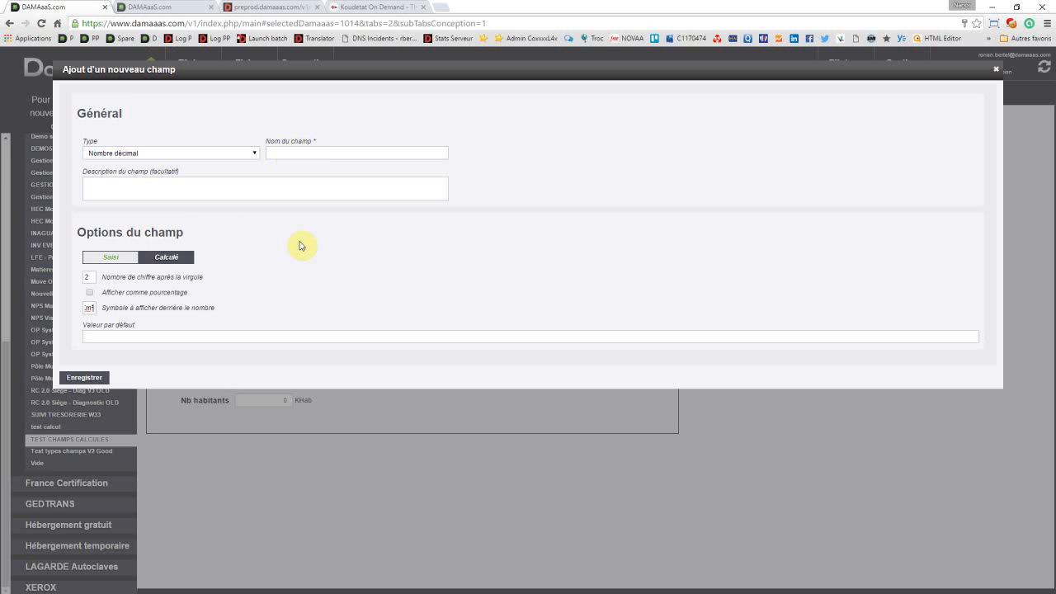
# Step: Name the new decimal field Densité de population
pyautogui.click(315, 151)
pyautogui.write('Densité')
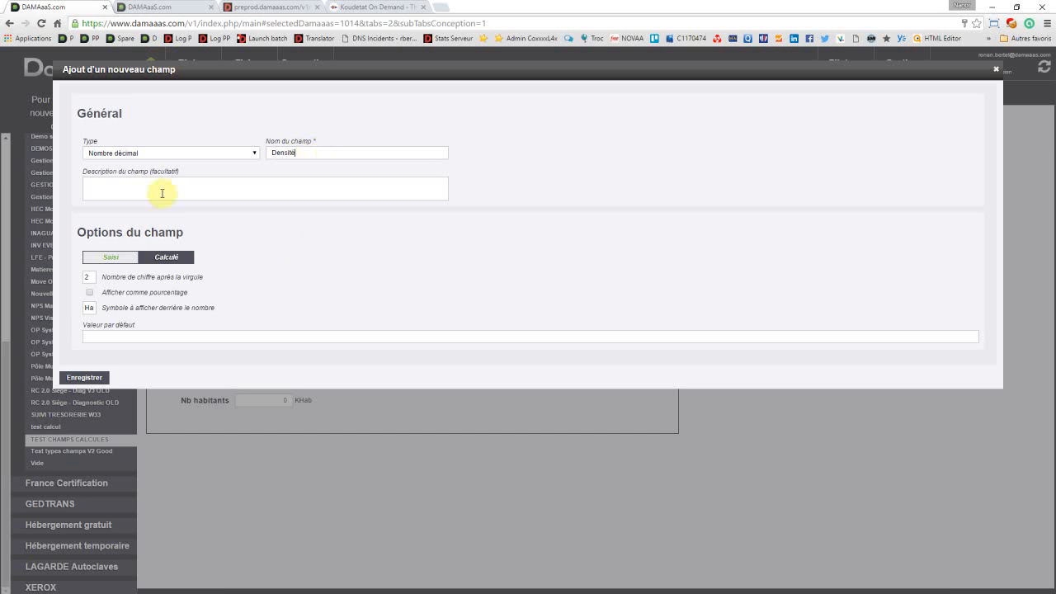
pyautogui.click(310, 149)
pyautogui.write('de p')
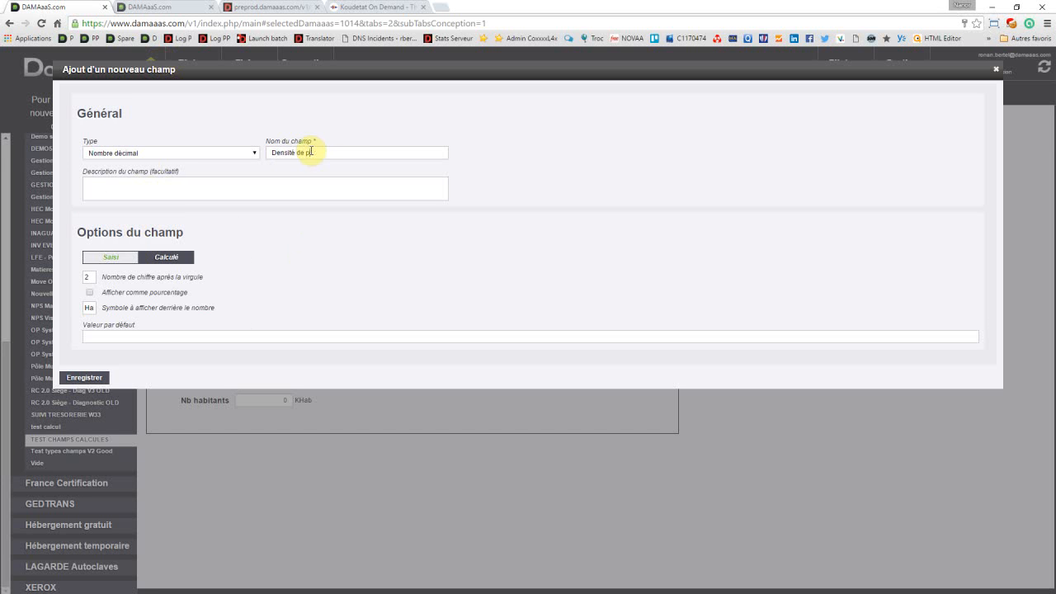
pyautogui.write('opulation')
# Step: Make Densité de population a calculated field with the formula (CHAMPS("Nb habitants")/CHAMPS("Surface"))
pyautogui.click(172, 259)
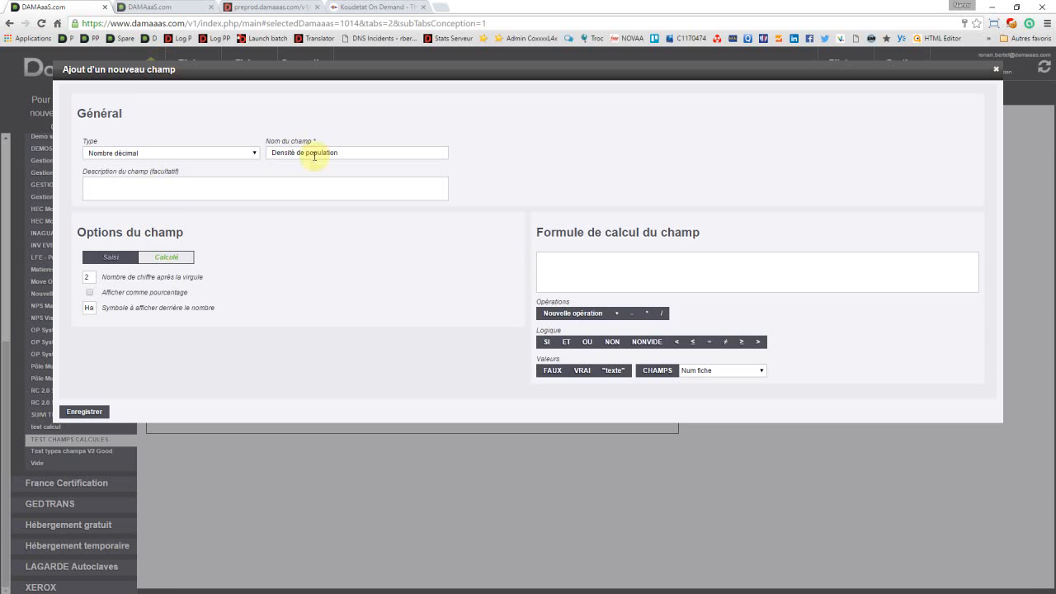
pyautogui.click(610, 262)
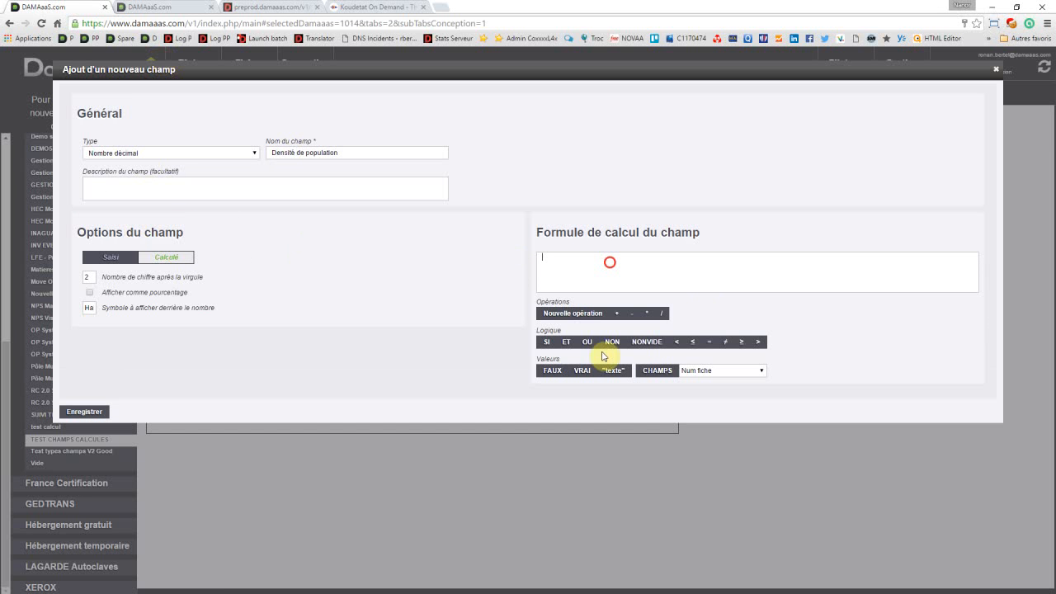
pyautogui.click(586, 315)
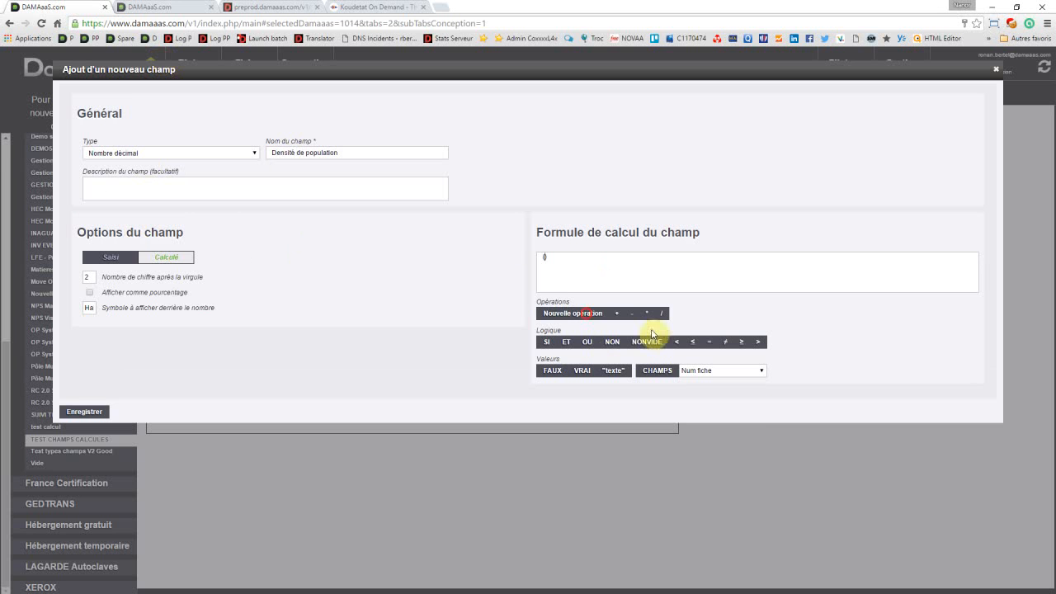
pyautogui.click(699, 372)
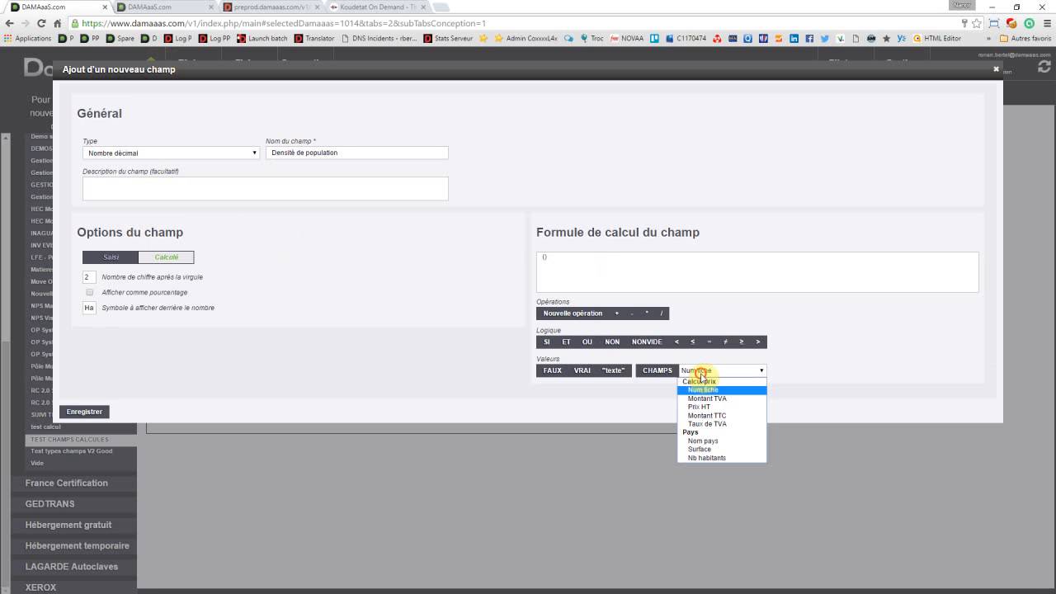
pyautogui.click(712, 458)
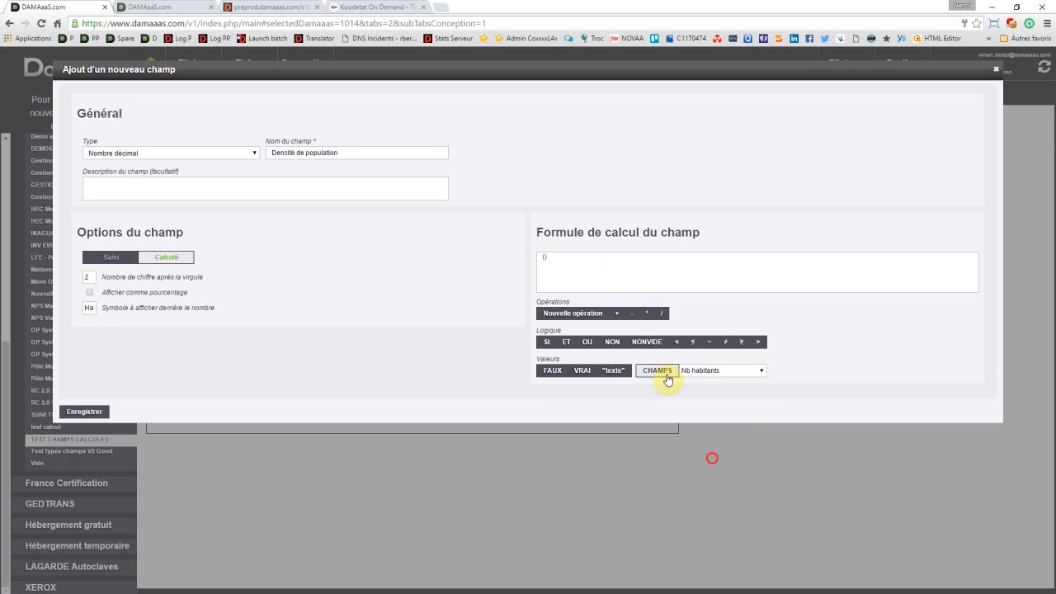
pyautogui.click(667, 376)
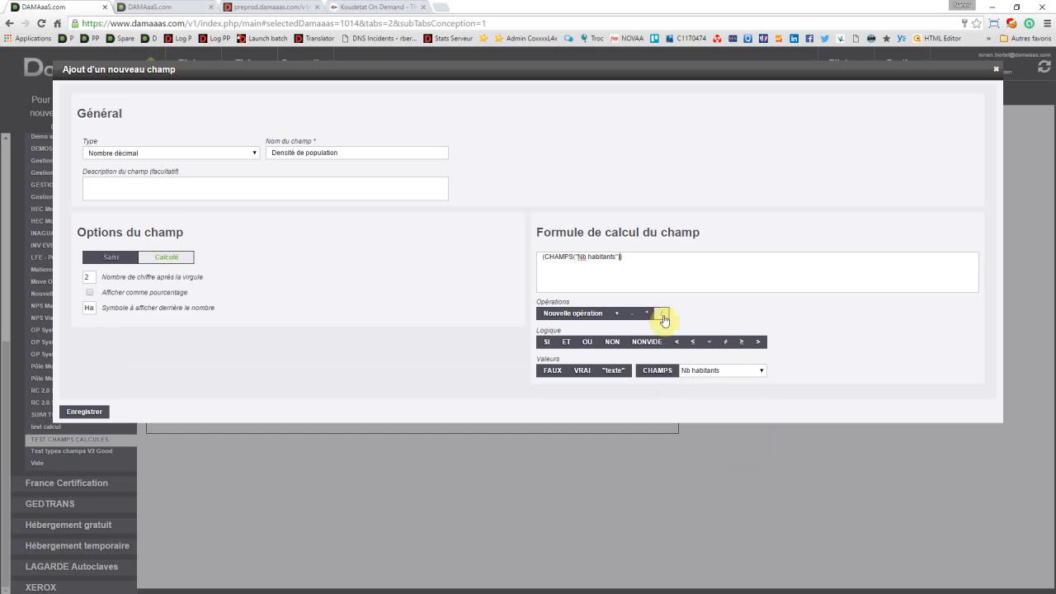
pyautogui.click(662, 314)
pyautogui.click(705, 372)
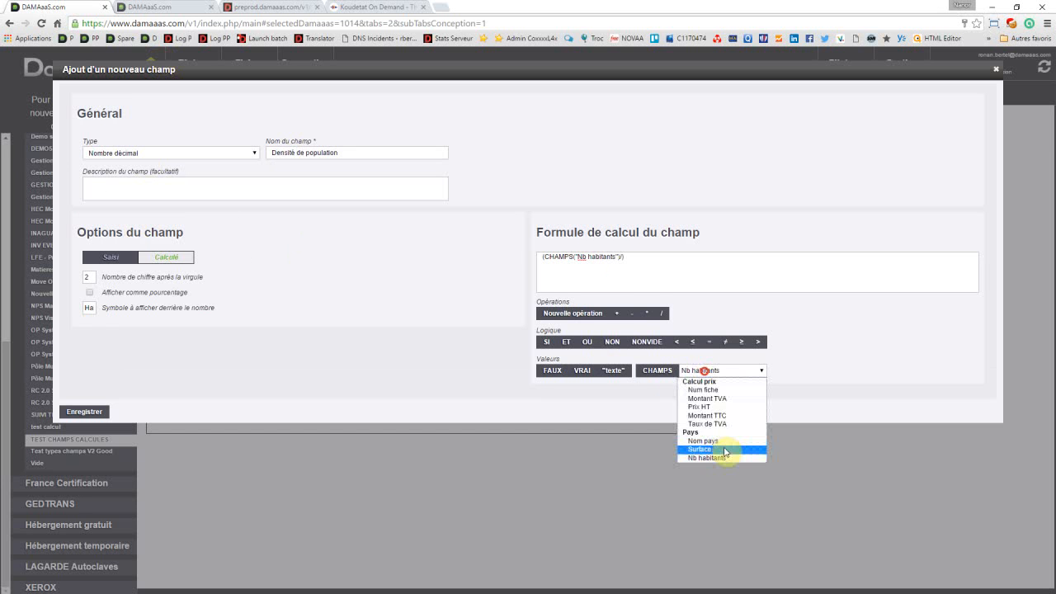
pyautogui.click(724, 450)
pyautogui.click(657, 372)
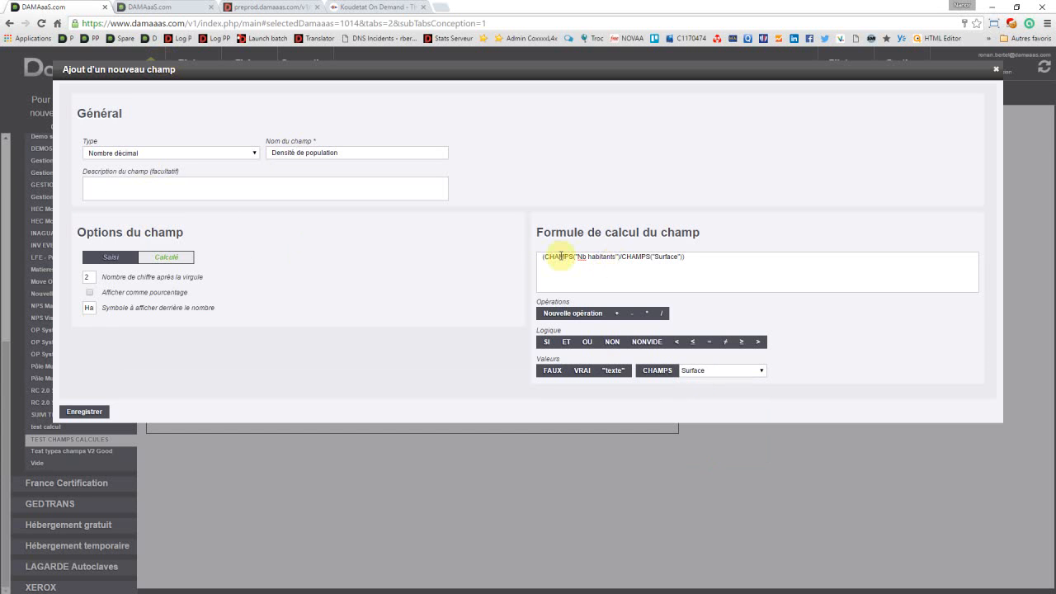
# Step: Multiply Nb habitants by 1000 in the formula, before the division by Surface, and save the field
pyautogui.click(617, 257)
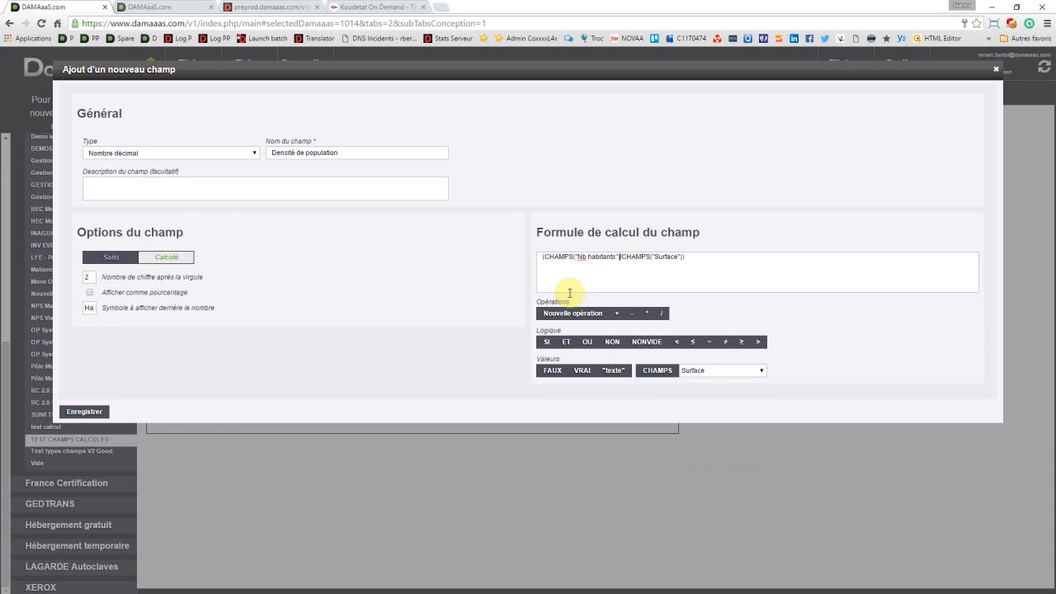
pyautogui.write(')*1000')
pyautogui.click(545, 258)
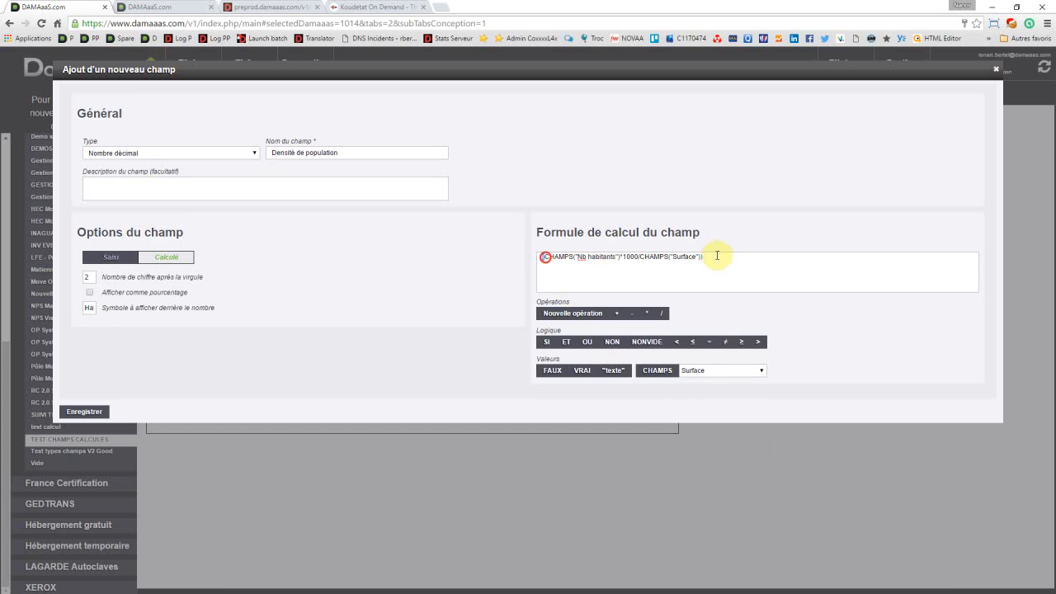
pyautogui.click(699, 256)
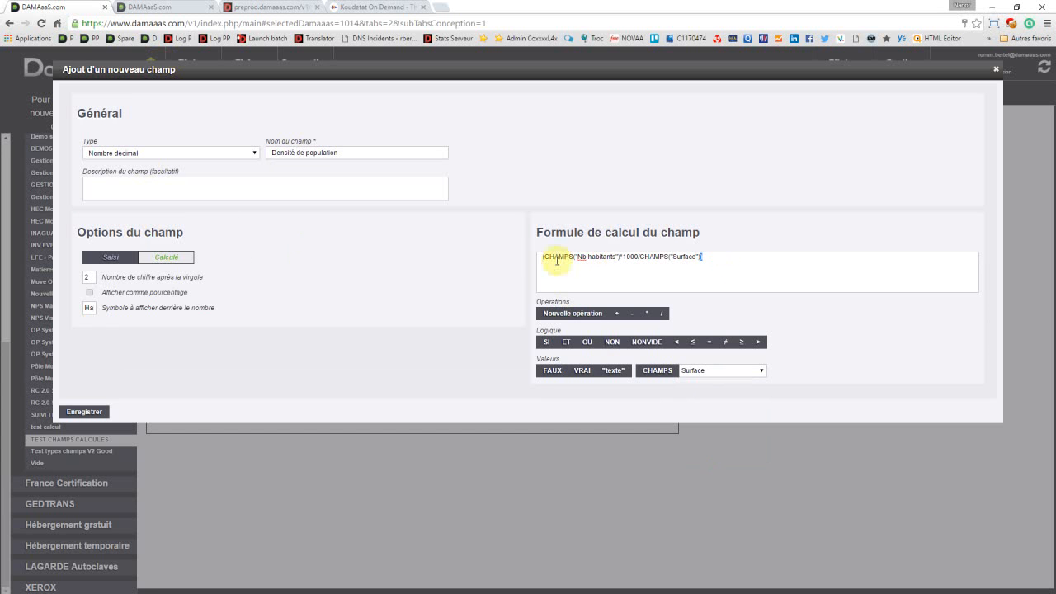
pyautogui.click(620, 256)
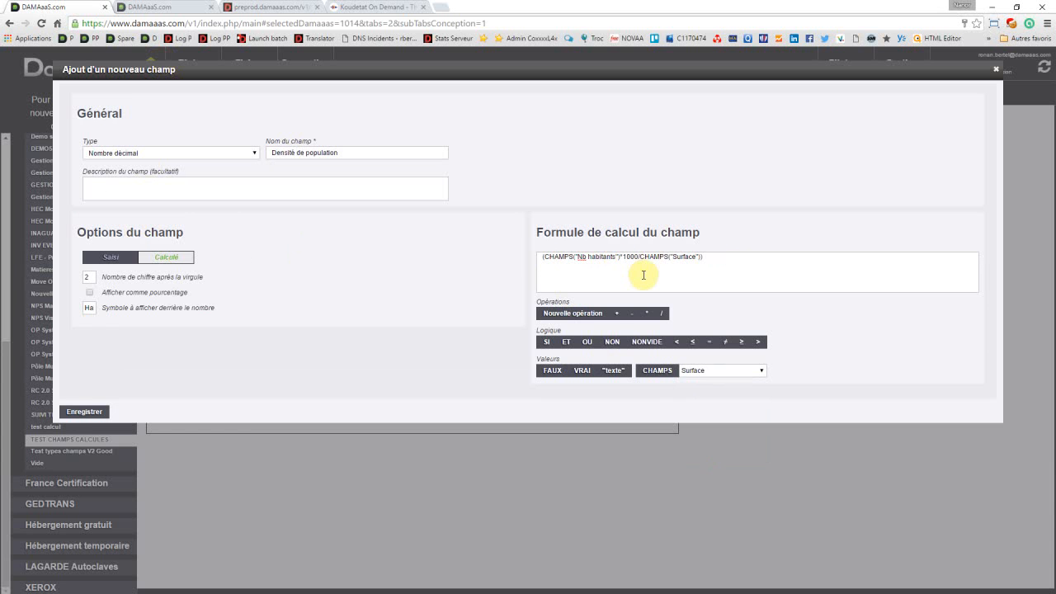
pyautogui.click(89, 416)
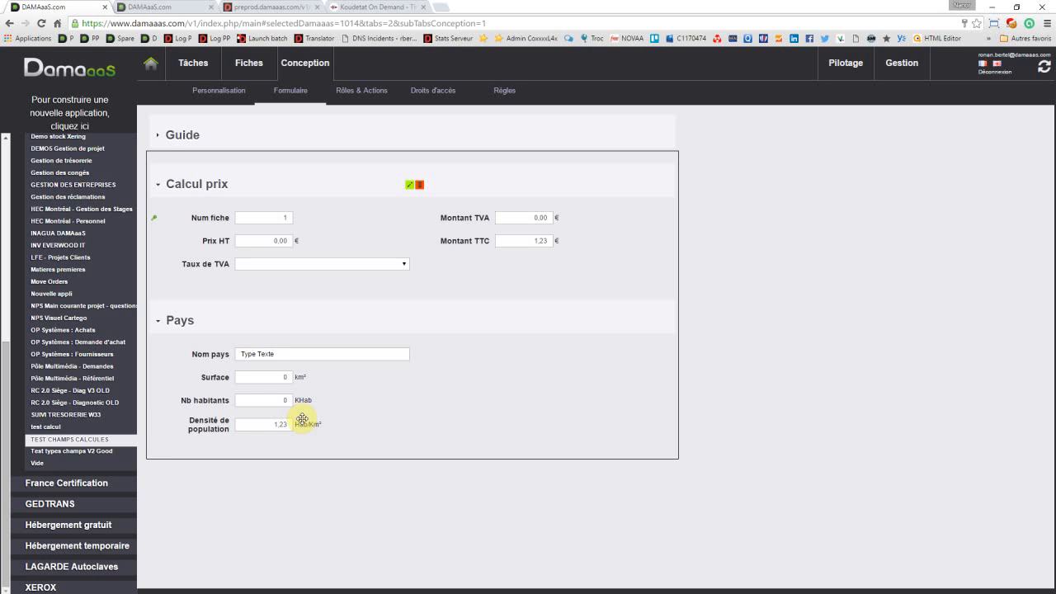
# Step: Open the existing record for editing and set its Surface to 0 km²
pyautogui.moveTo(237, 429)
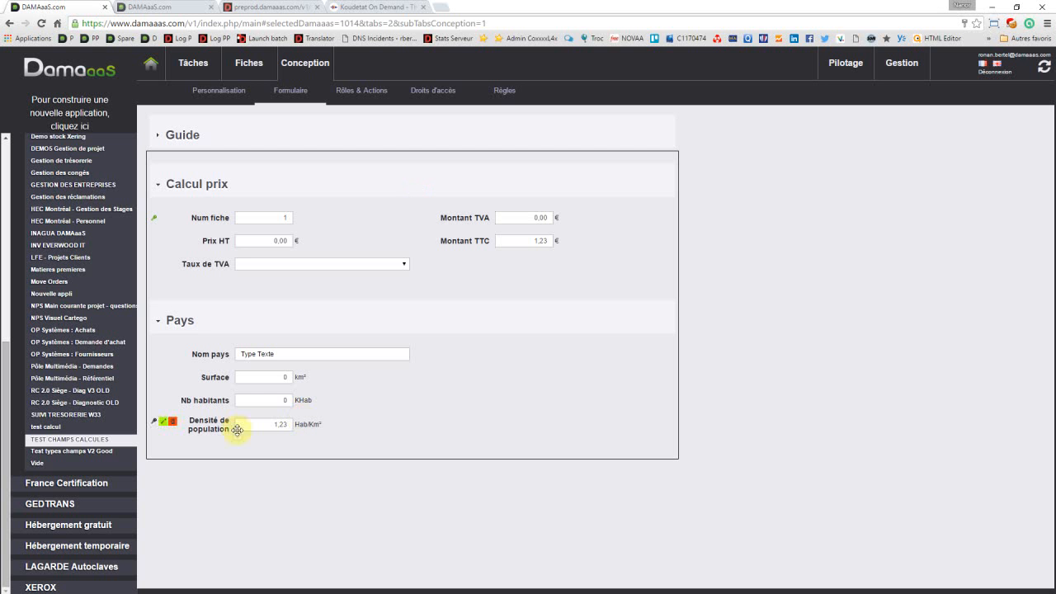
pyautogui.click(250, 64)
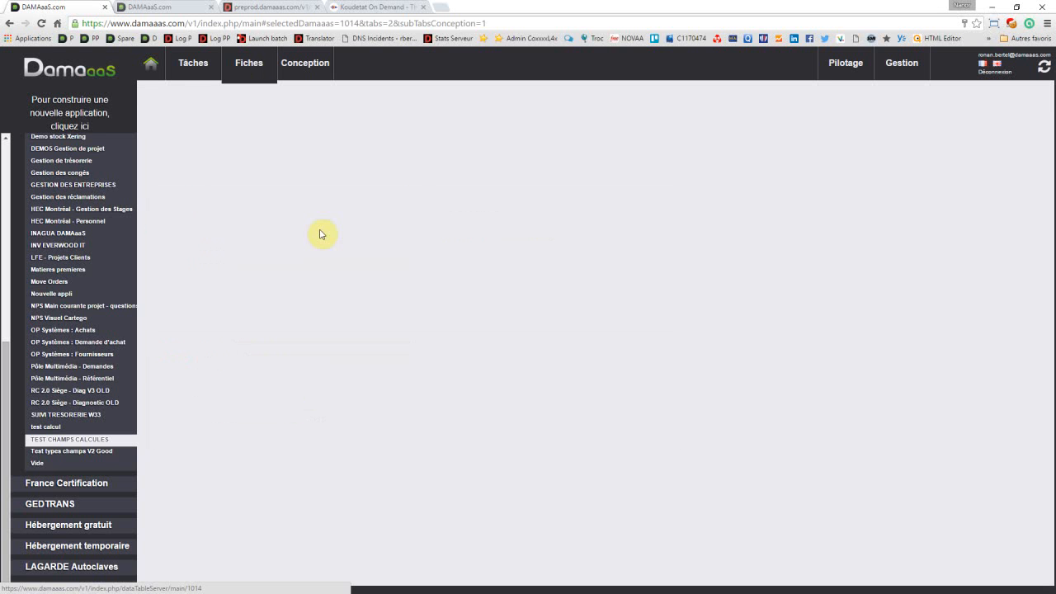
pyautogui.click(281, 196)
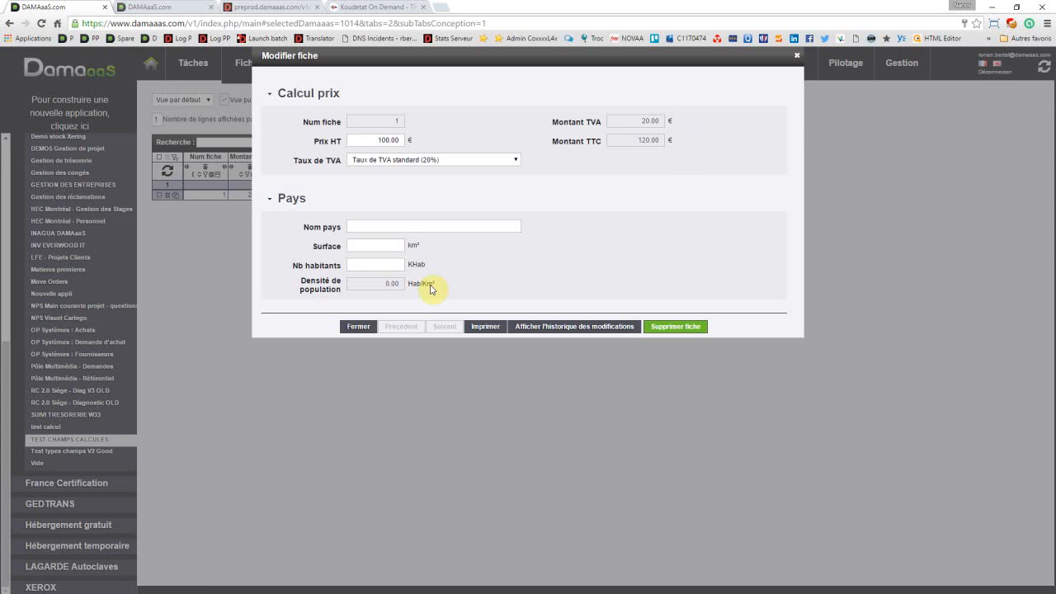
pyautogui.click(397, 245)
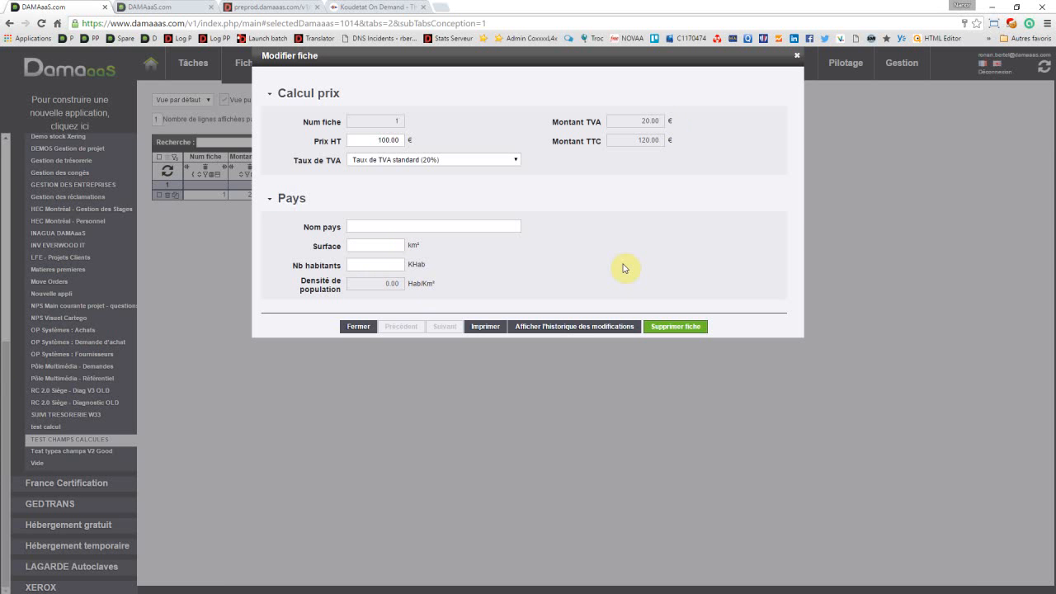
pyautogui.write('0')
# Step: Enter France as the record's Nom pays and set its Surface to 550000 km²
pyautogui.write('France')
pyautogui.click(372, 245)
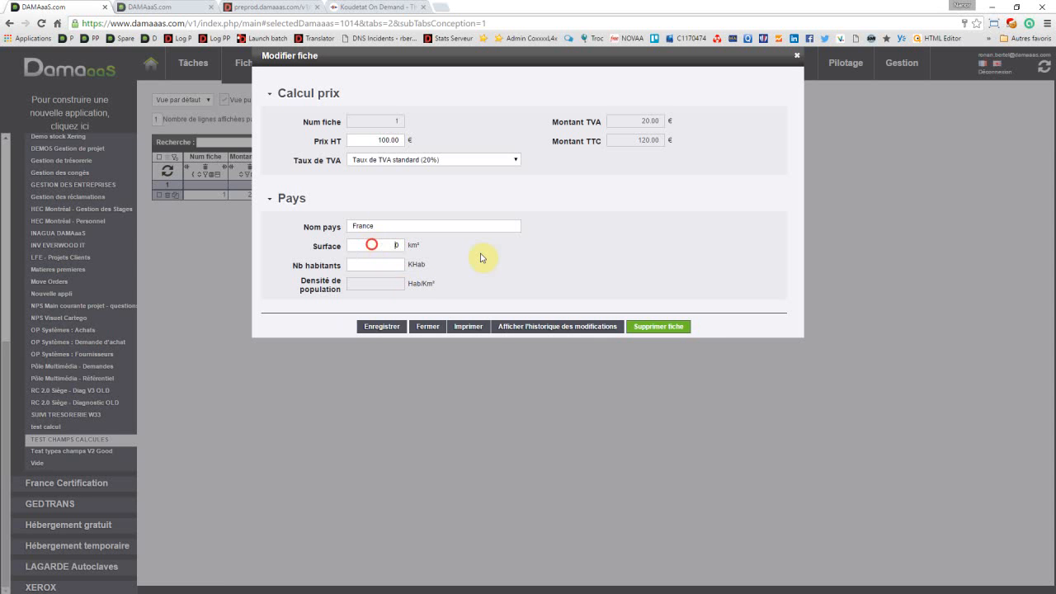
pyautogui.hotkey('ctrl', 'a')
pyautogui.write('550000')
pyautogui.click(387, 247)
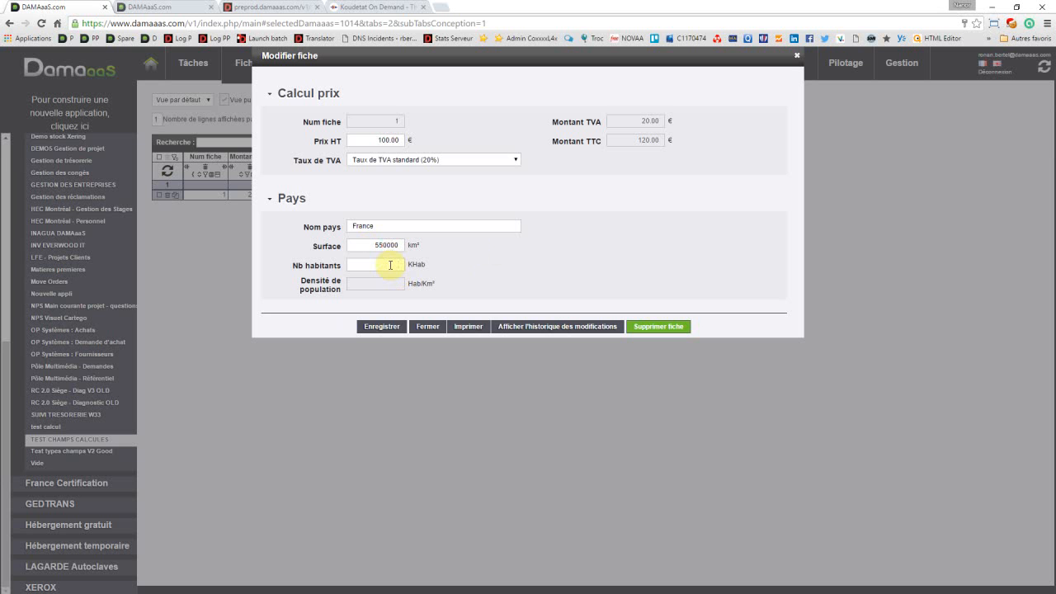
# Step: Set Nb habitants to 60000 KHab, save the record to calculate the population density, and close it
pyautogui.click(389, 265)
pyautogui.write('60000')
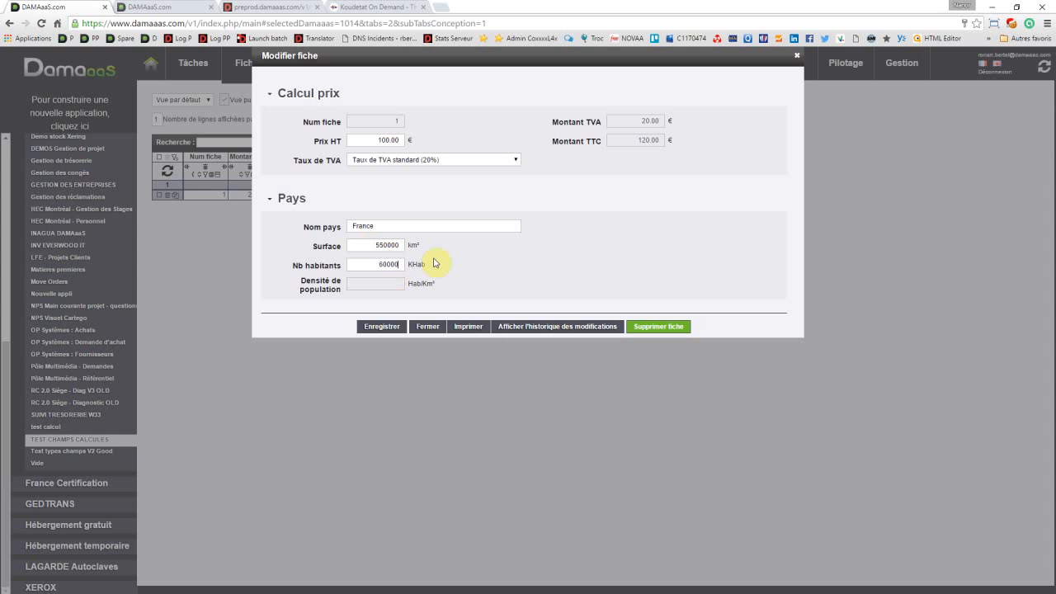
pyautogui.click(391, 329)
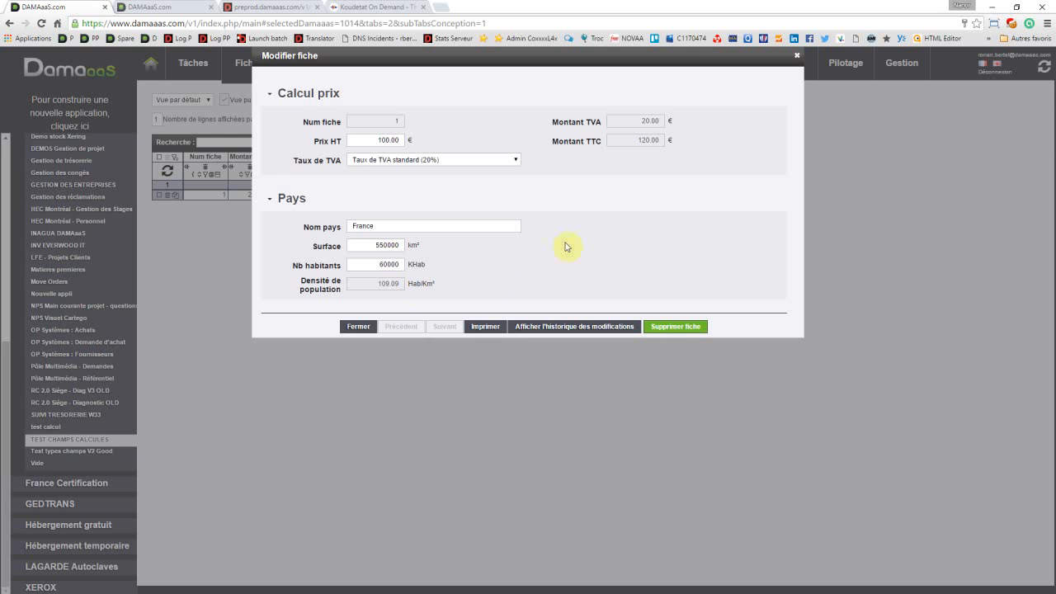
pyautogui.click(367, 327)
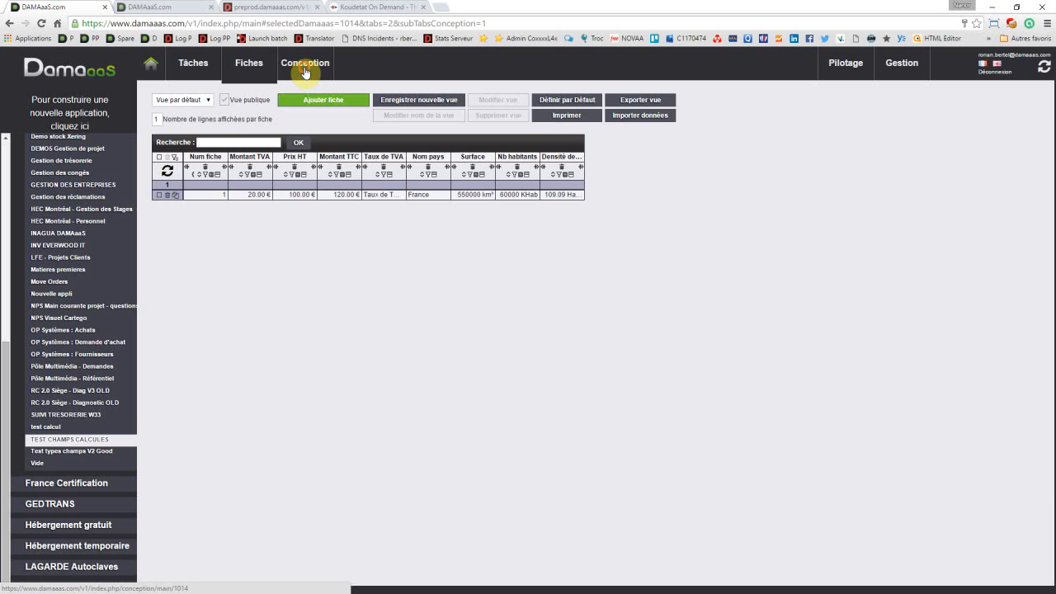
# Step: Return to the design of the TEST CHAMPS CALCULES application
pyautogui.click(305, 66)
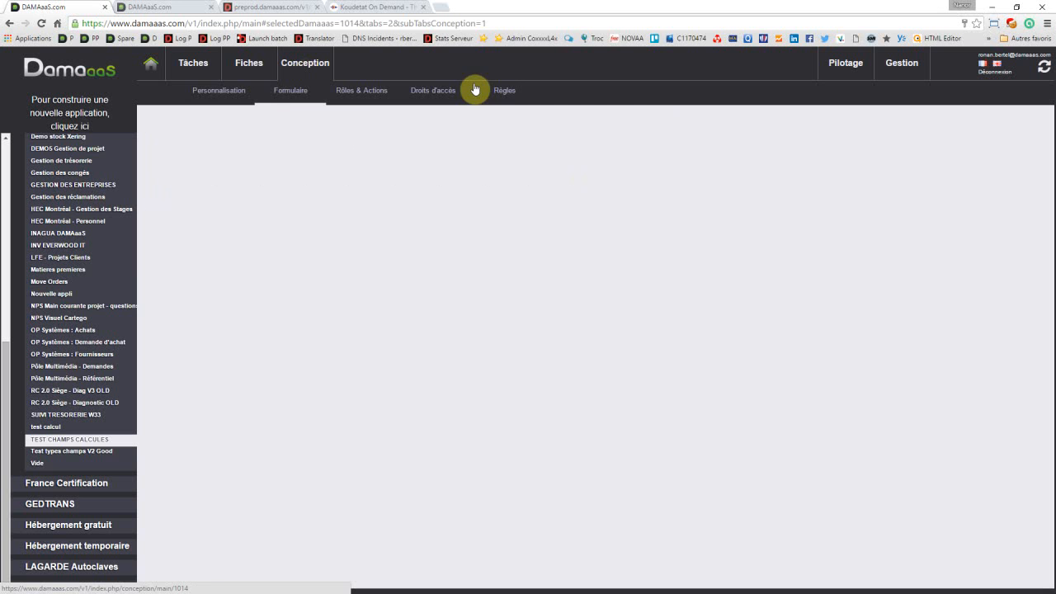
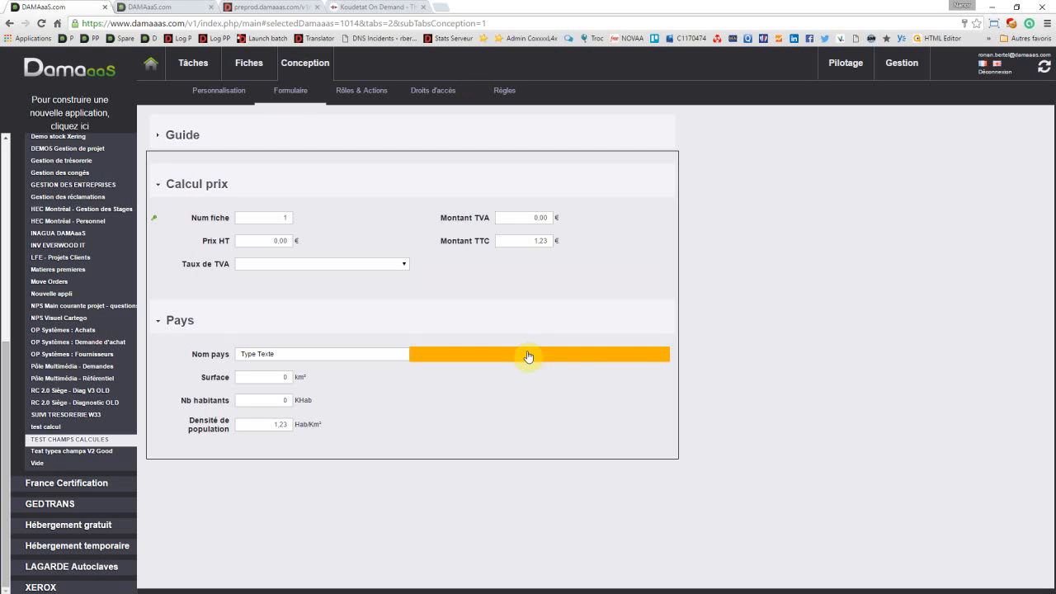
# Step: Add a new Texte field named Catégorie pays beside Nom pays in the Pays group and make it calculated
pyautogui.click(528, 354)
pyautogui.click(576, 357)
pyautogui.click(578, 358)
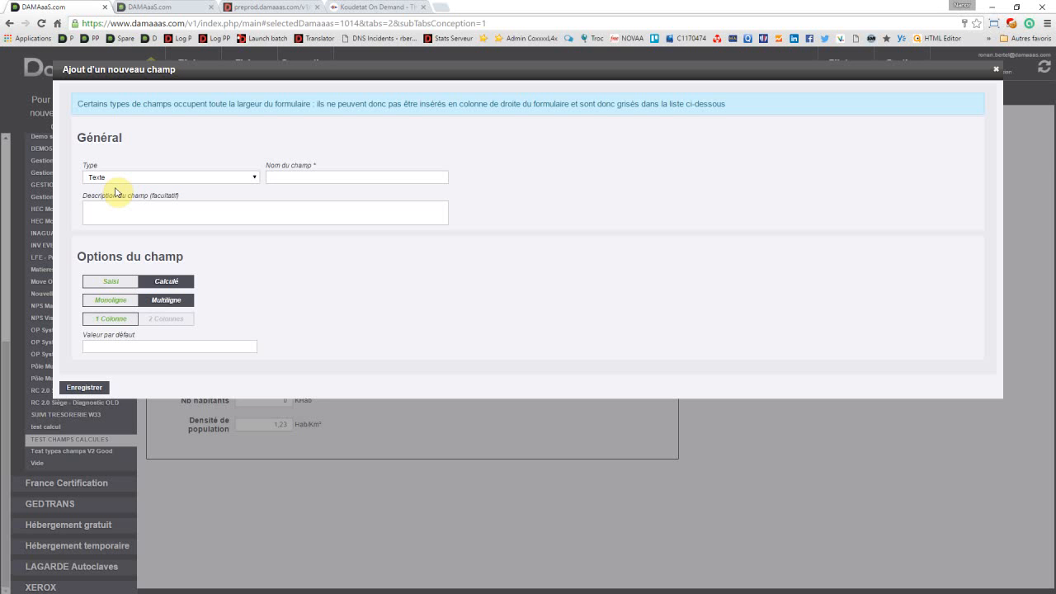
pyautogui.click(296, 175)
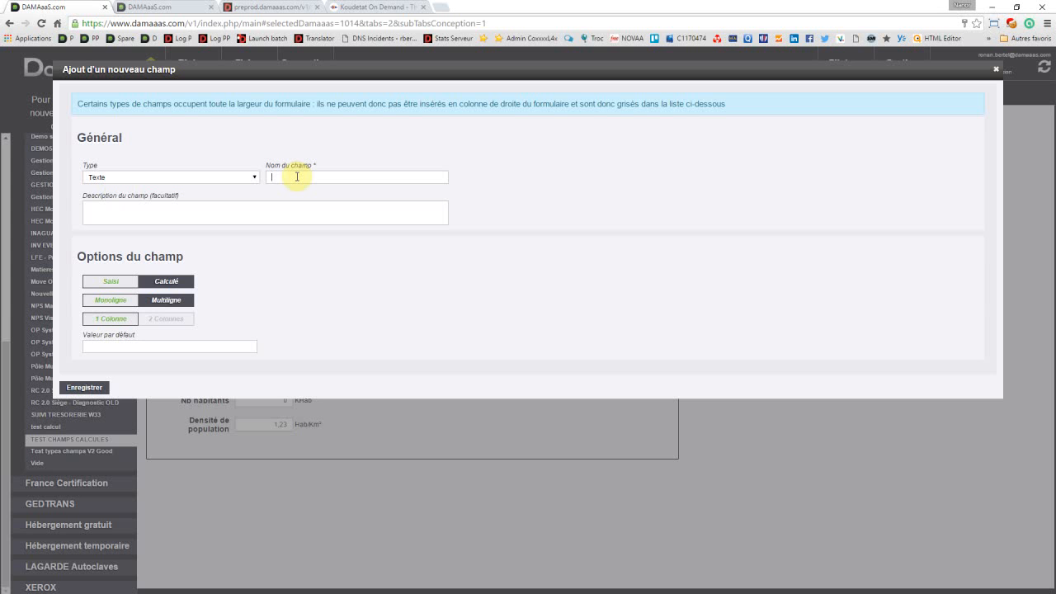
pyautogui.write('Ca')
pyautogui.write('teg')
pyautogui.write('orie p')
pyautogui.write('ays')
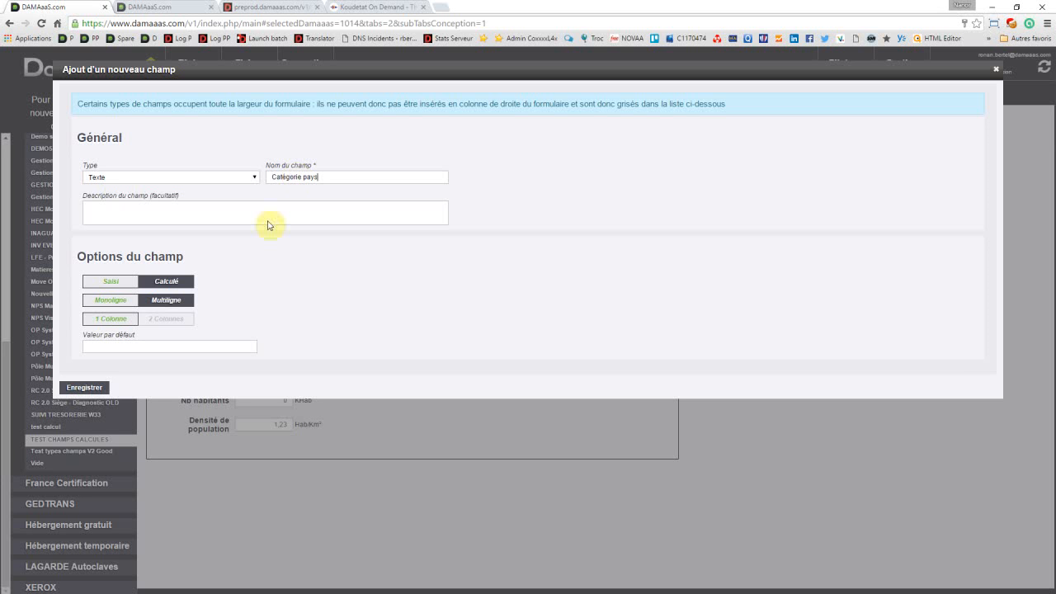
pyautogui.click(201, 217)
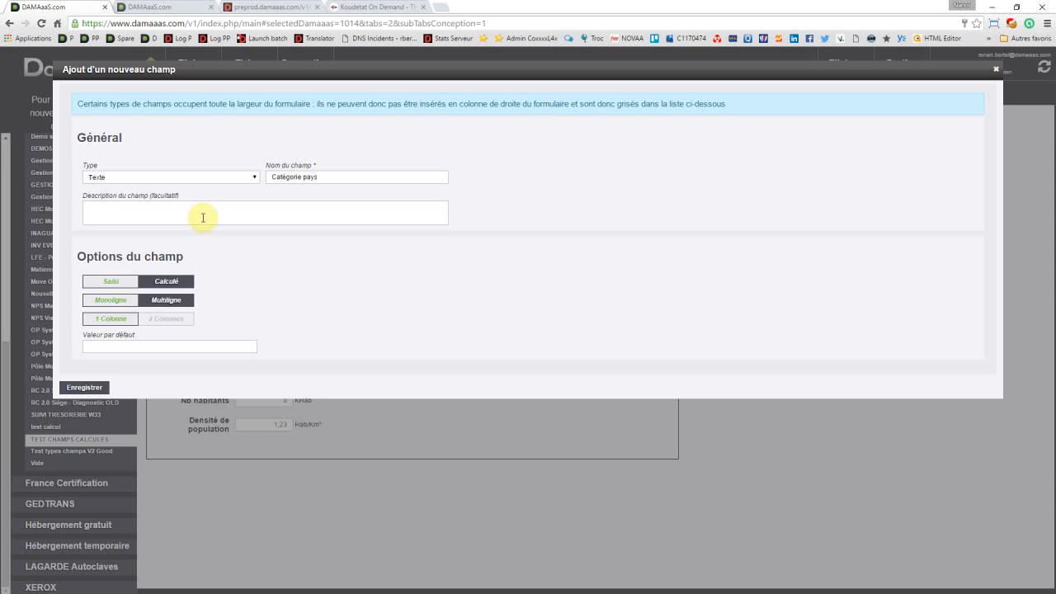
pyautogui.click(164, 282)
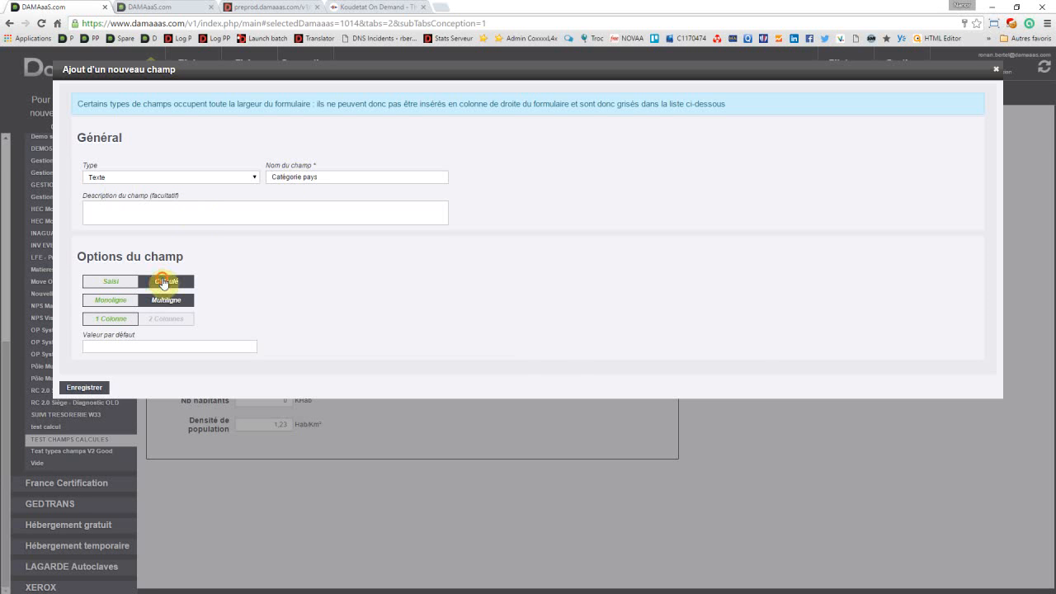
# Step: Choose Surface as the field to reference and start the calculation formula with an SI function
pyautogui.click(561, 284)
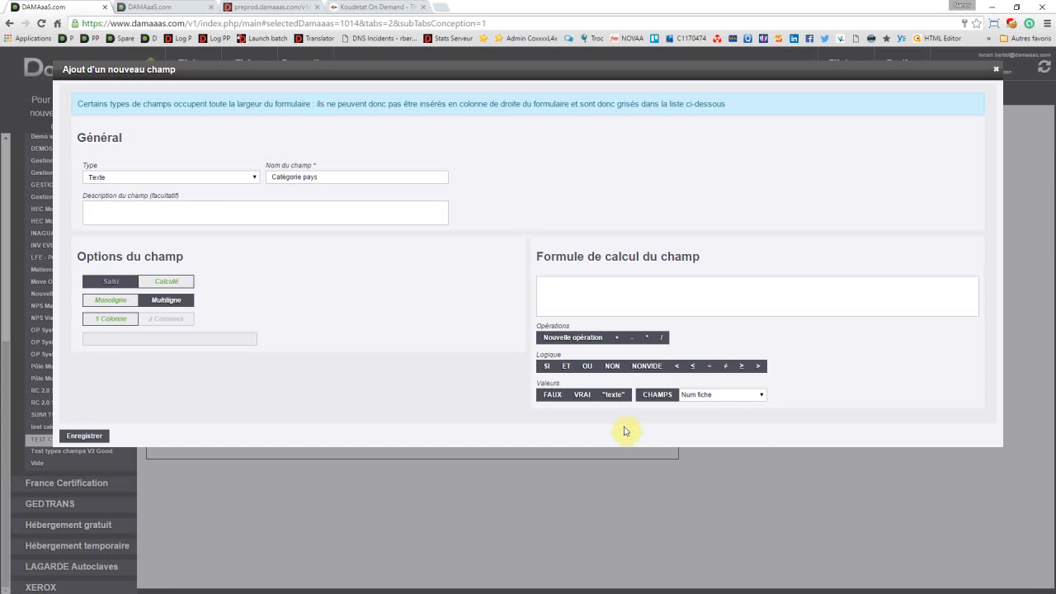
pyautogui.click(703, 395)
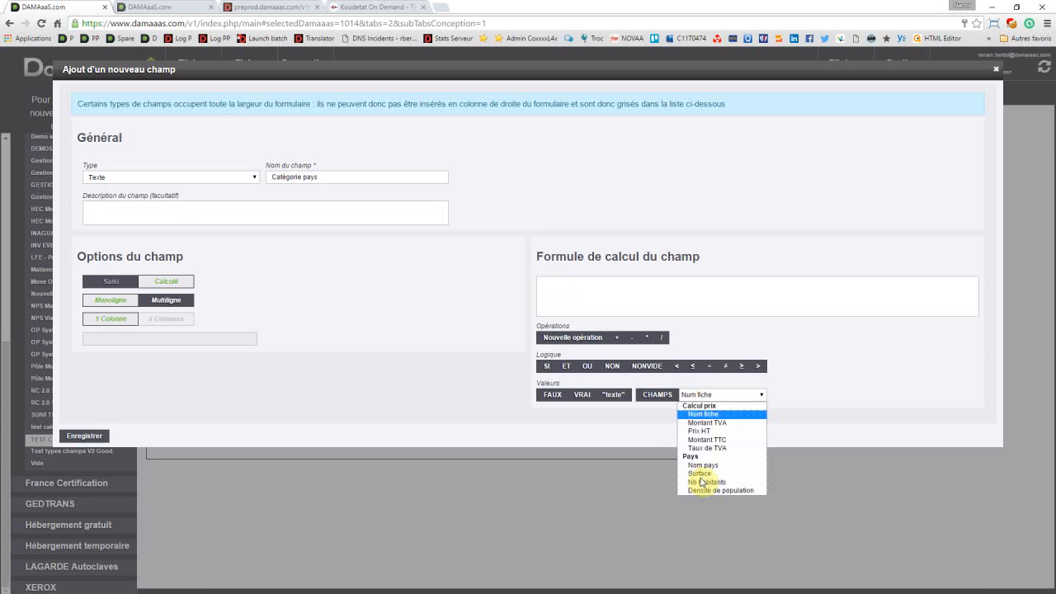
pyautogui.click(701, 475)
pyautogui.click(701, 476)
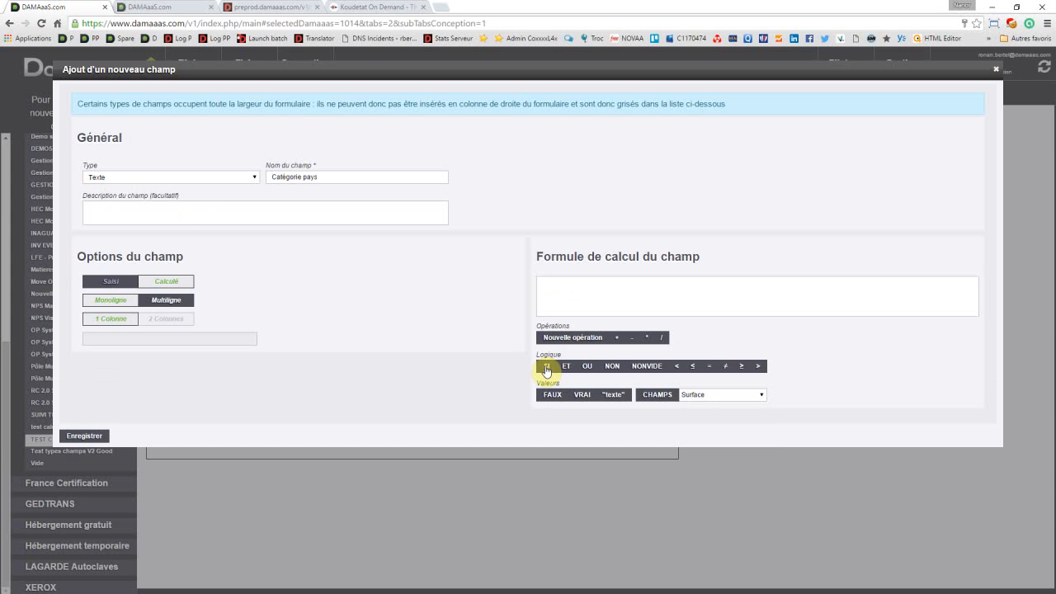
pyautogui.click(546, 368)
pyautogui.click(546, 368)
pyautogui.click(660, 399)
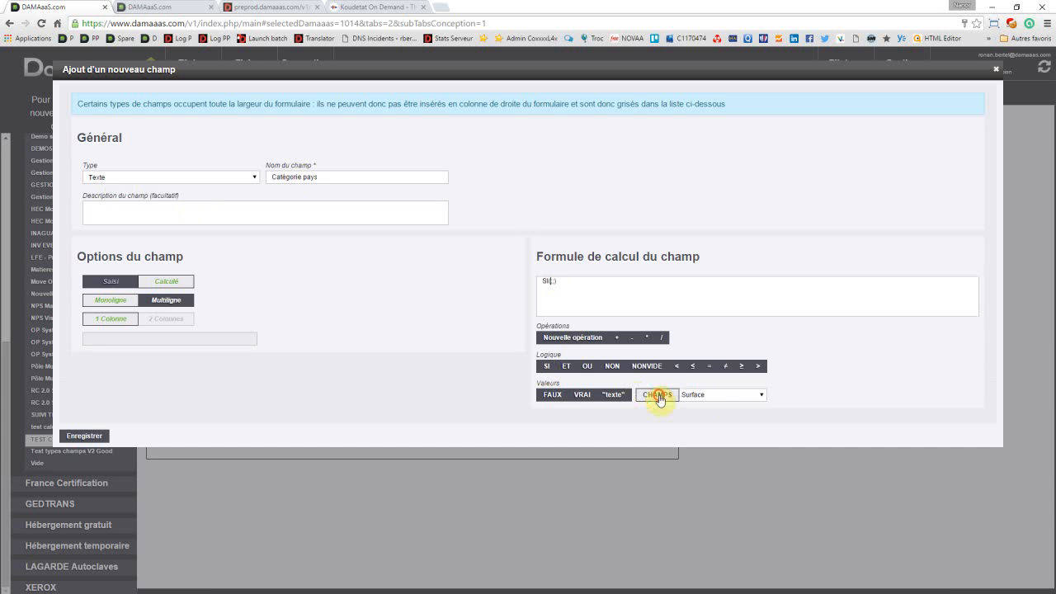
pyautogui.click(577, 282)
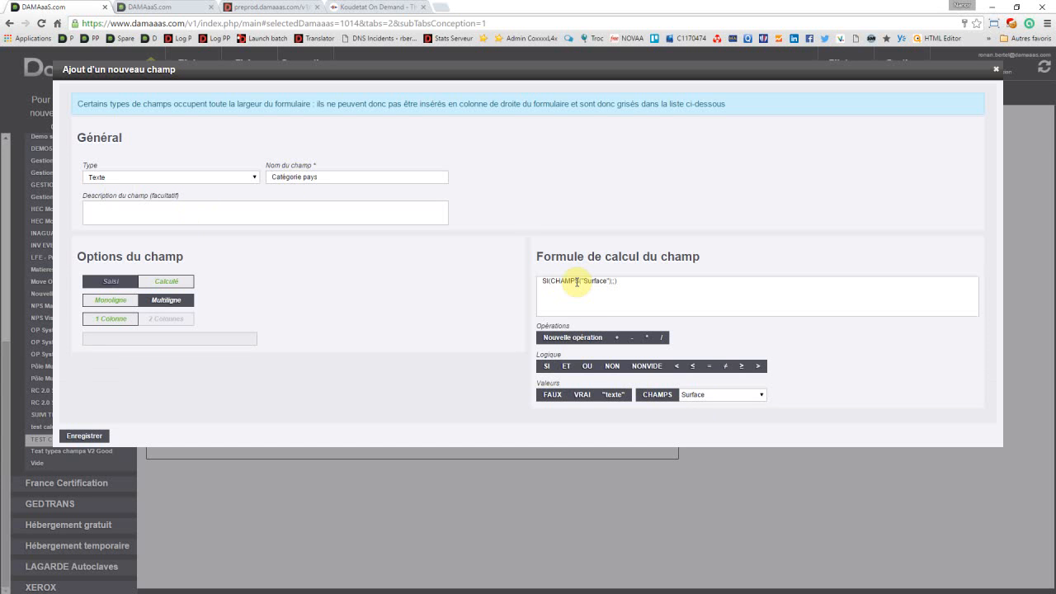
pyautogui.click(550, 280)
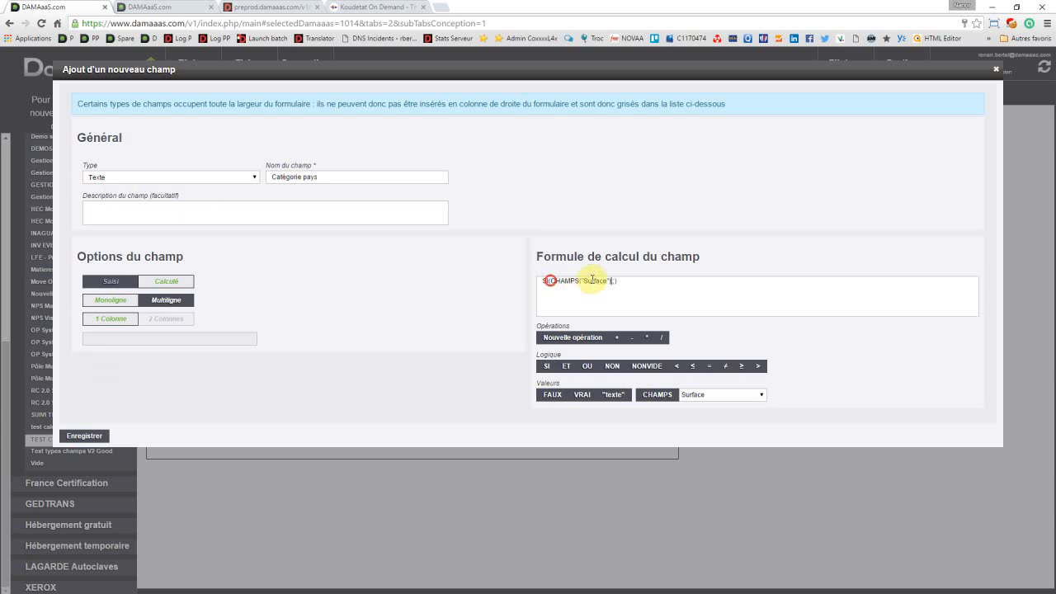
pyautogui.moveTo(592, 281); pyautogui.dragTo(612, 280)
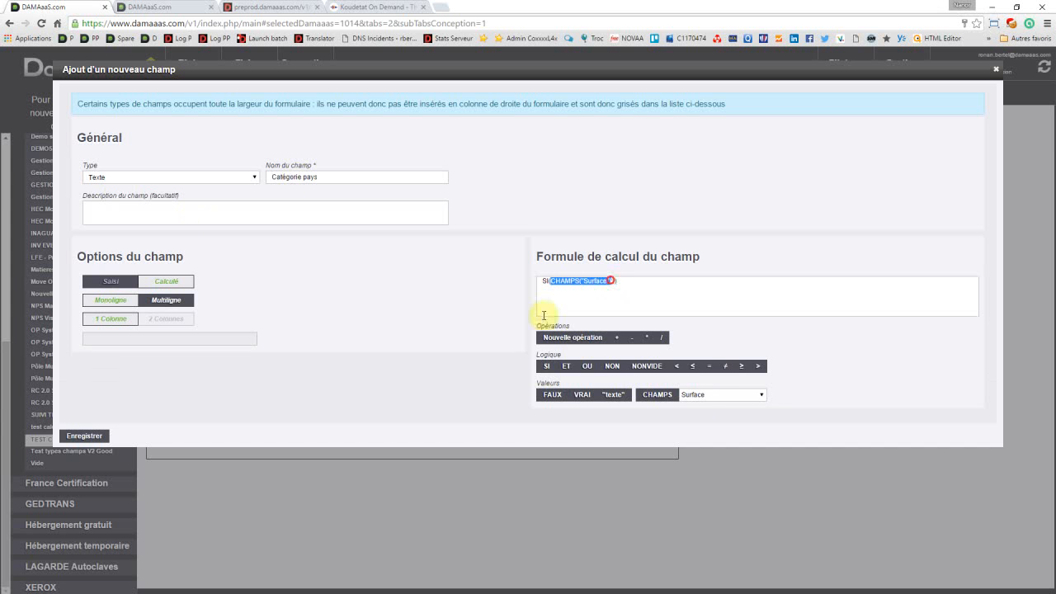
pyautogui.press('BackSpace')
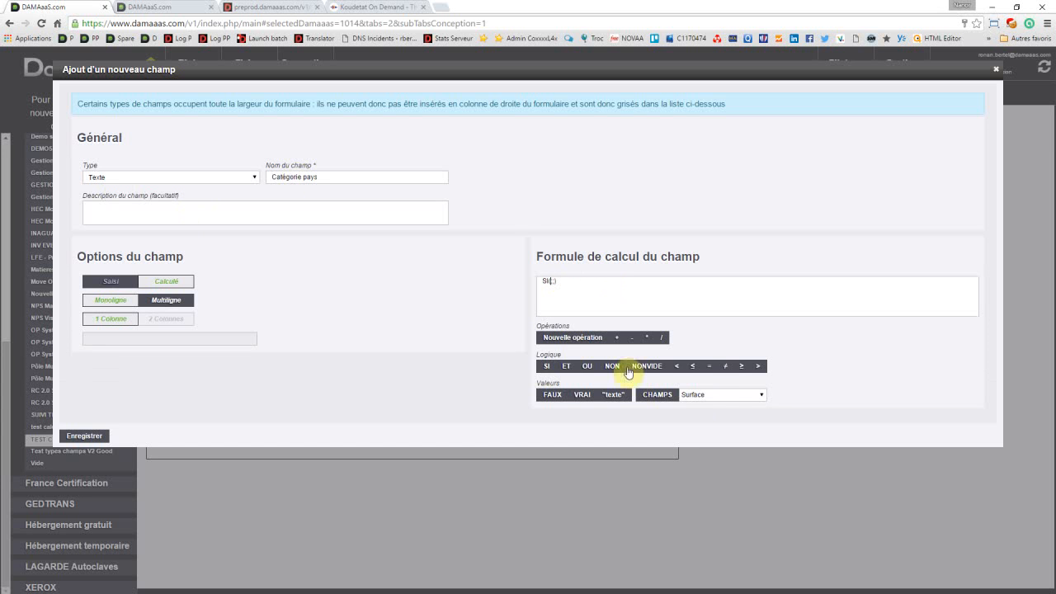
# Step: Set the SI condition to INFEGAL(CHAMPS("Surface");100000)
pyautogui.click(691, 366)
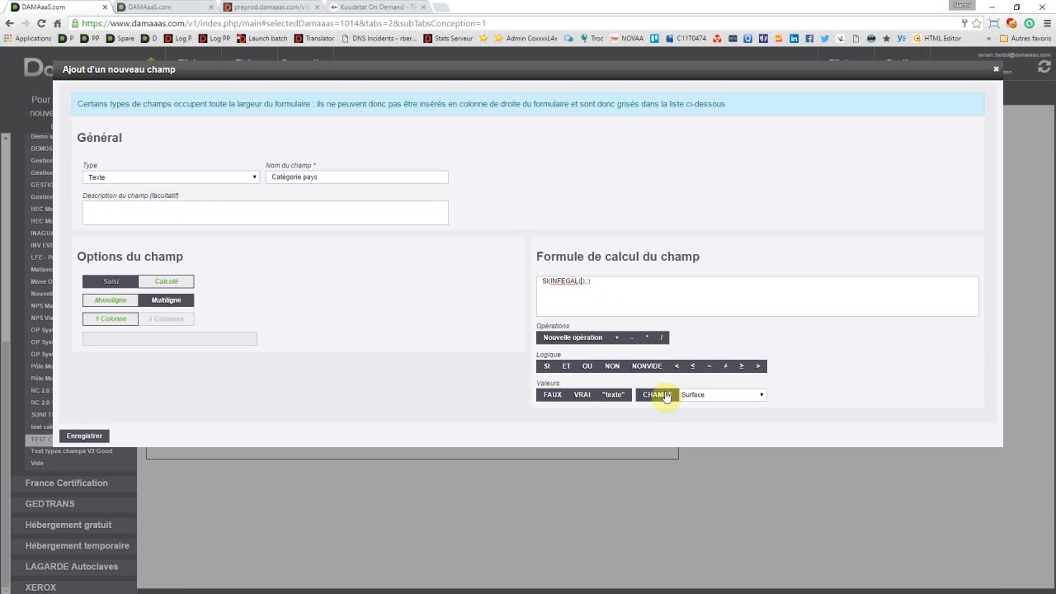
pyautogui.click(664, 394)
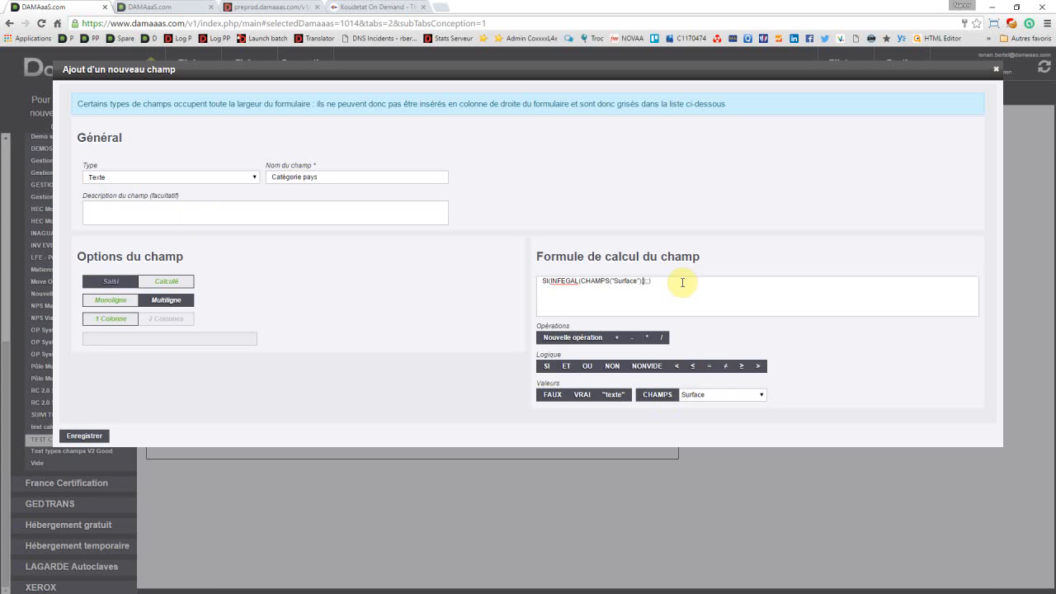
pyautogui.write('100000')
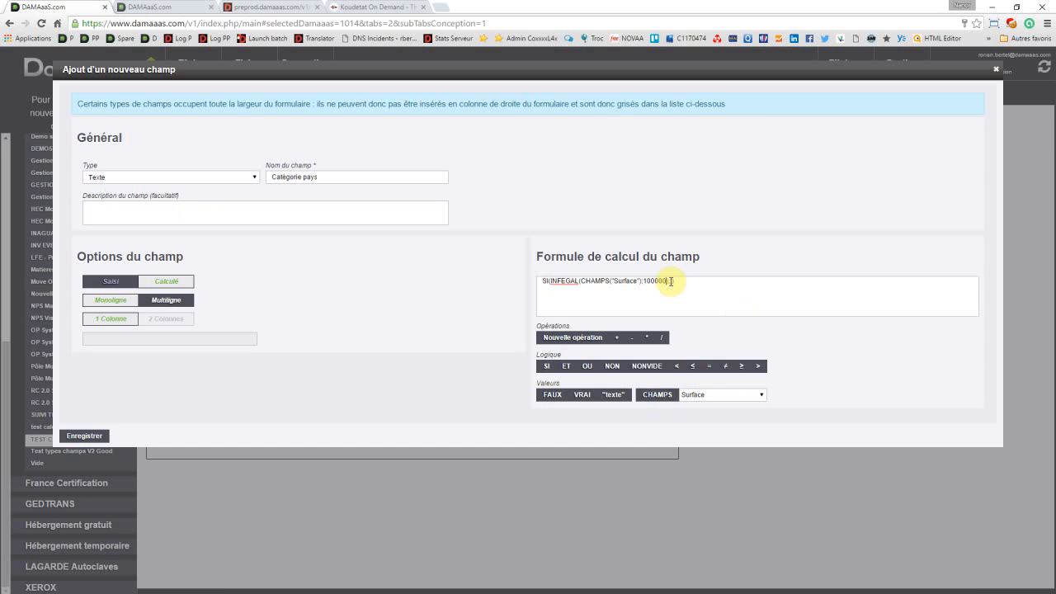
# Step: Enter "Très petit" as the result when the first SI condition is true
pyautogui.click(670, 282)
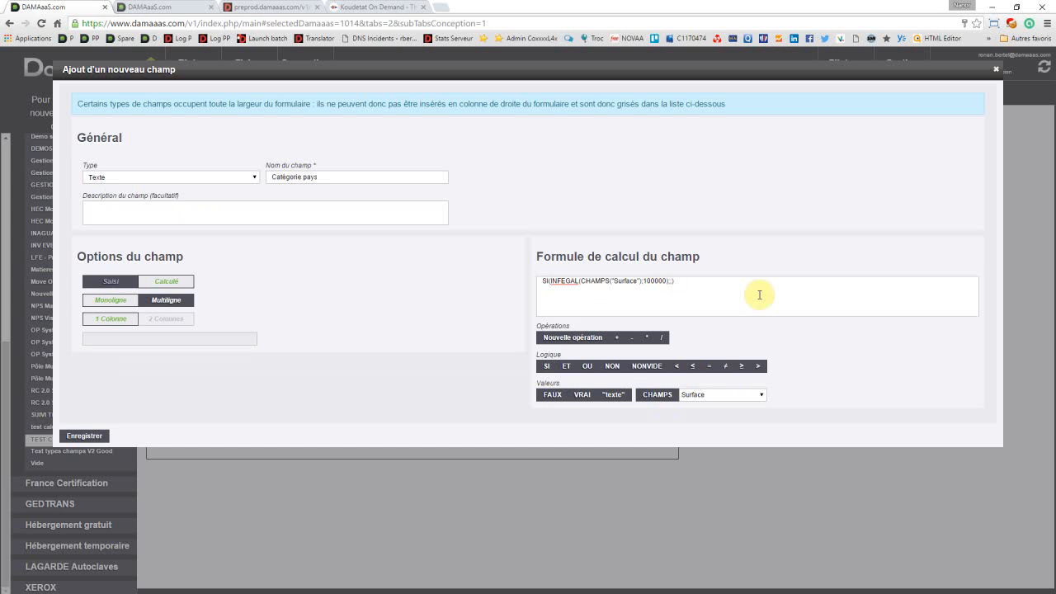
pyautogui.write('");100000);"Très petit')
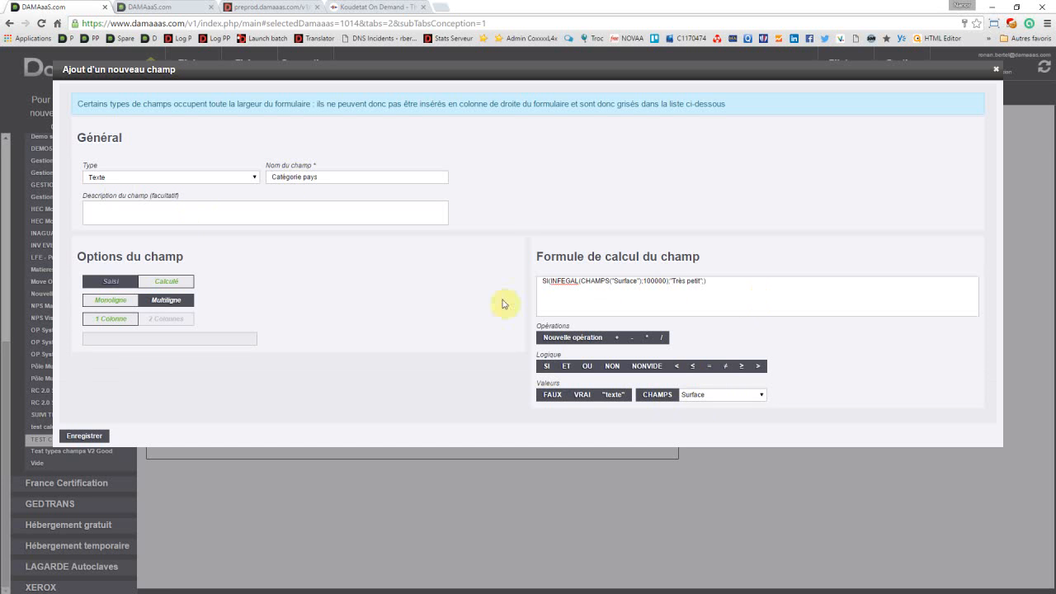
# Step: Copy the SI condition on Surface into the formula's else part as a nested SI and set its threshold to 300000
pyautogui.doubleClick(566, 281)
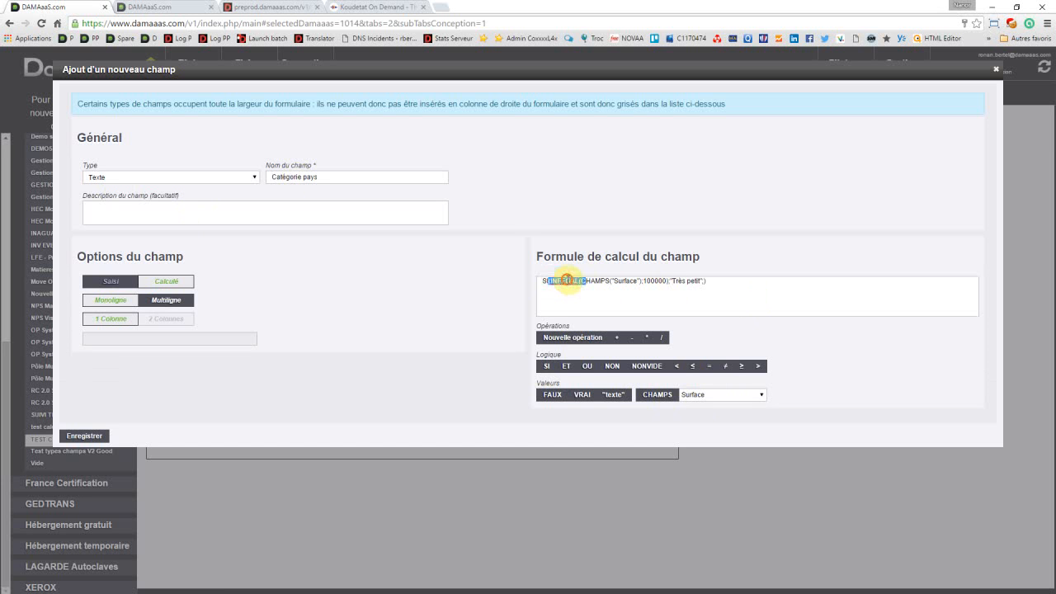
pyautogui.click(552, 281)
pyautogui.moveTo(552, 281); pyautogui.dragTo(667, 278)
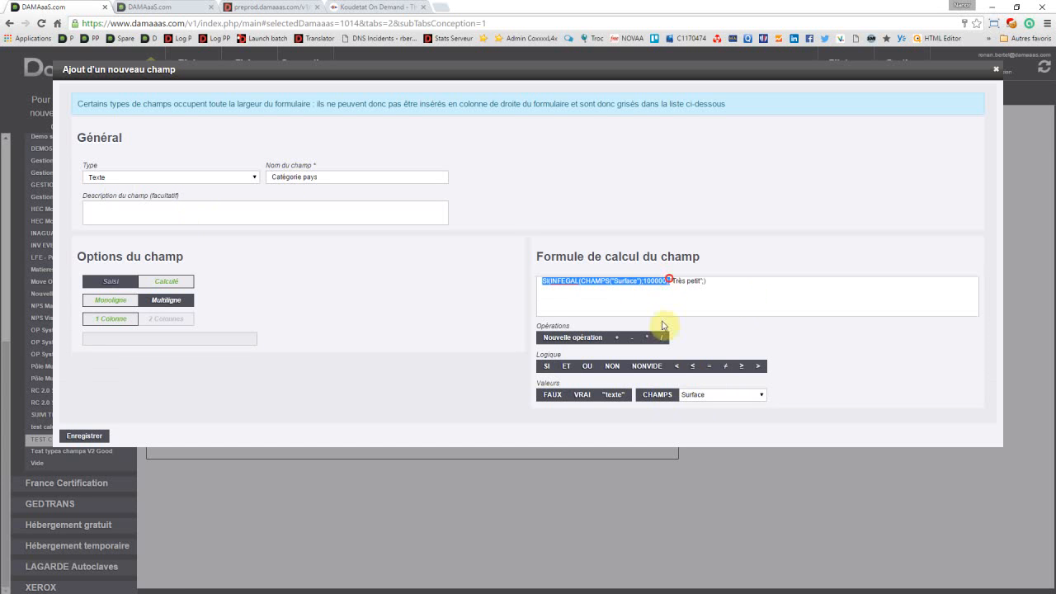
pyautogui.click(704, 281)
pyautogui.write('SI(INFEGAL(CHAMPS("Surface");100000)')
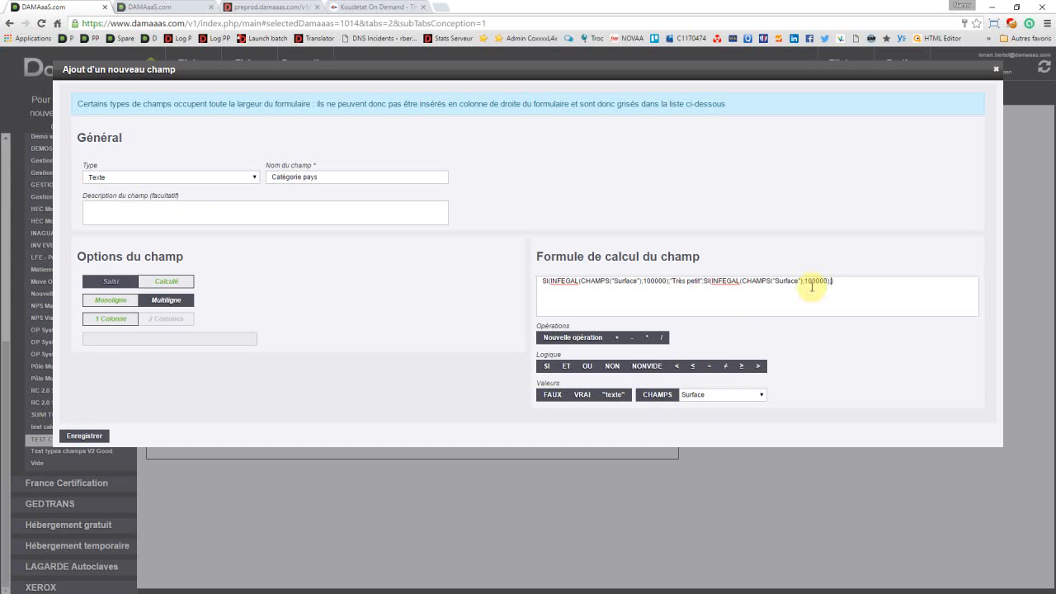
pyautogui.click(806, 282)
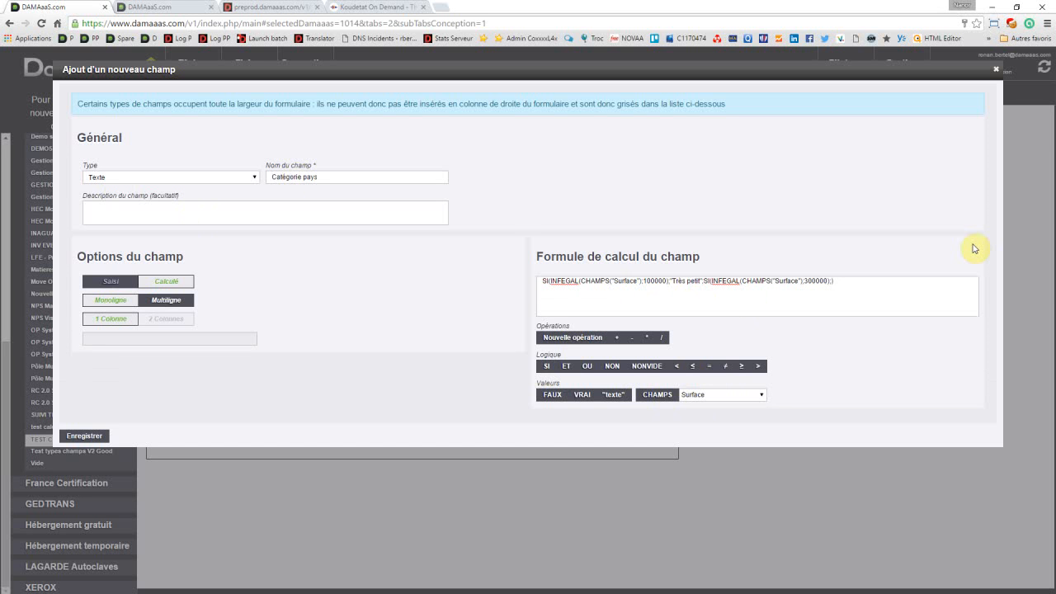
# Step: Enter "Petit" as the result of the second SI condition
pyautogui.write('"Petit"')
# Step: Paste a third nested SI condition on Surface after "Petit" and put each SI on its own line
pyautogui.write(';SI(INFEGAL(CHAMPS("Surface");100000);')
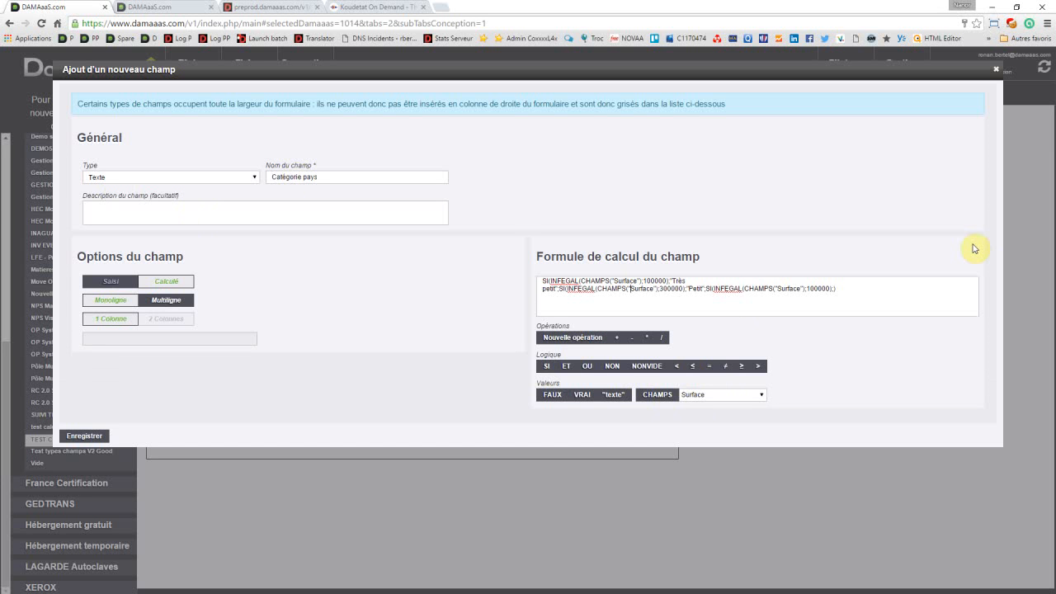
pyautogui.hotkey('ctrl', 'Left')
pyautogui.hotkey('ctrl', 'Left')
pyautogui.hotkey('ctrl', 'Left')
pyautogui.press('Return')
pyautogui.press('Right')
pyautogui.press('Right')
pyautogui.press('Right')
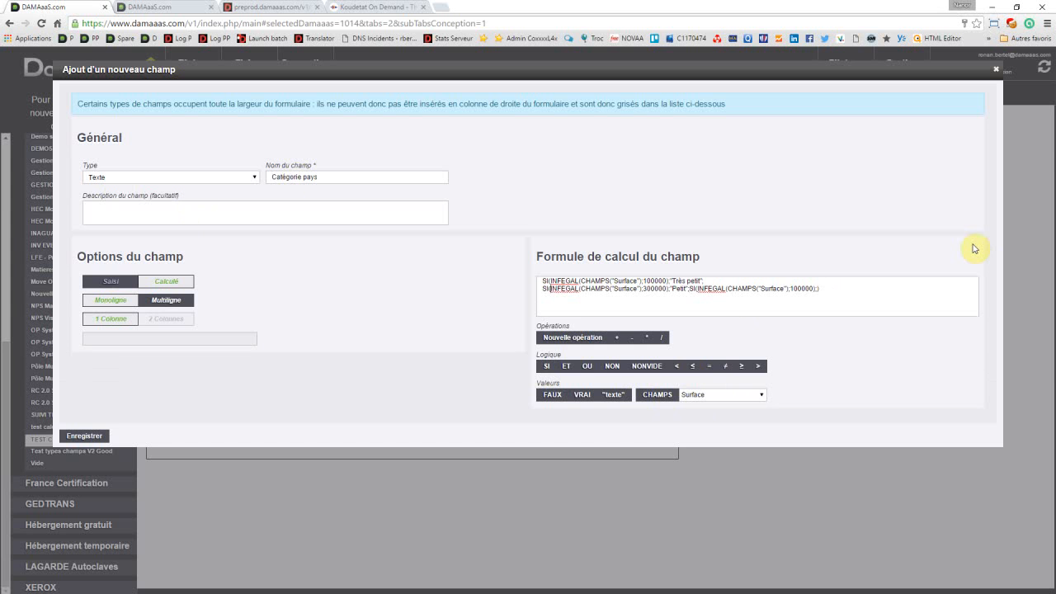
pyautogui.press('Return')
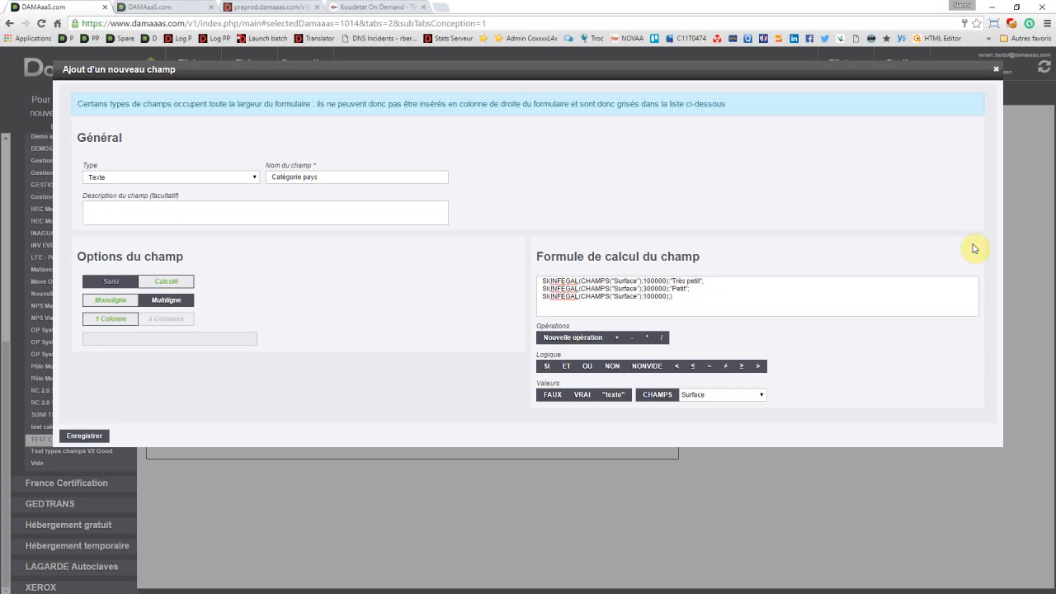
# Step: Set the third SI condition's threshold to 1000000 and its result to "Grand"
pyautogui.hotkey('shift', 'Right')
pyautogui.press('Right')
pyautogui.write(';')
pyautogui.write('"F')
pyautogui.press('BackSpace')
pyautogui.write('Grandes')
pyautogui.press('BackSpace')
pyautogui.press('BackSpace')
pyautogui.write('")')
# Step: Add a fourth nested SI on its own line with the condition SUPERIEUR(CHAMPS("Surface");1000000)
pyautogui.write('SI(INFEGAL(CHAMPS("Surface");100000);')
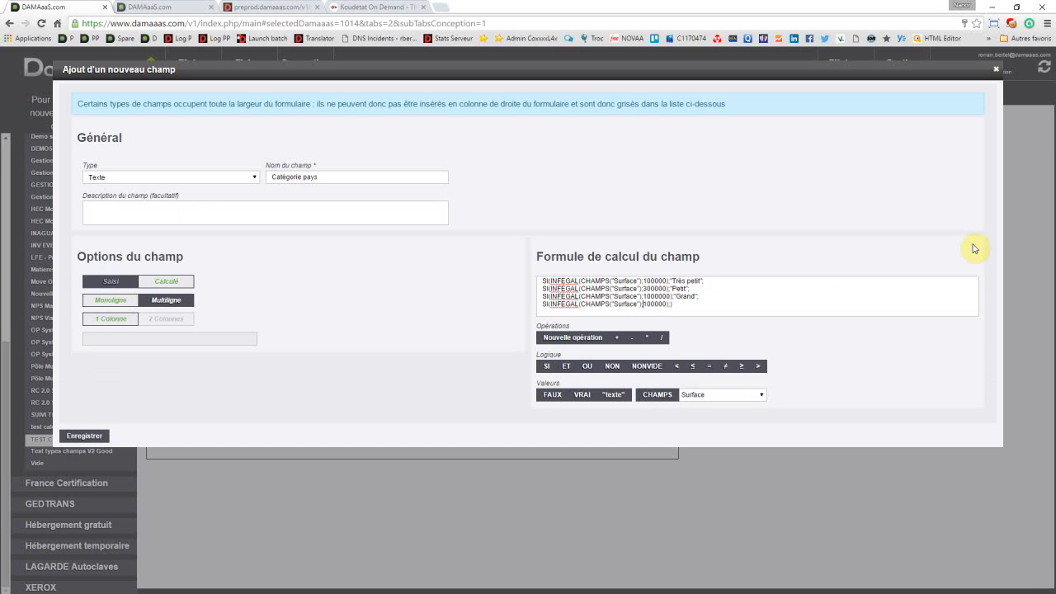
pyautogui.hotkey('shift', 'End')
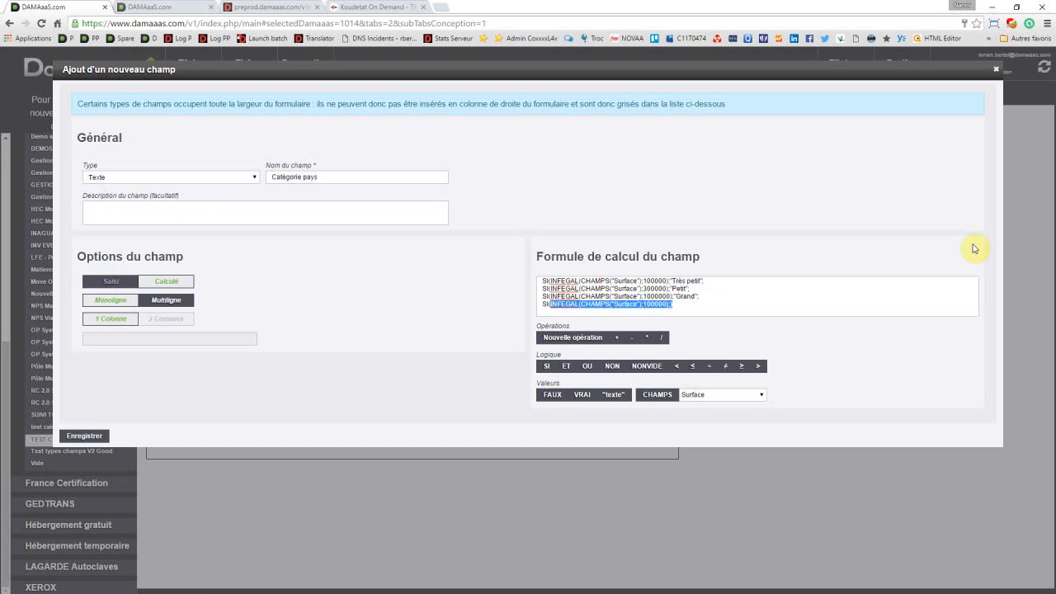
pyautogui.press('BackSpace')
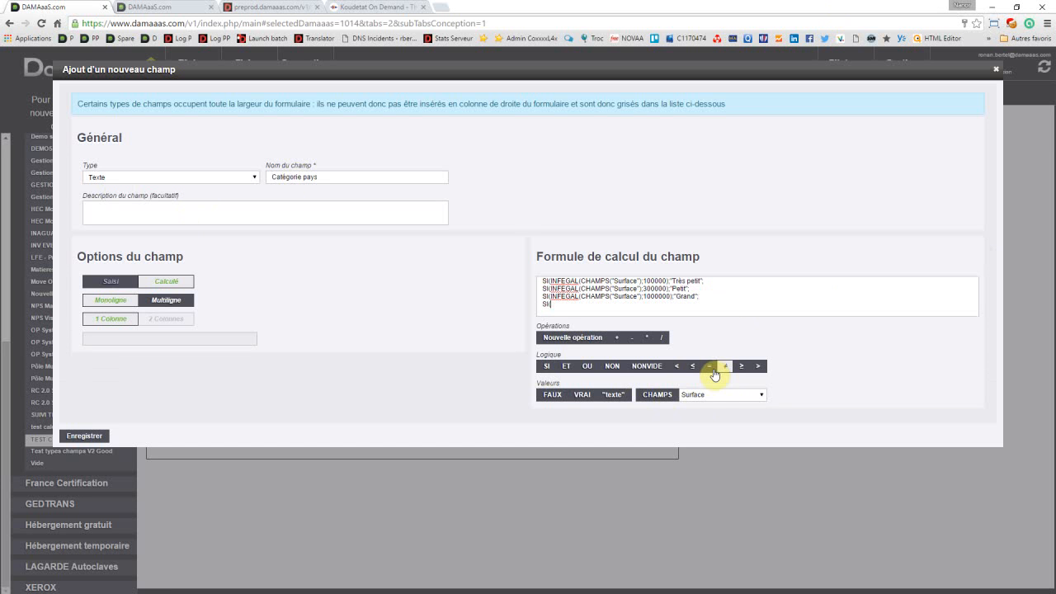
pyautogui.click(757, 366)
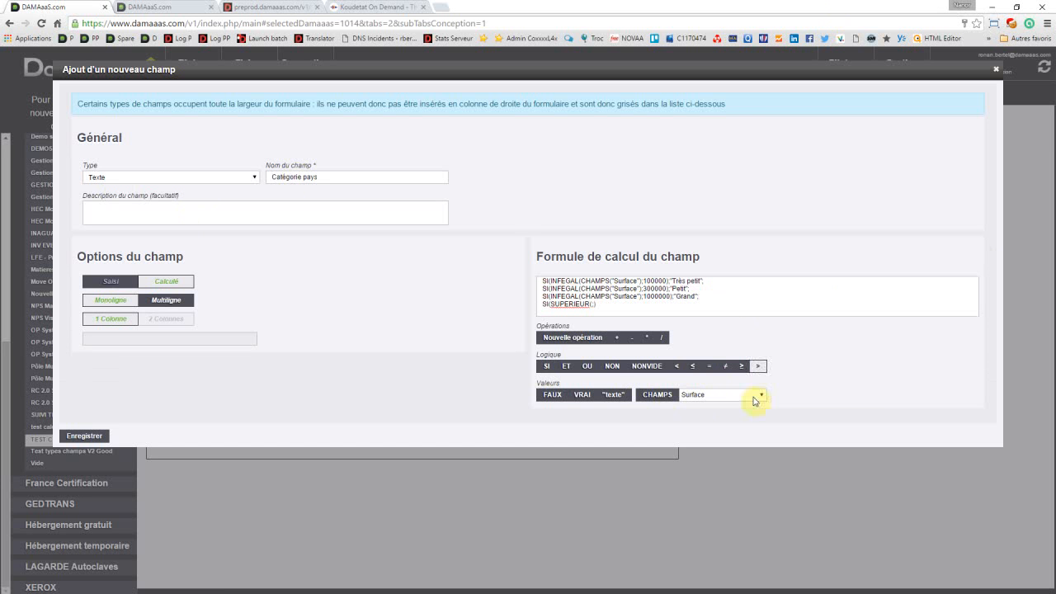
pyautogui.click(667, 398)
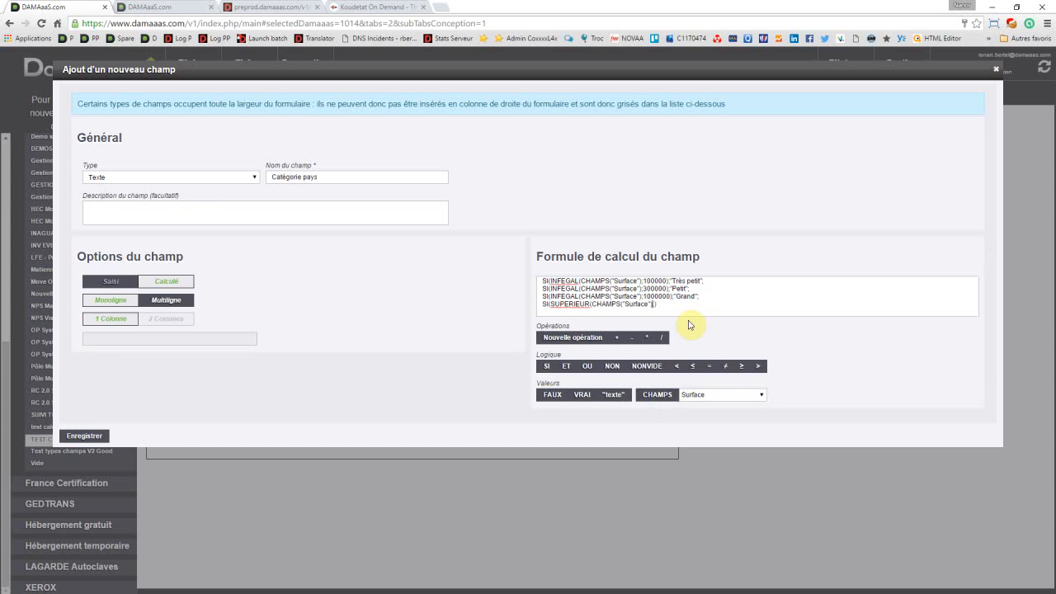
pyautogui.write('1000000);"Très grand";"')
# Step: Complete the fourth SI with "Très grand" and an empty text otherwise, close all parentheses, and save the Catégorie pays field
pyautogui.write(')))')
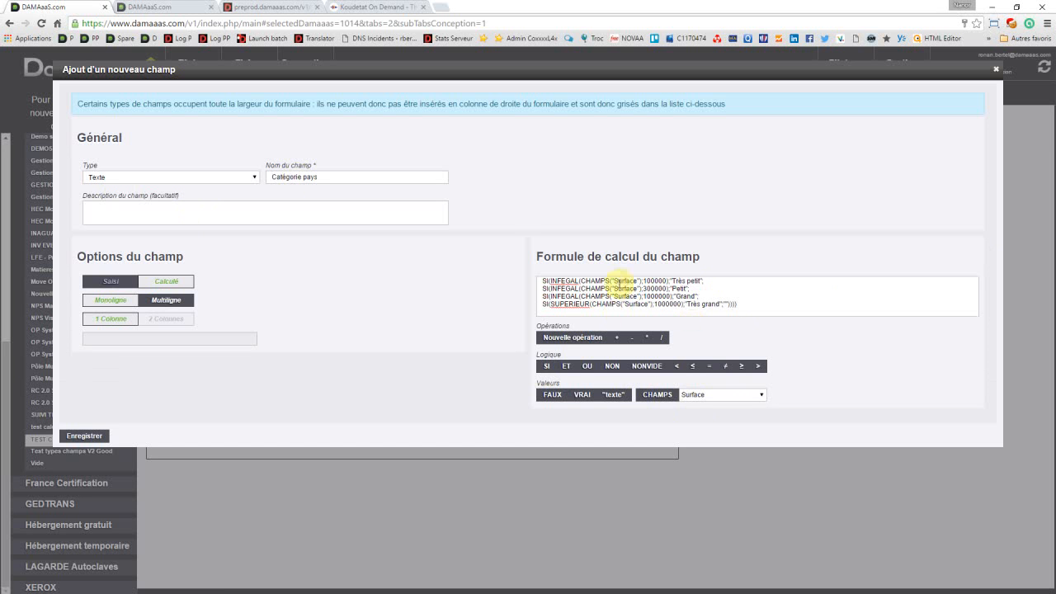
pyautogui.click(88, 437)
pyautogui.click(87, 436)
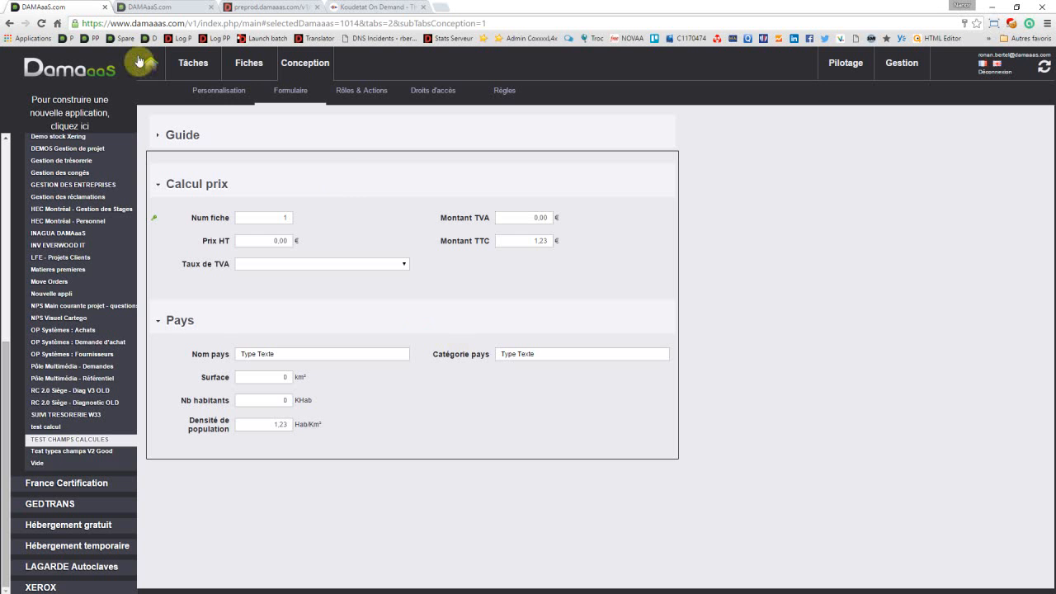
# Step: Open the France record for editing, set its Surface to 250000 km², and save it
pyautogui.click(246, 70)
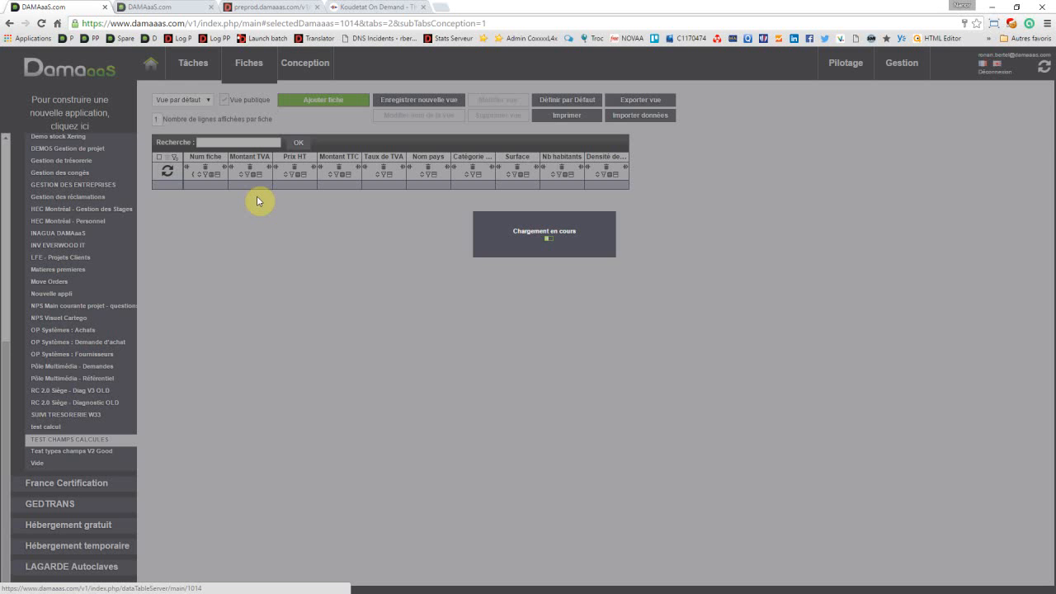
pyautogui.click(256, 196)
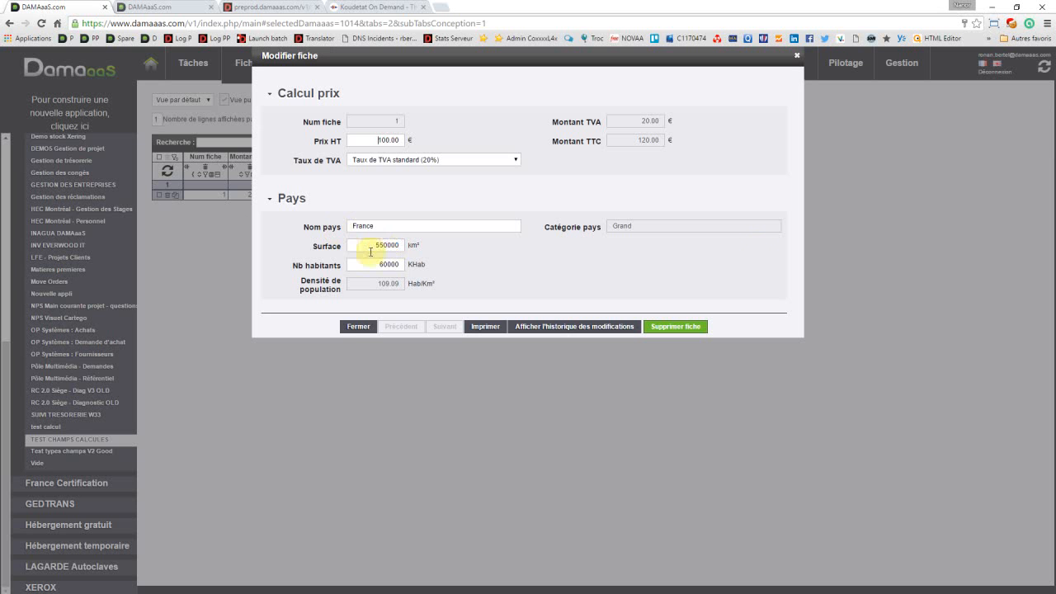
pyautogui.doubleClick(364, 245)
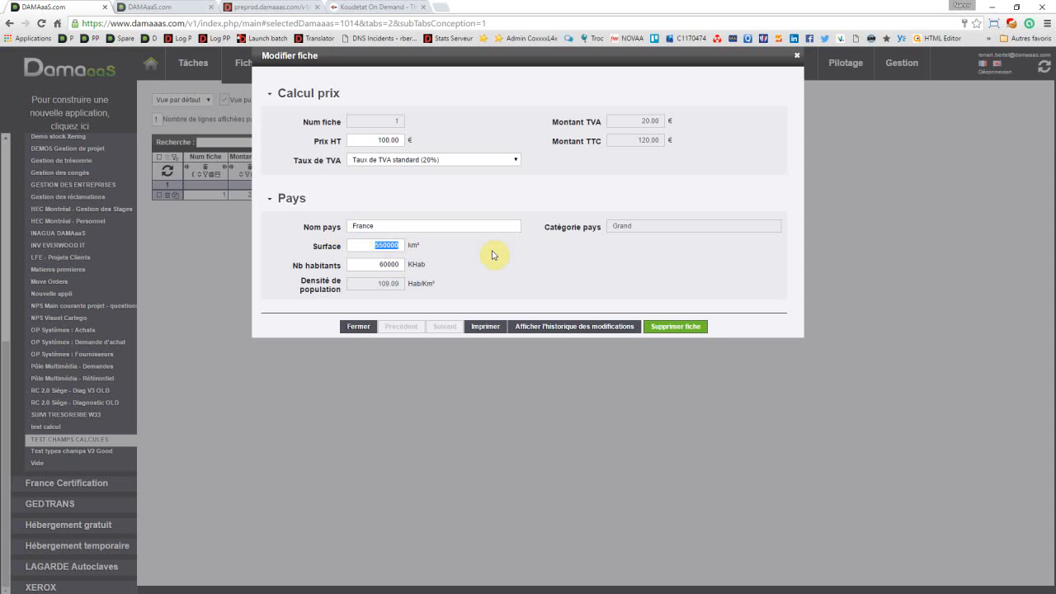
pyautogui.write('25000')
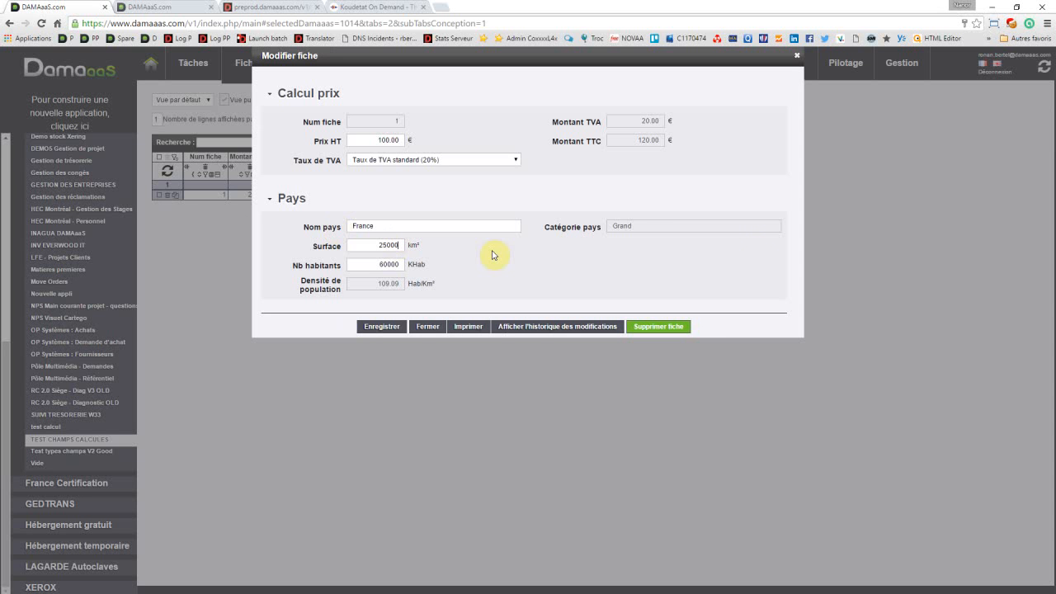
pyautogui.write('0')
pyautogui.click(379, 325)
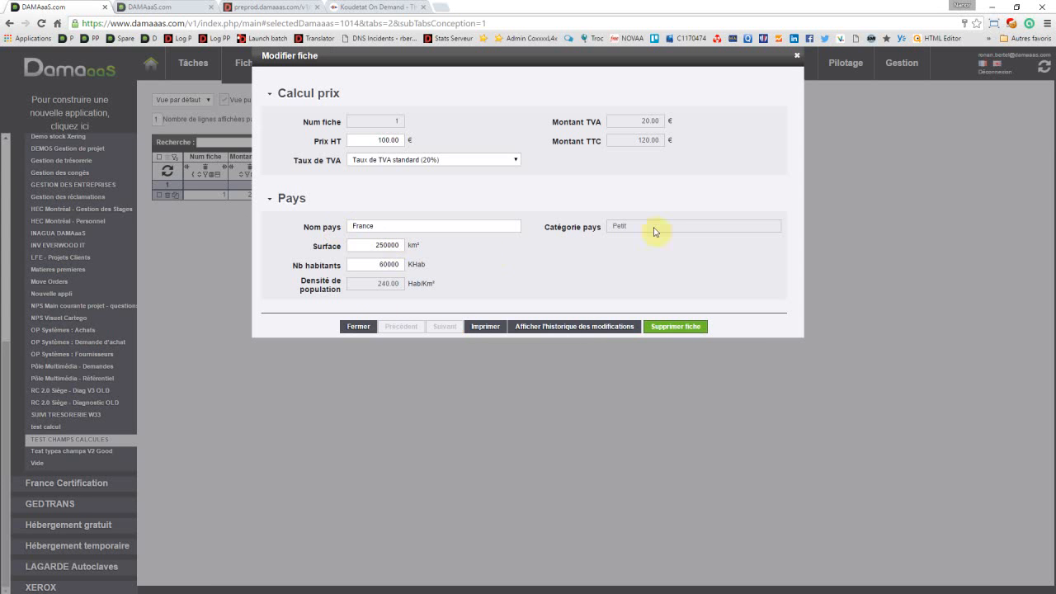
# Step: Set the France record's Surface to 1200000 km², save it, check the Catégorie pays value, and close the record
pyautogui.doubleClick(371, 245)
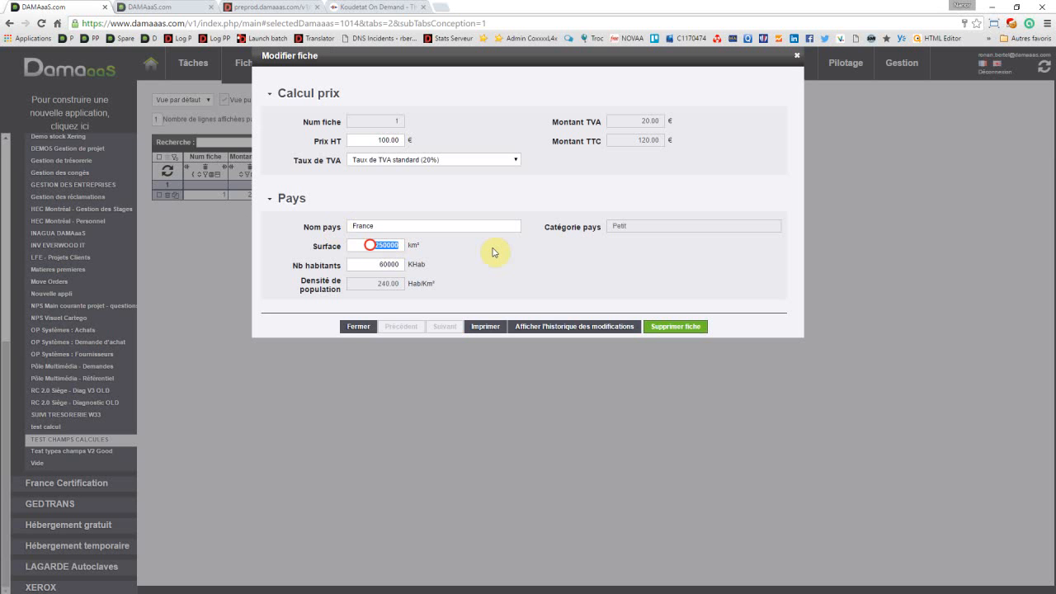
pyautogui.write('1200')
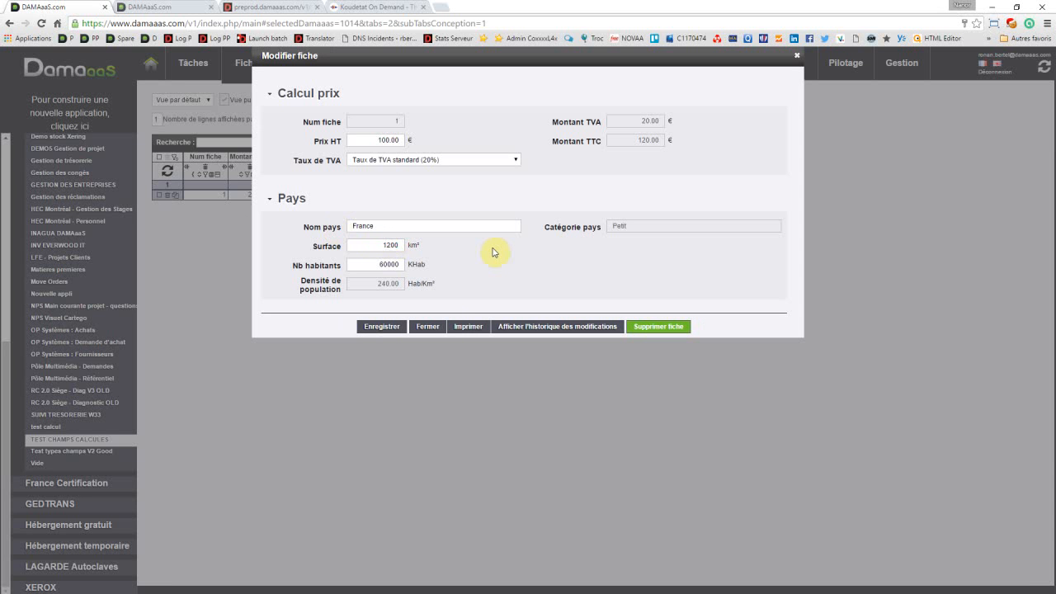
pyautogui.write('000')
pyautogui.click(389, 329)
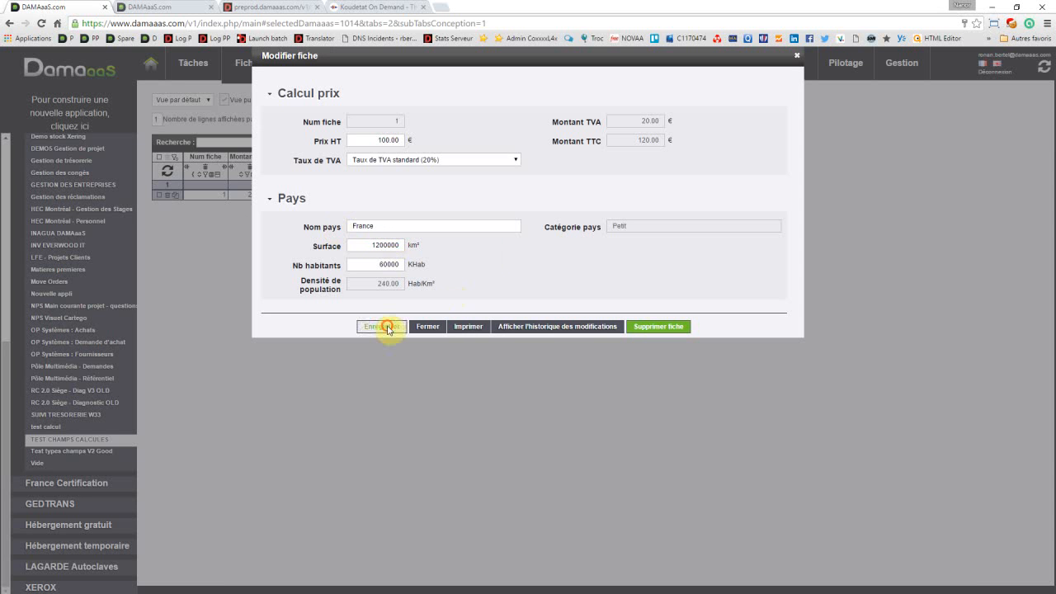
pyautogui.click(620, 229)
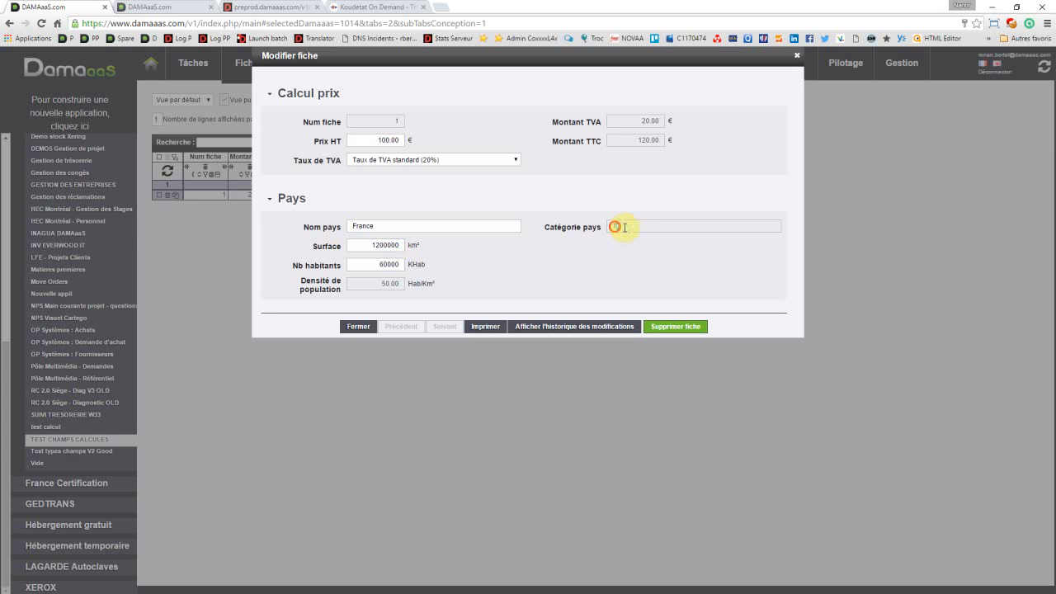
pyautogui.moveTo(614, 227); pyautogui.dragTo(629, 231)
pyautogui.click(630, 230)
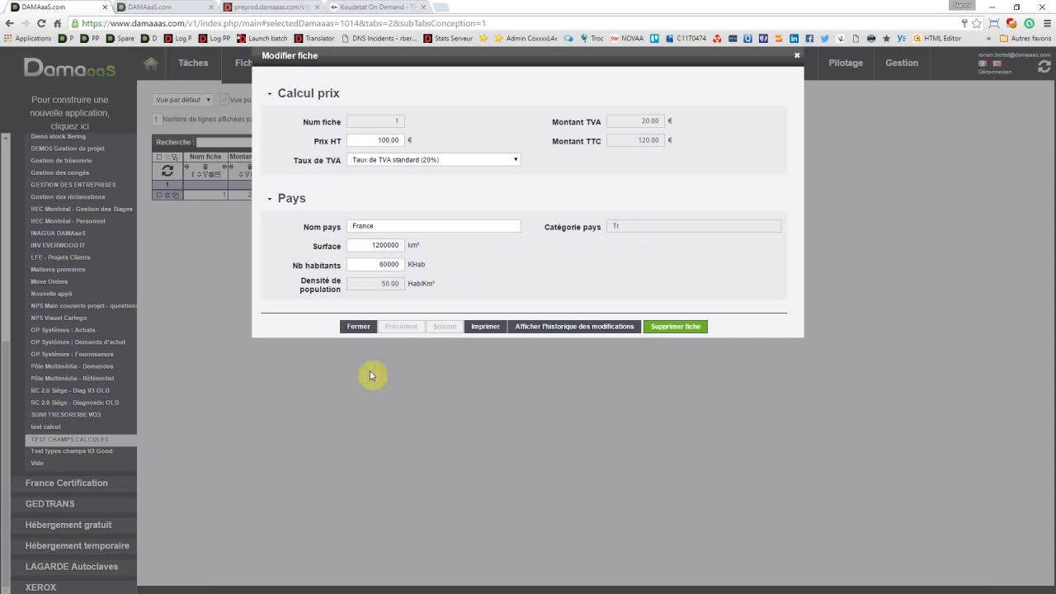
pyautogui.click(360, 331)
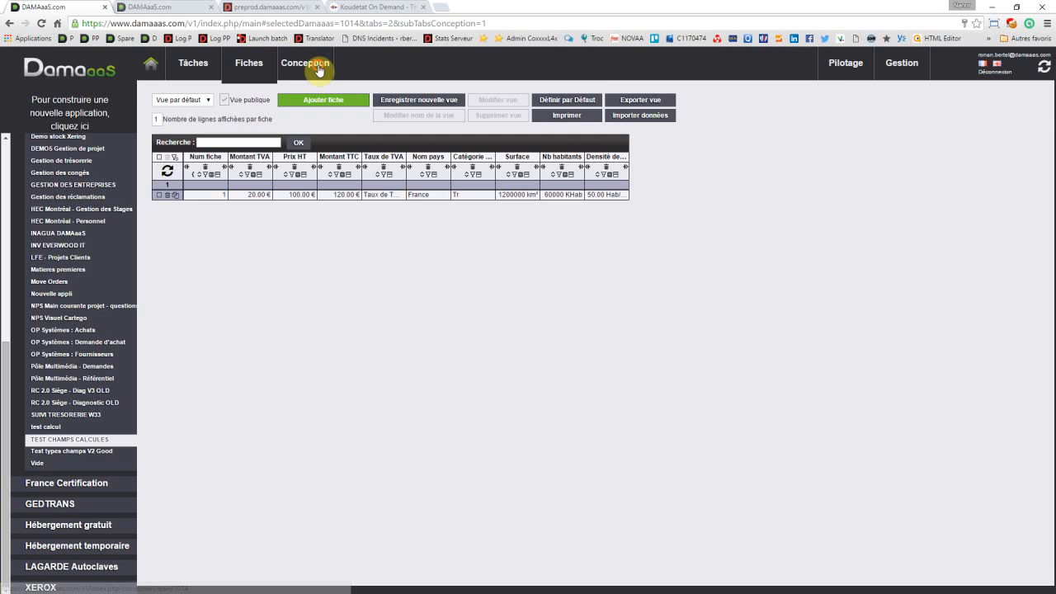
# Step: In the Catégorie pays formula, replace the accented "Très grand" with "Tres grand" and save the field
pyautogui.click(318, 71)
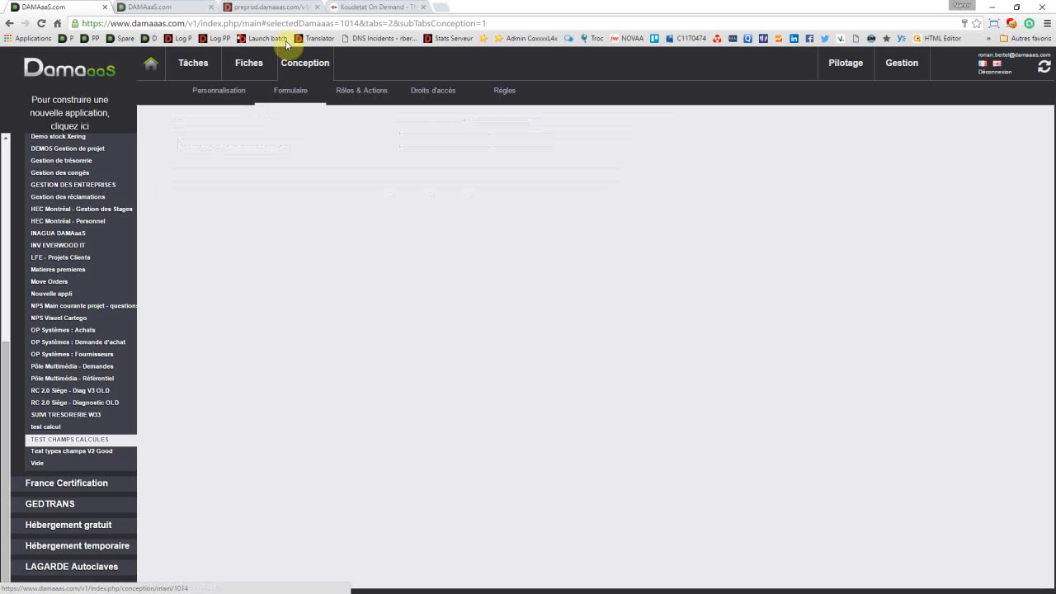
pyautogui.moveTo(418, 361)
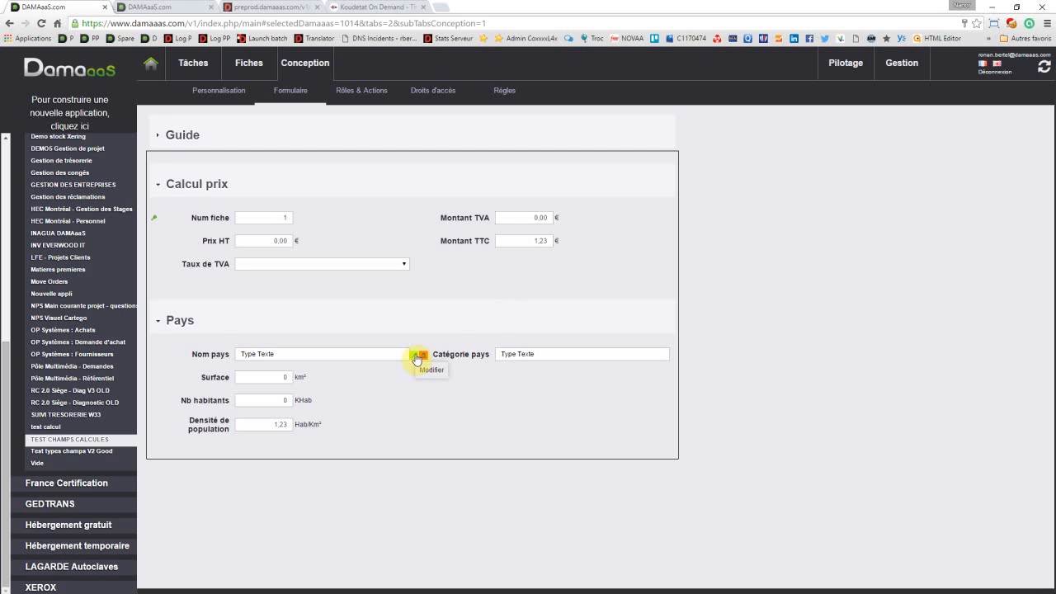
pyautogui.click(417, 360)
pyautogui.click(692, 280)
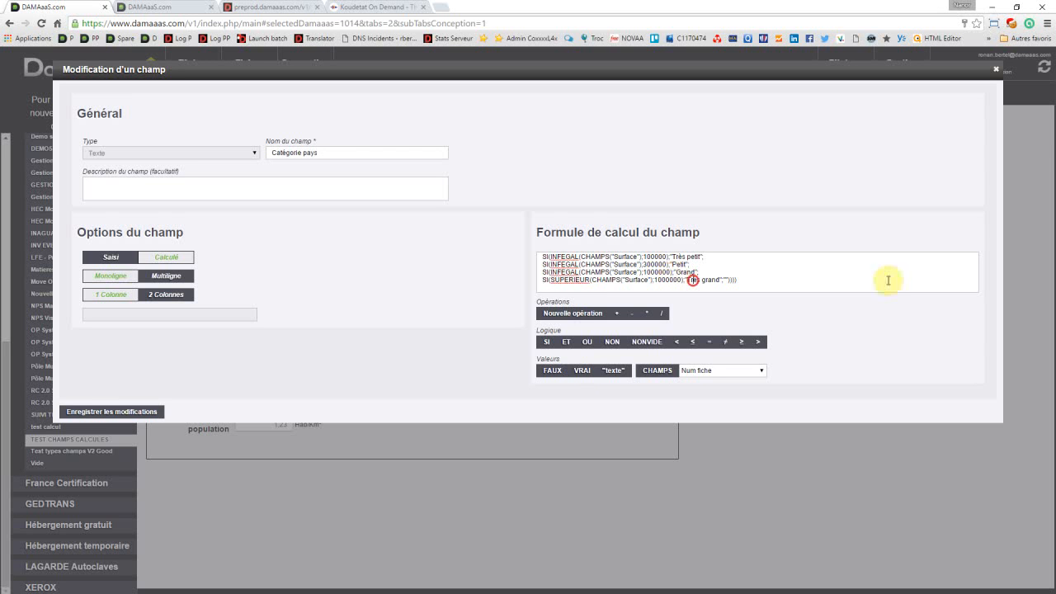
pyautogui.write('es')
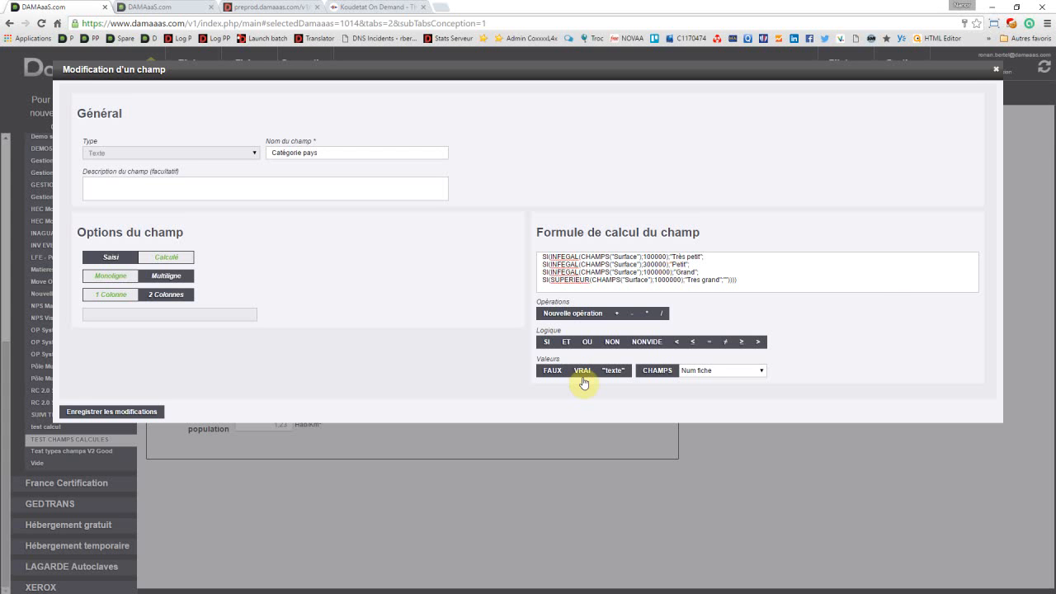
pyautogui.click(75, 411)
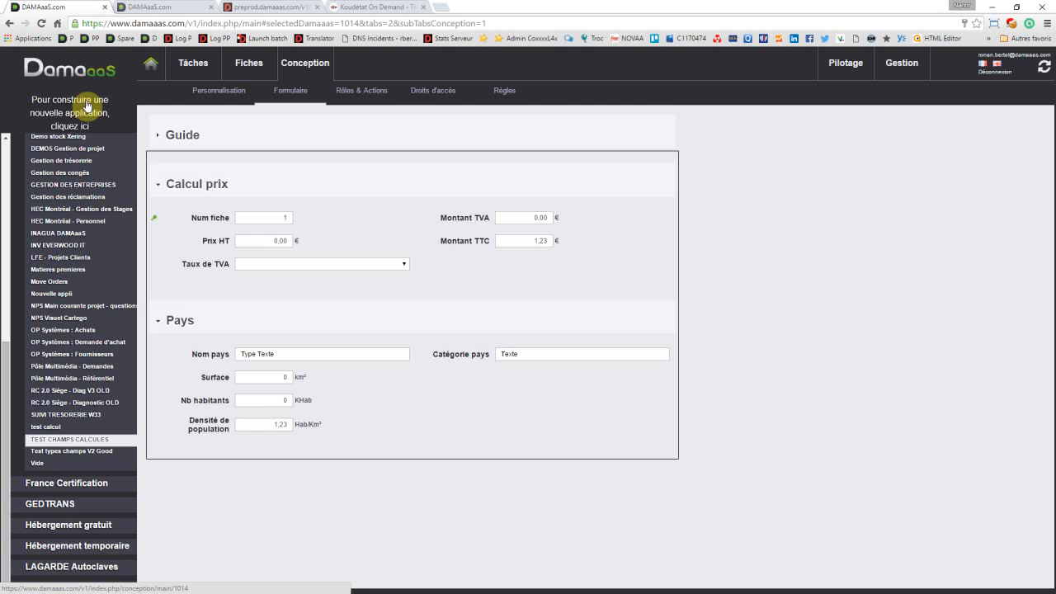
# Step: Reopen the France record to check its recalculated Catégorie pays, and close it
pyautogui.click(245, 69)
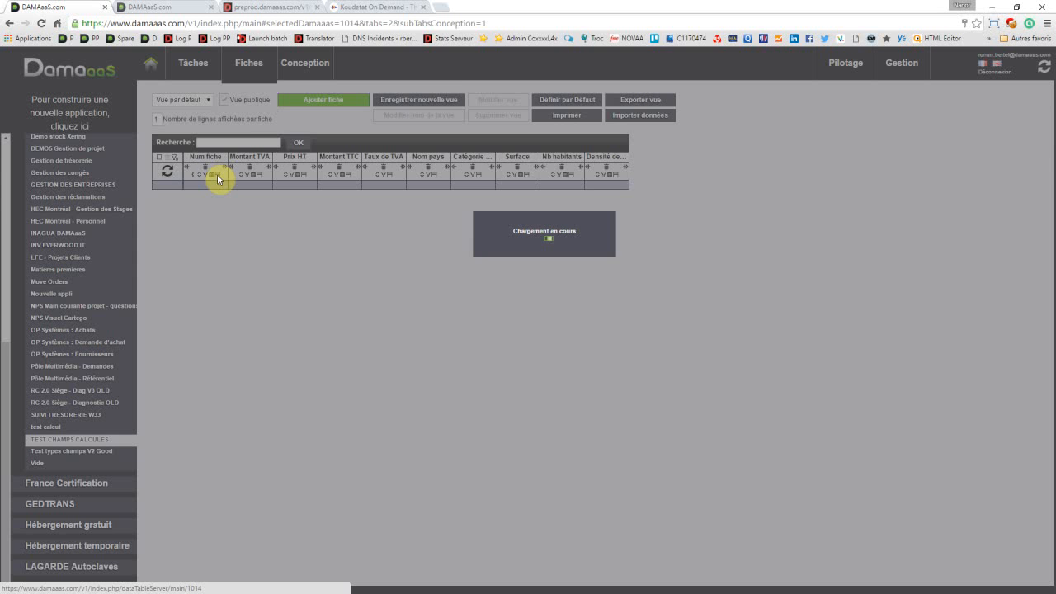
pyautogui.click(208, 195)
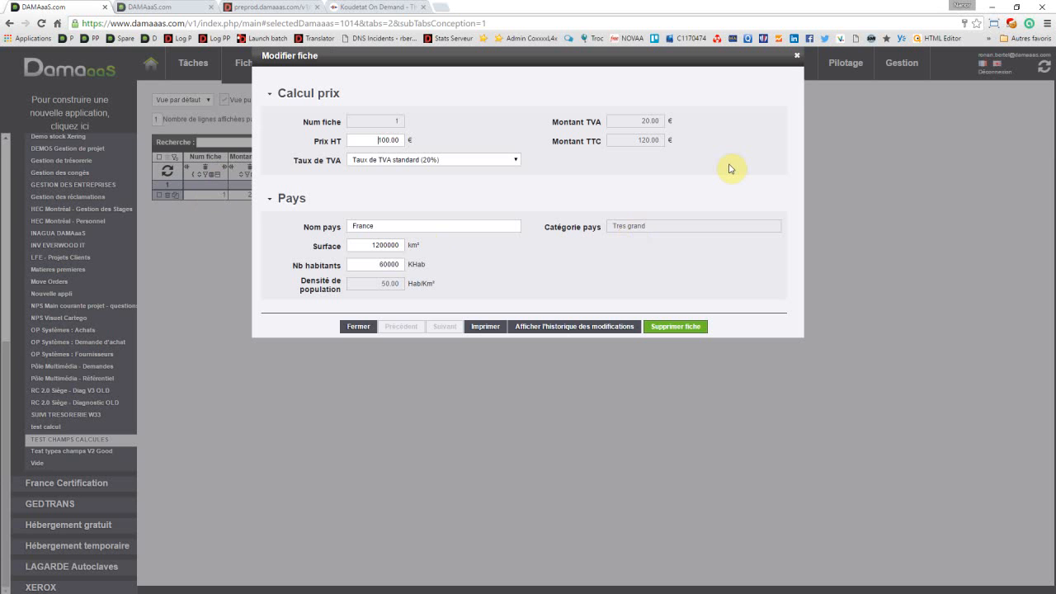
pyautogui.click(359, 328)
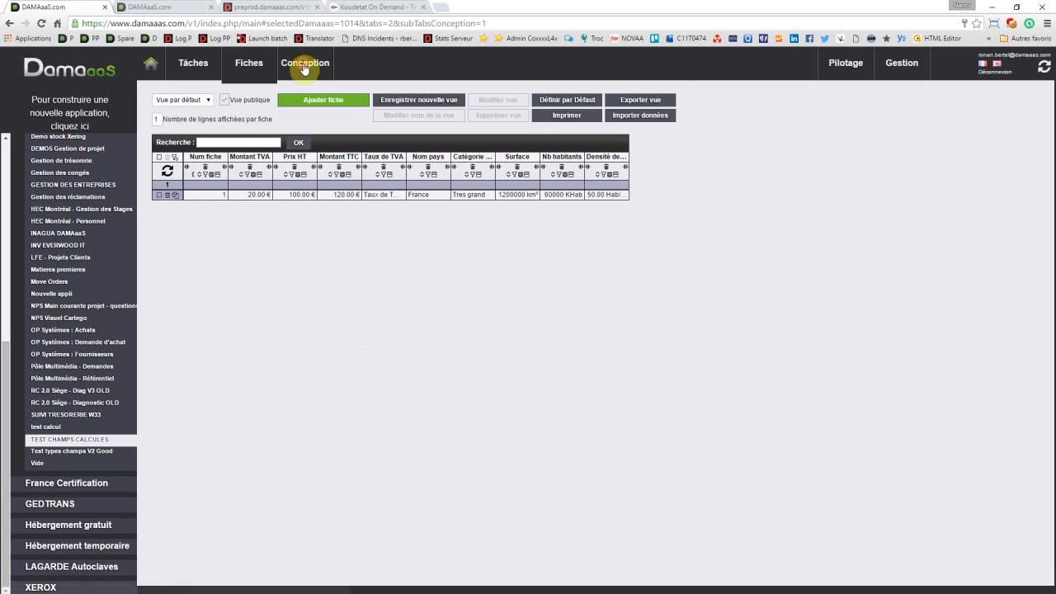
# Step: Rename the Prix HT field to "Prix HT du bien" in the form design and save it
pyautogui.click(304, 66)
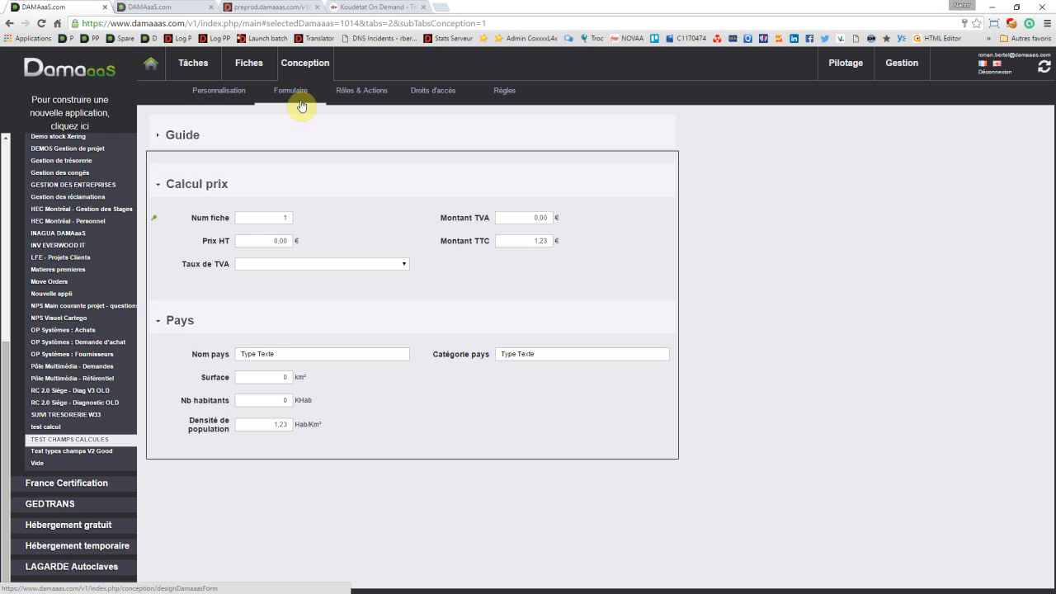
pyautogui.moveTo(233, 241)
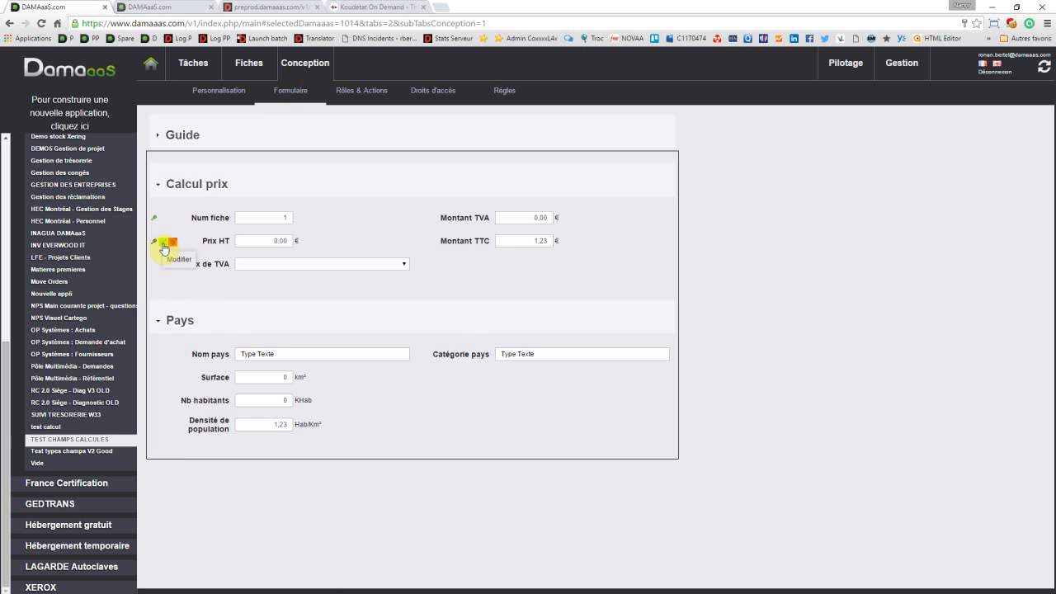
pyautogui.click(164, 248)
pyautogui.click(312, 152)
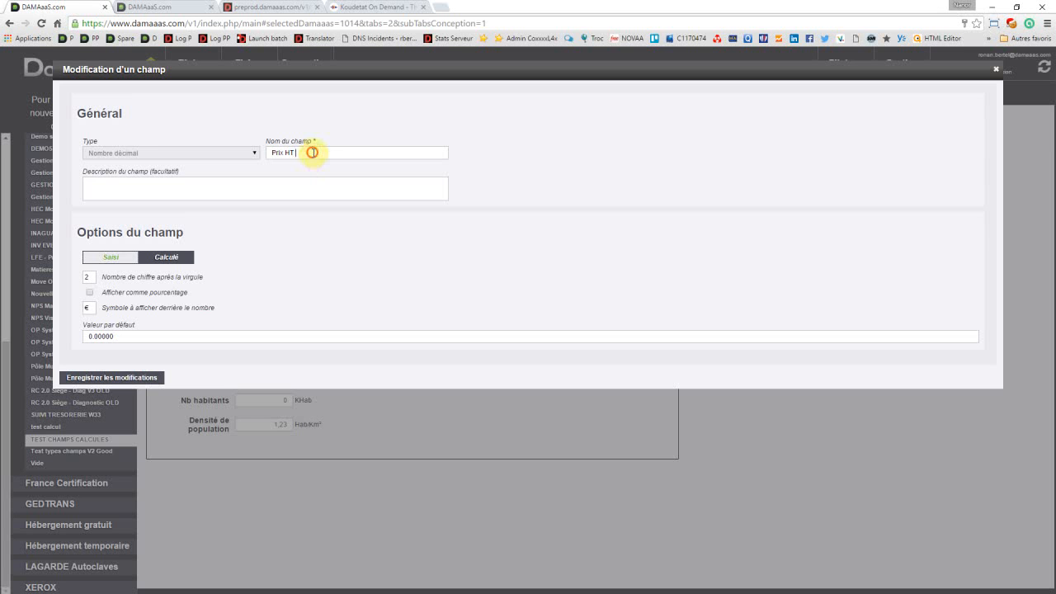
pyautogui.write('du bien')
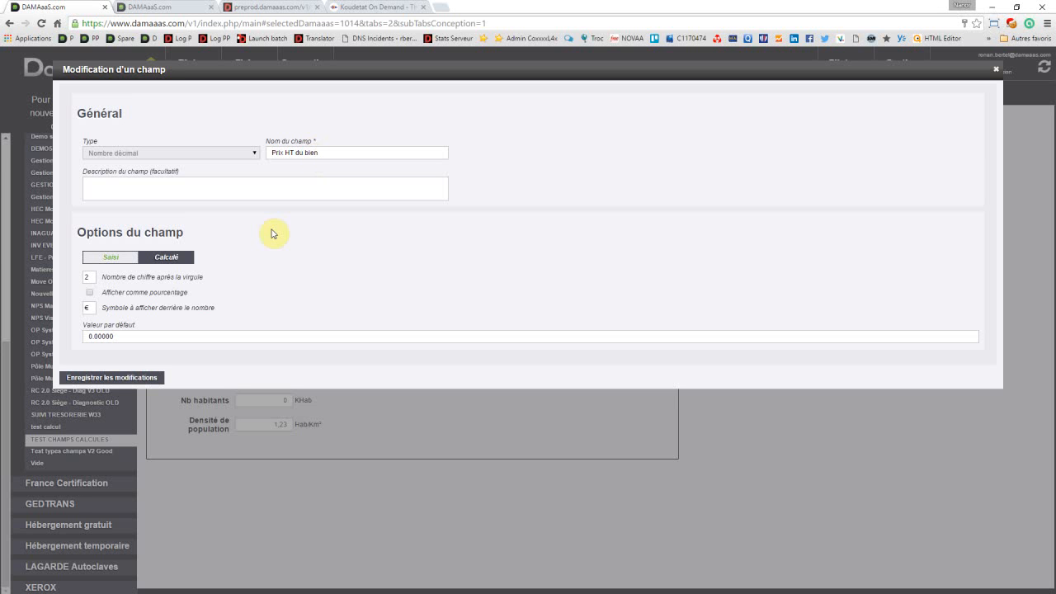
pyautogui.click(135, 380)
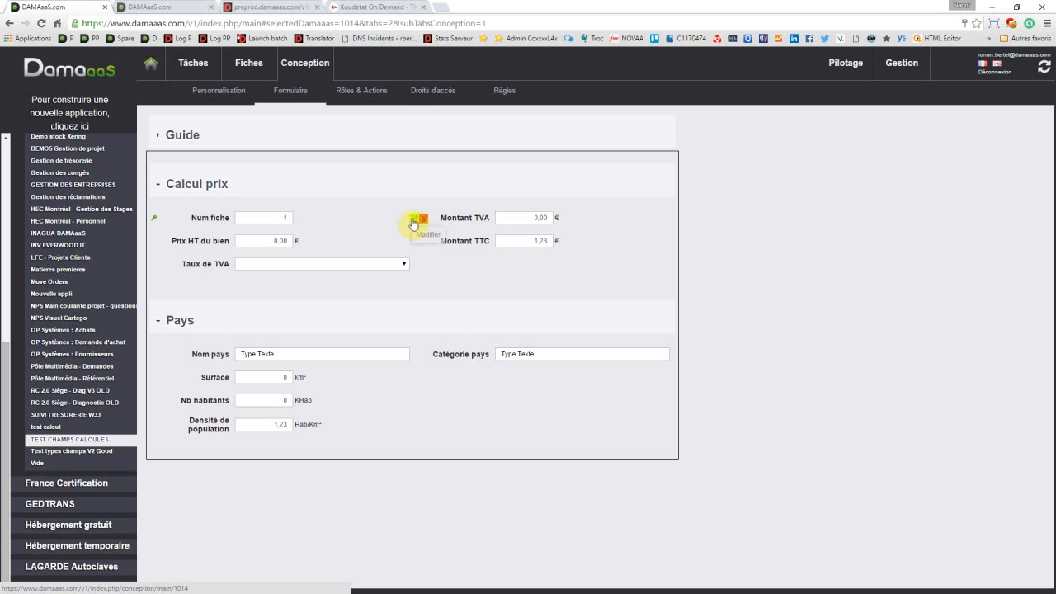
# Step: Open the Montant TVA field and examine how its formula references the renamed price field
pyautogui.click(414, 221)
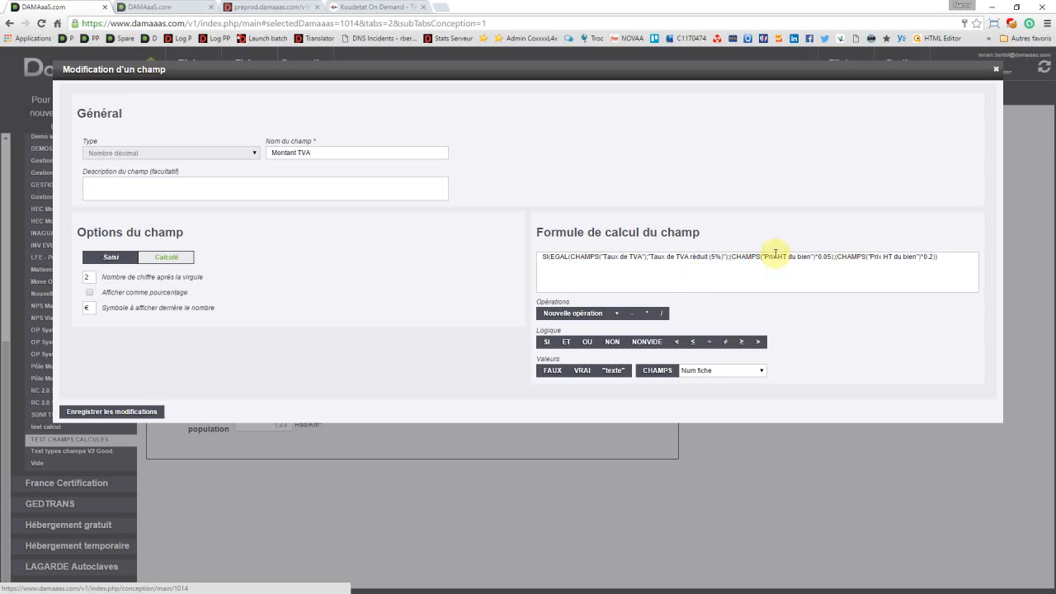
pyautogui.moveTo(733, 256); pyautogui.dragTo(816, 258)
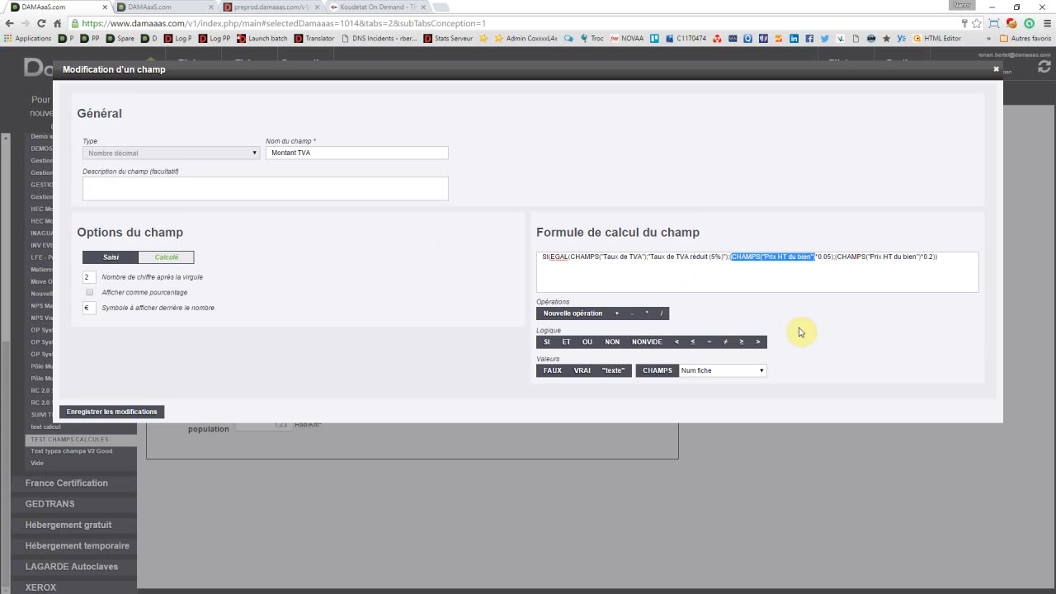
pyautogui.click(858, 257)
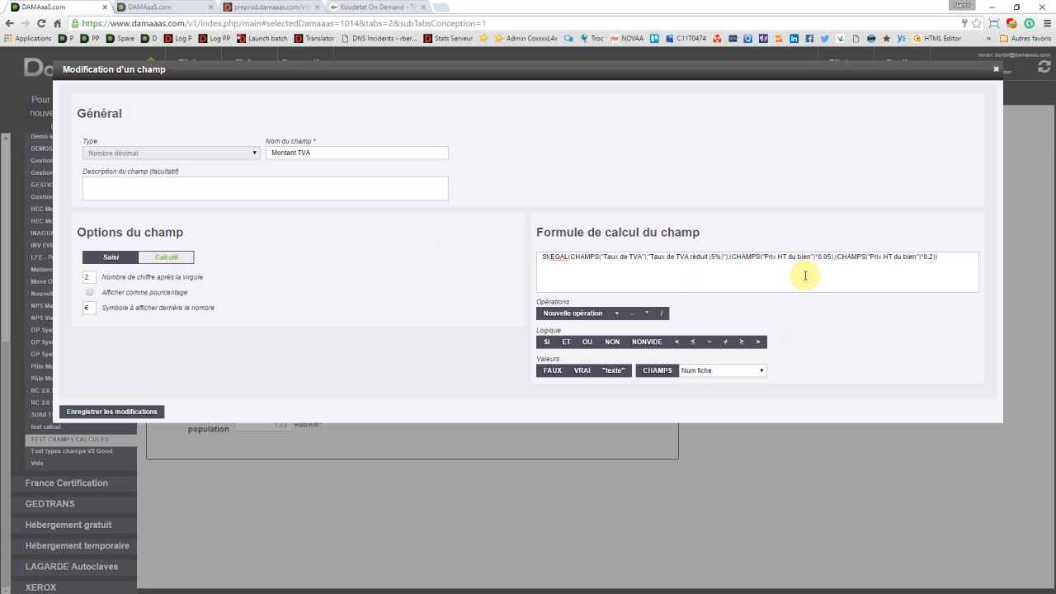